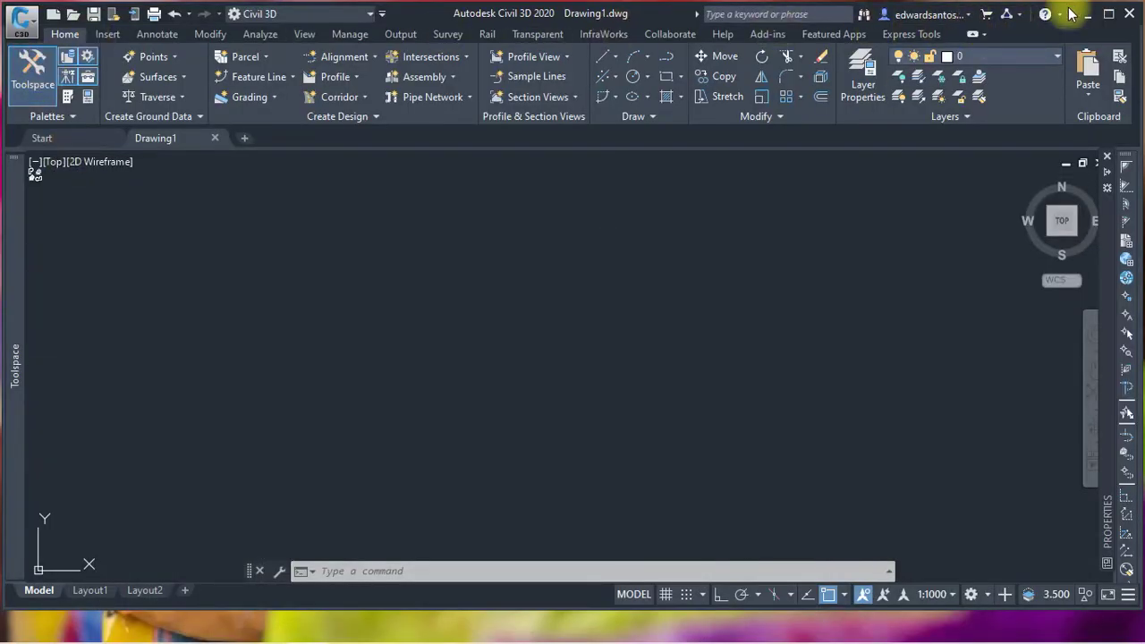
- Launch SW_DTM over the Civil 3D drawing and start importing points from Excel
{"action": "mouse_move", "coordinate": [192, 632]}
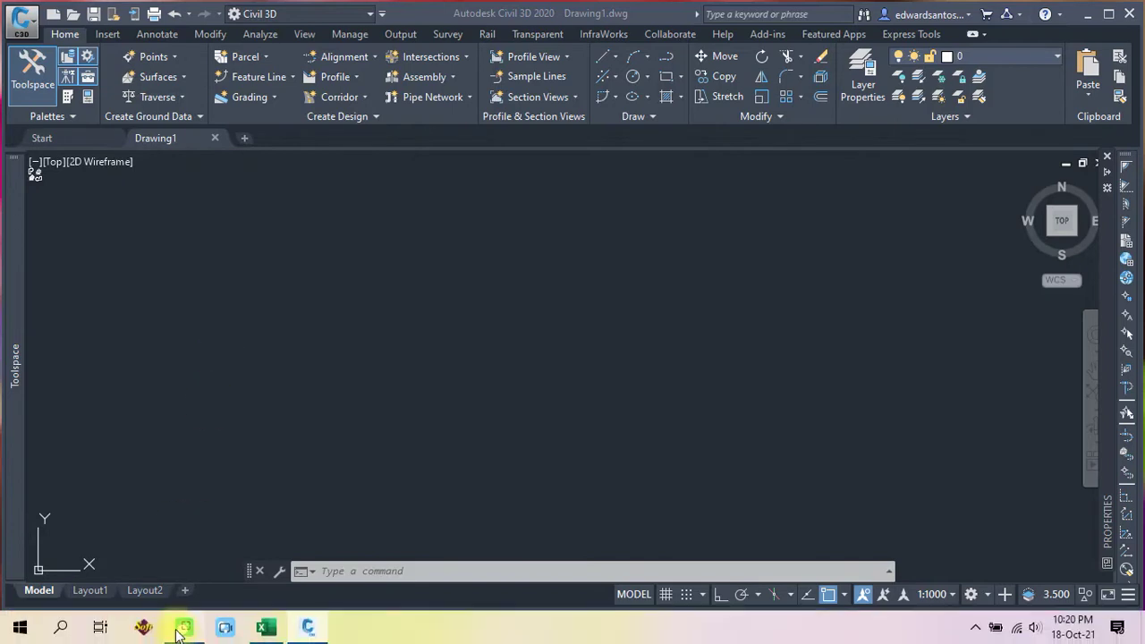
{"action": "left_click", "coordinate": [143, 629]}
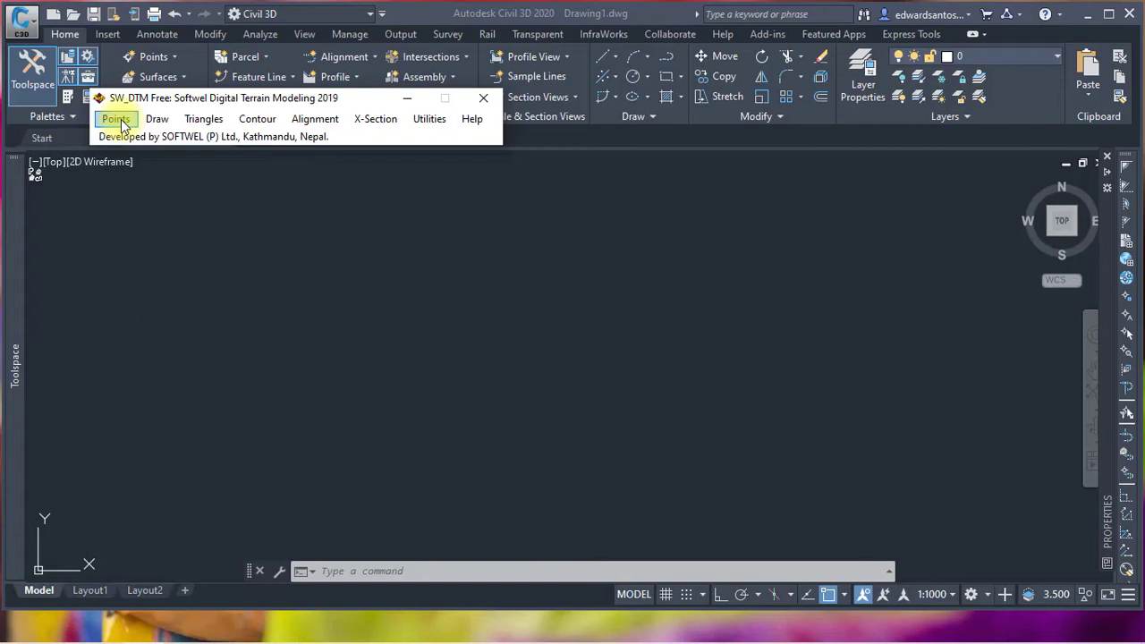
{"action": "left_click", "coordinate": [119, 120]}
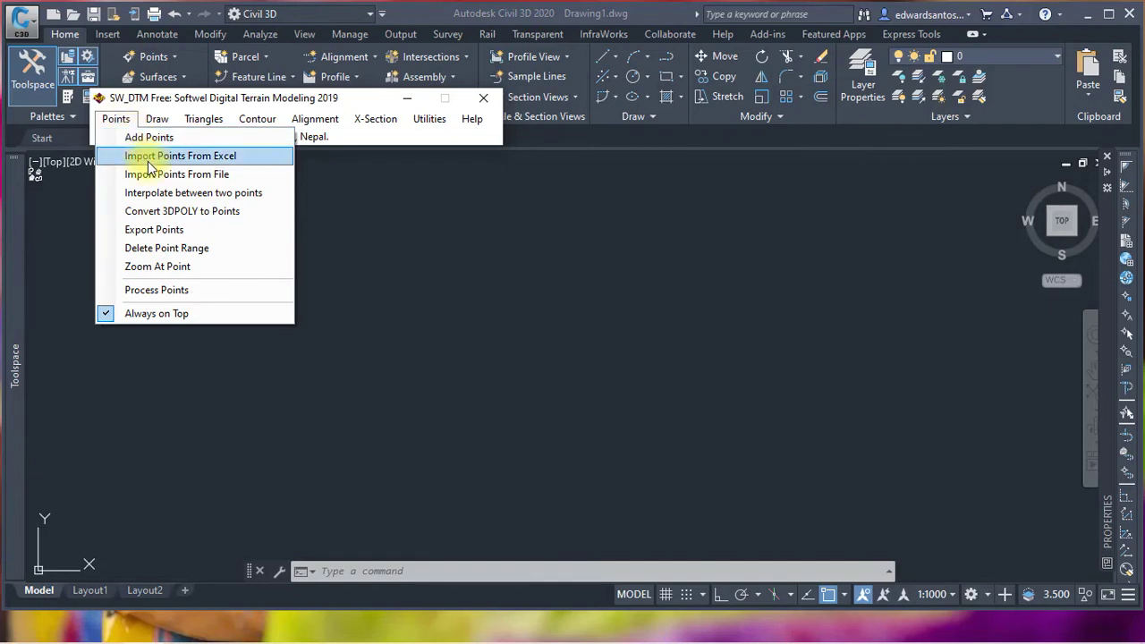
{"action": "left_click", "coordinate": [148, 159]}
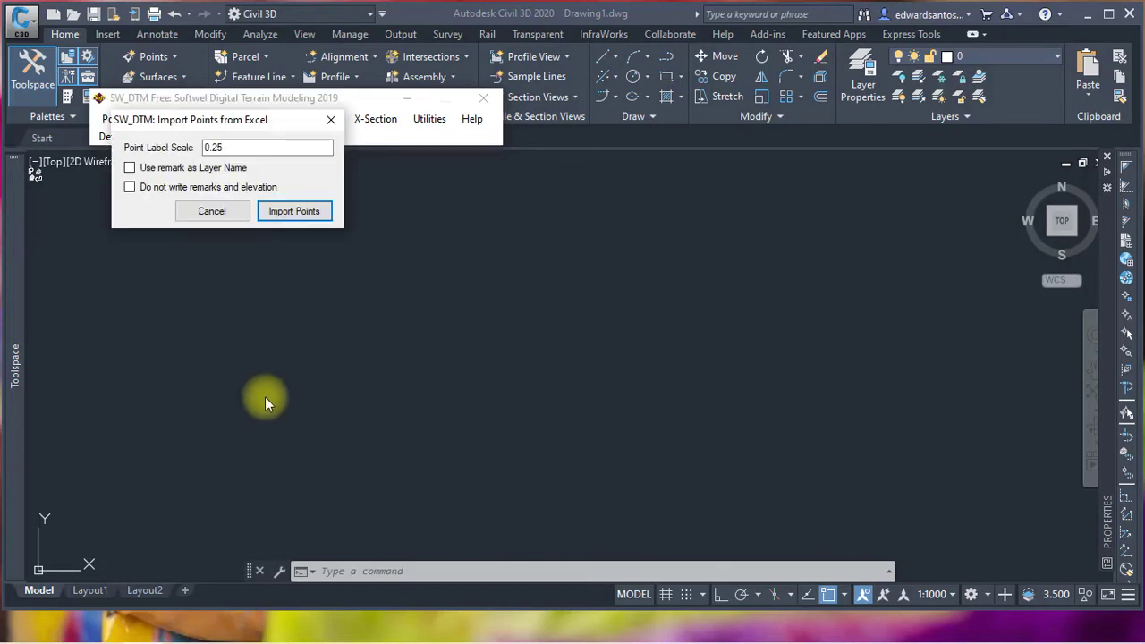
- Import the survey data in cells A1:E28 of the Sample Data for Tutorial workbook, with a point label scale of 0.25
{"action": "left_click", "coordinate": [264, 626]}
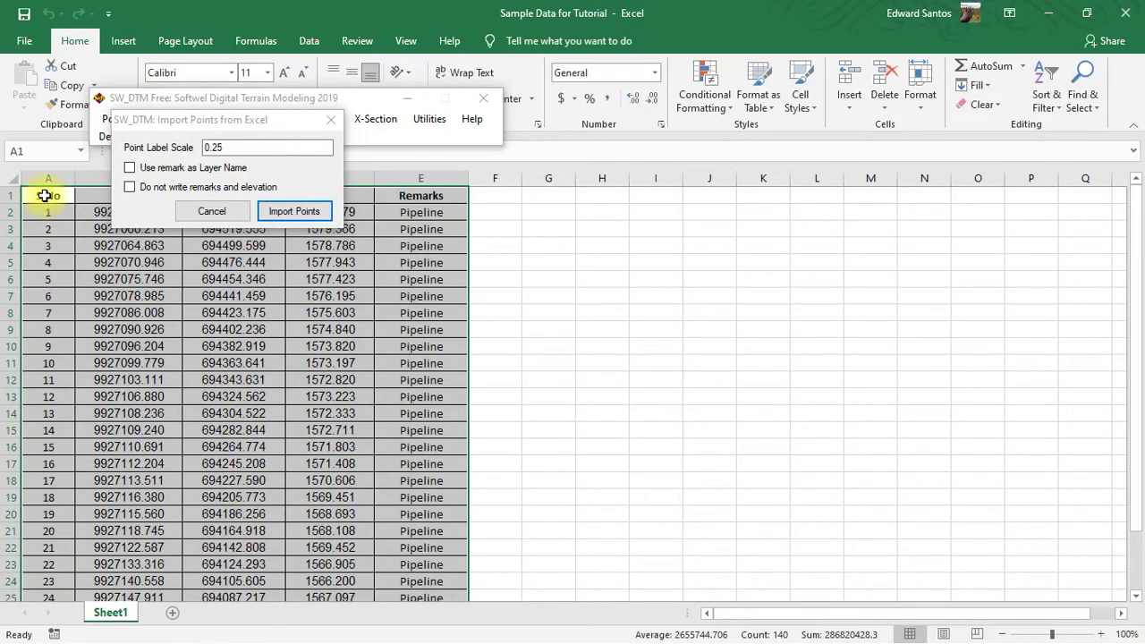
{"action": "left_click", "coordinate": [44, 195]}
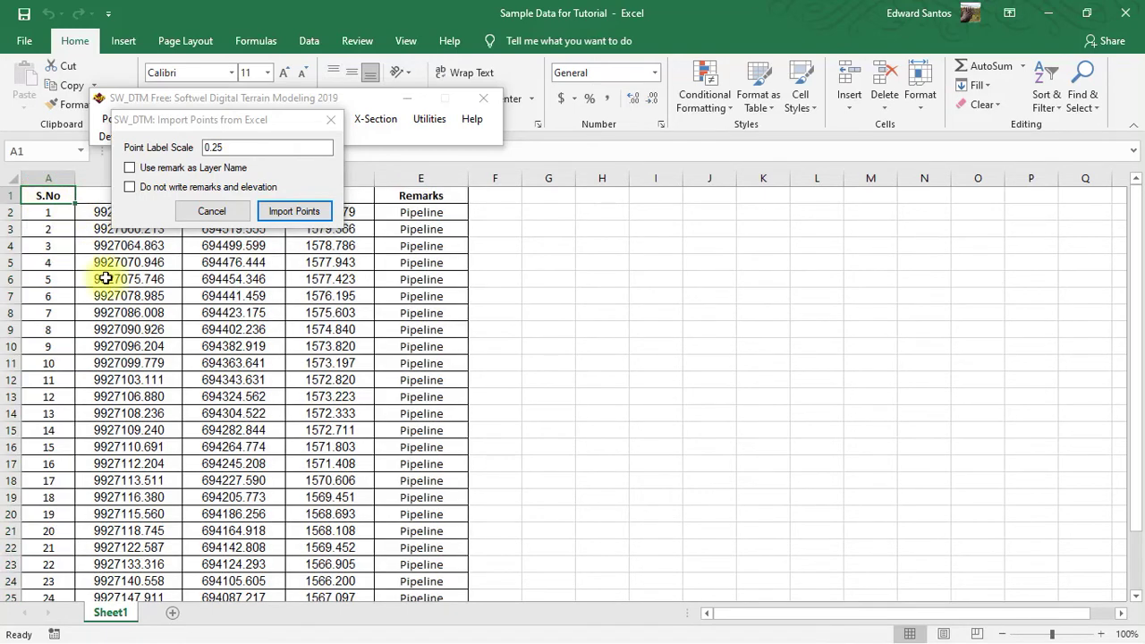
{"action": "scroll", "coordinate": [312, 430], "scroll_direction": "down", "scroll_amount": 3}
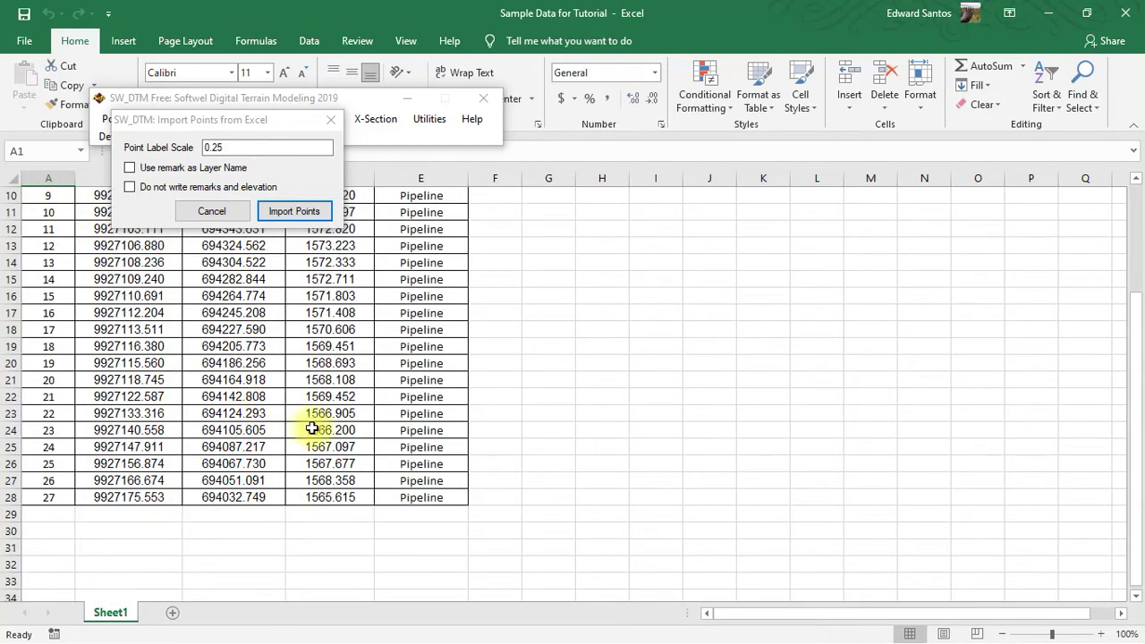
{"action": "left_click", "coordinate": [439, 499], "text": "shift"}
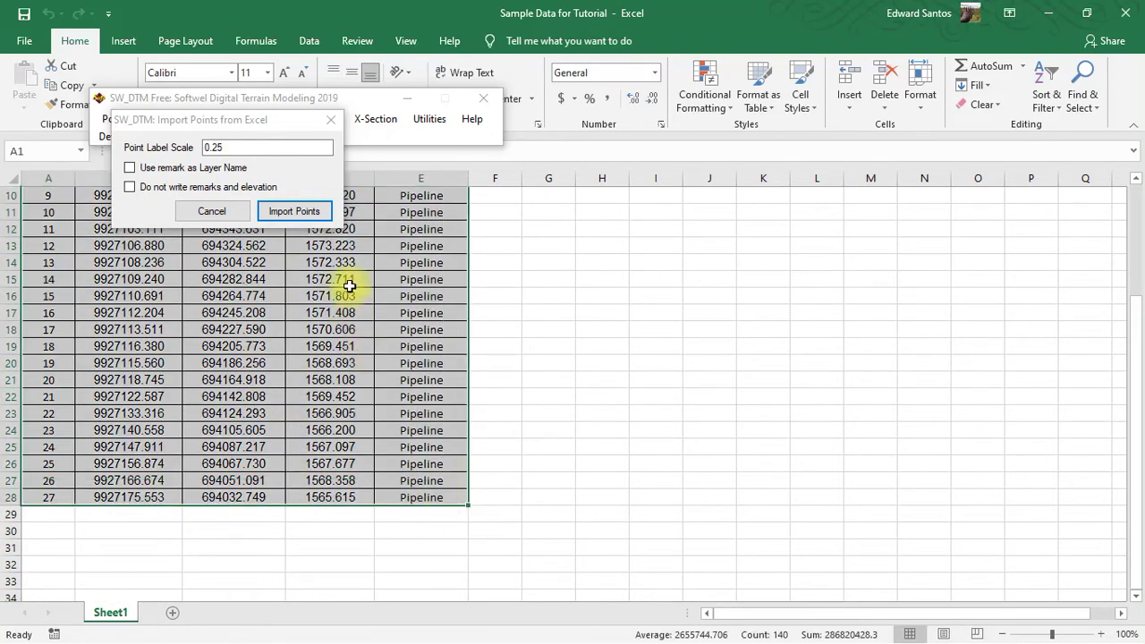
{"action": "left_click", "coordinate": [293, 214]}
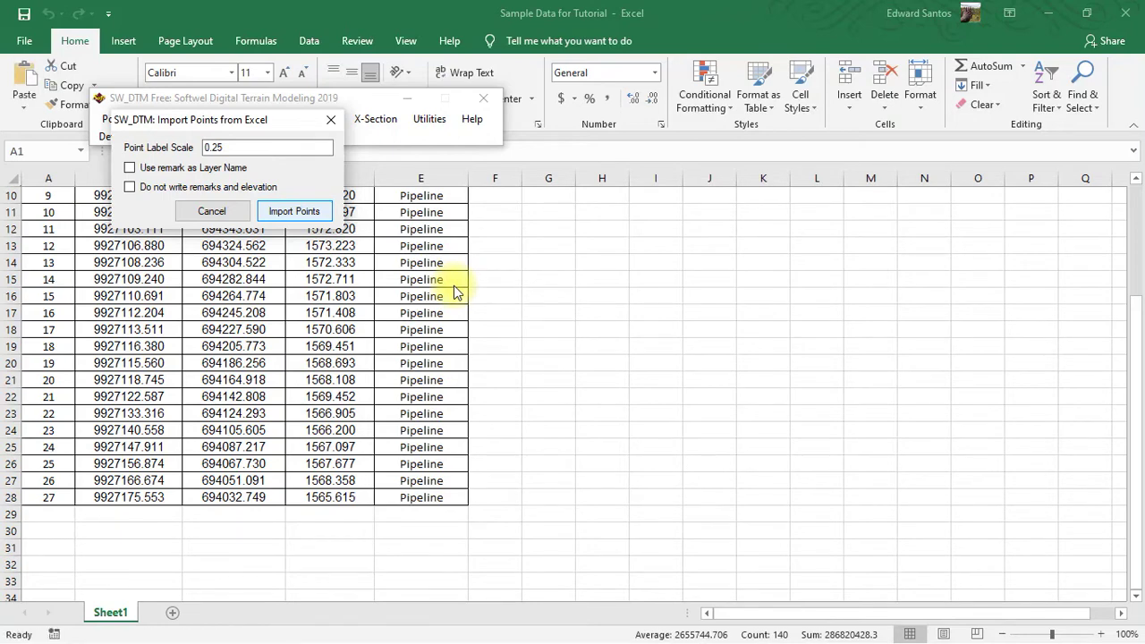
- Return to Civil 3D and zoom to the extents of the imported pipeline points
{"action": "left_click", "coordinate": [1051, 14]}
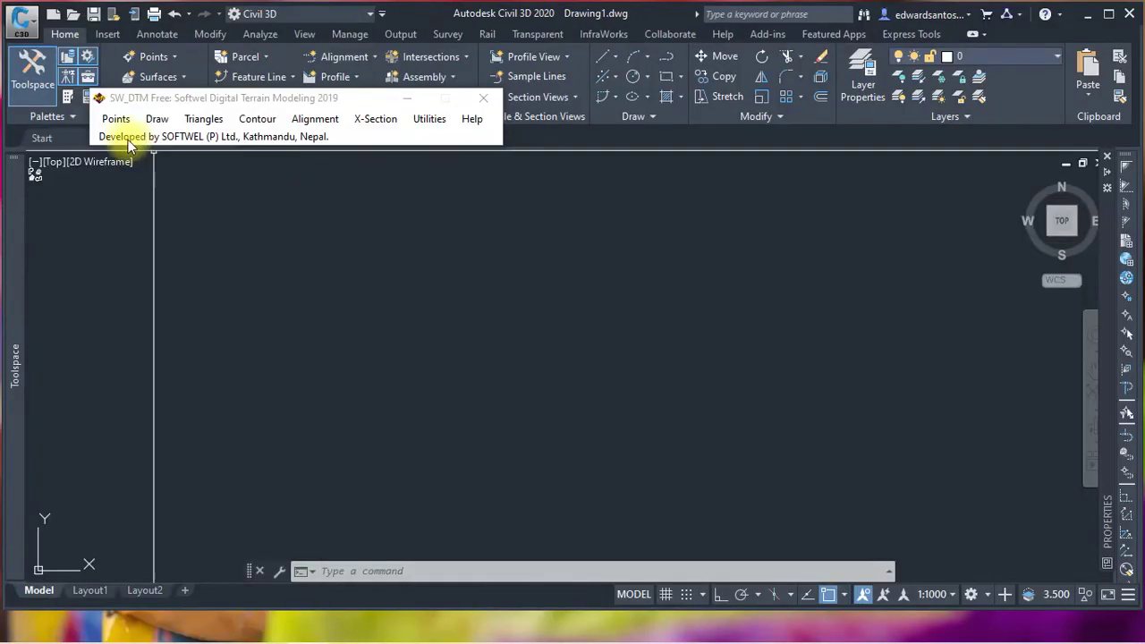
{"action": "left_click", "coordinate": [1089, 390]}
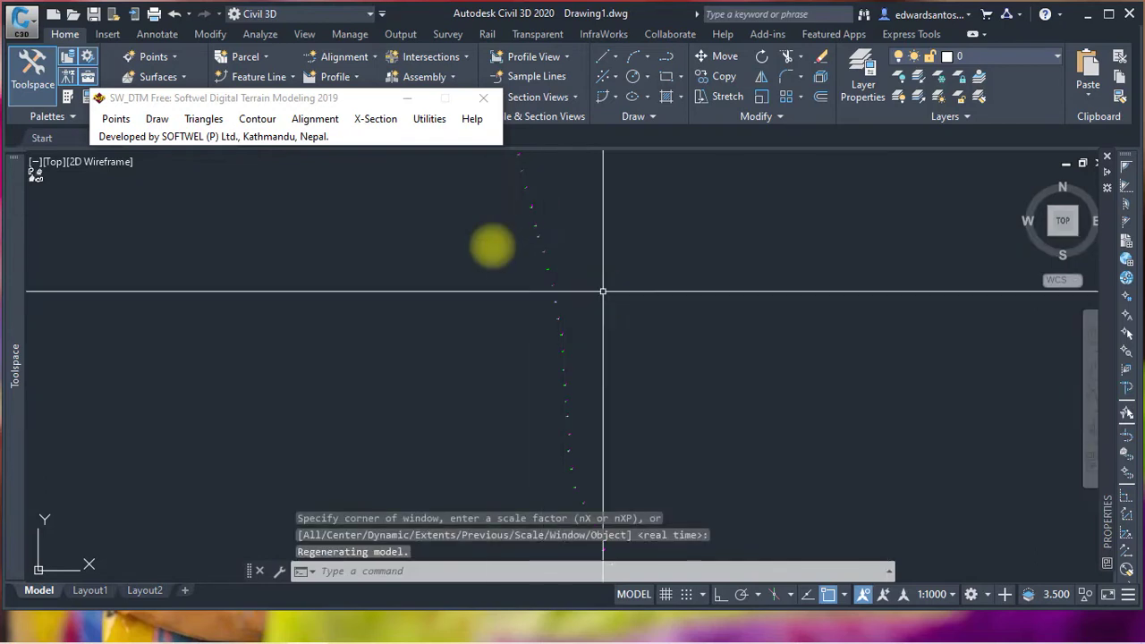
{"action": "scroll", "coordinate": [486, 242], "scroll_direction": "down", "scroll_amount": 2}
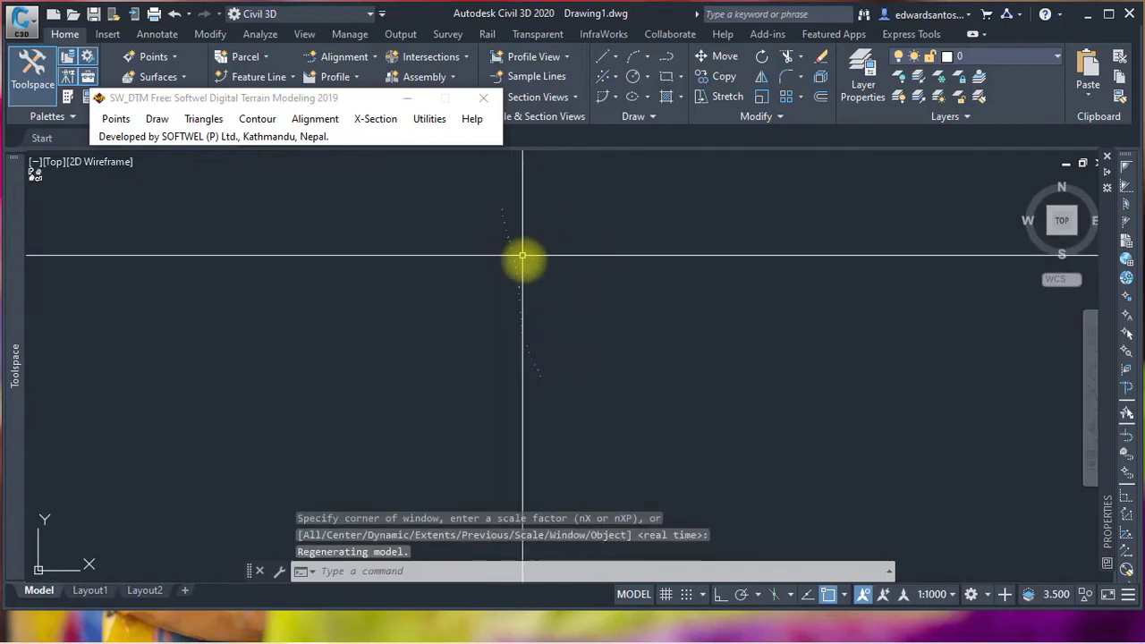
- Process the imported survey points in SW_DTM with the All Points and Features option
{"action": "left_click", "coordinate": [115, 120]}
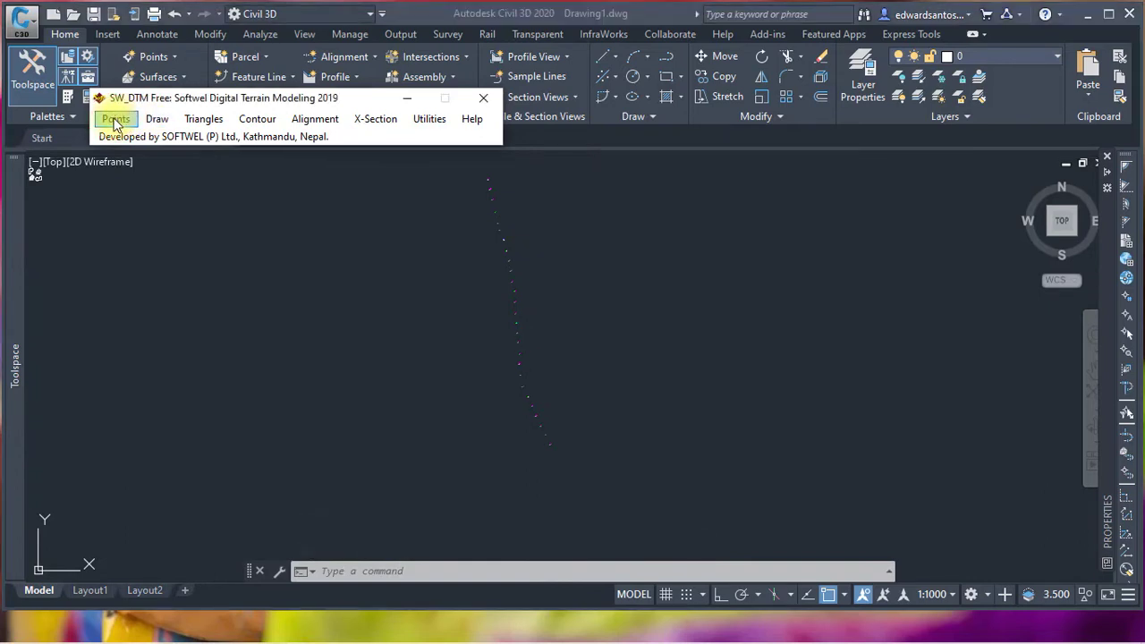
{"action": "left_click", "coordinate": [114, 122]}
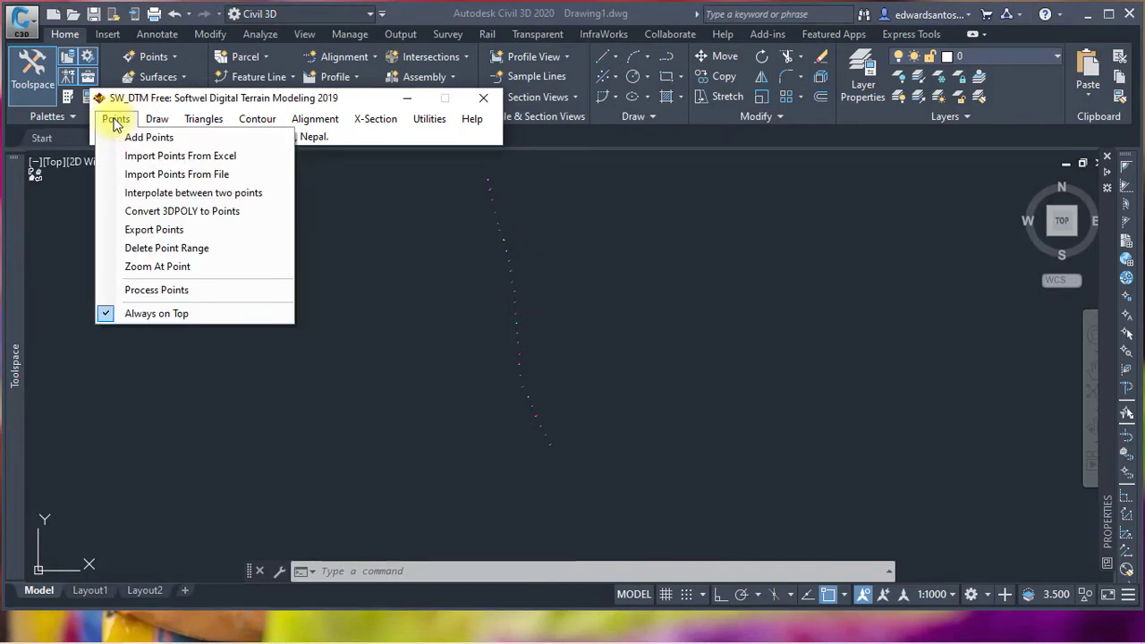
{"action": "left_click", "coordinate": [154, 291]}
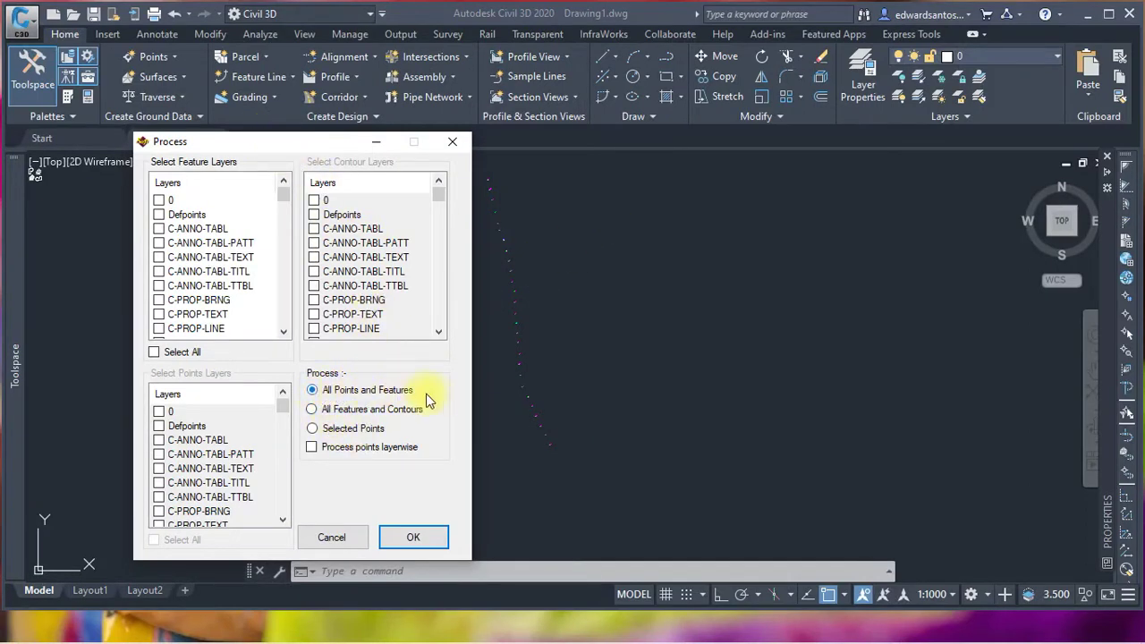
{"action": "left_click", "coordinate": [409, 537]}
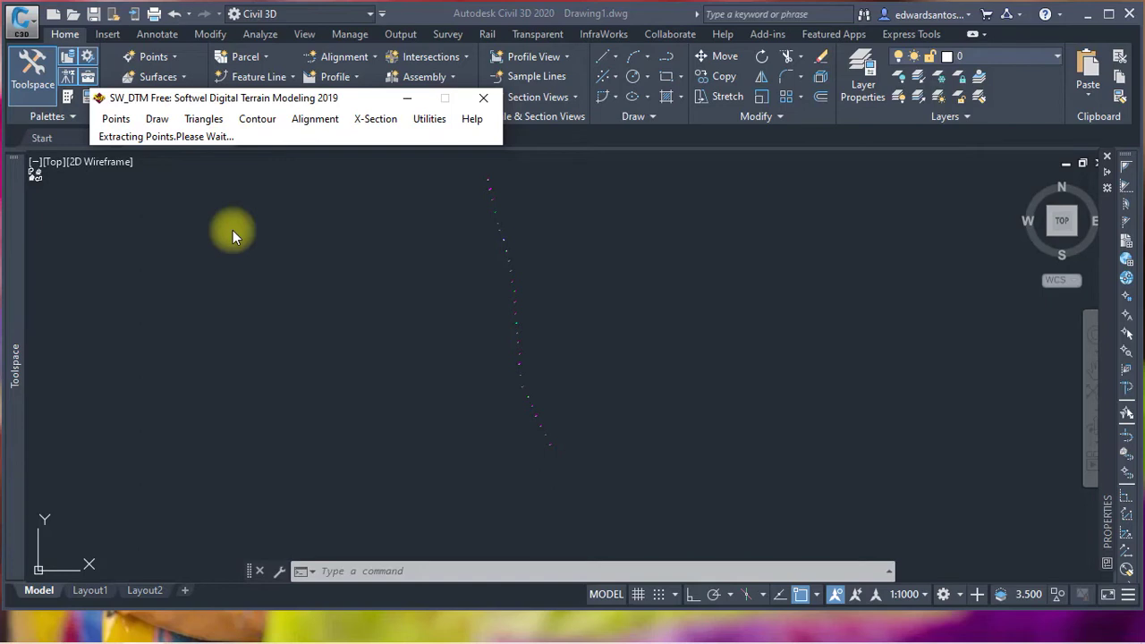
{"action": "key", "text": "Escape"}
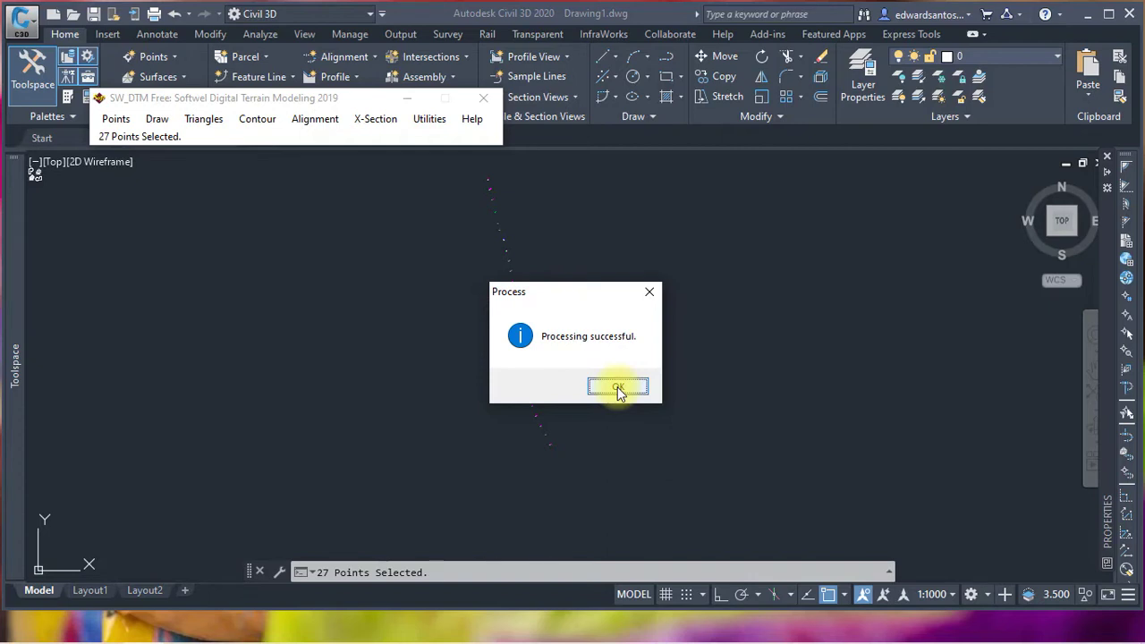
{"action": "left_click", "coordinate": [617, 388]}
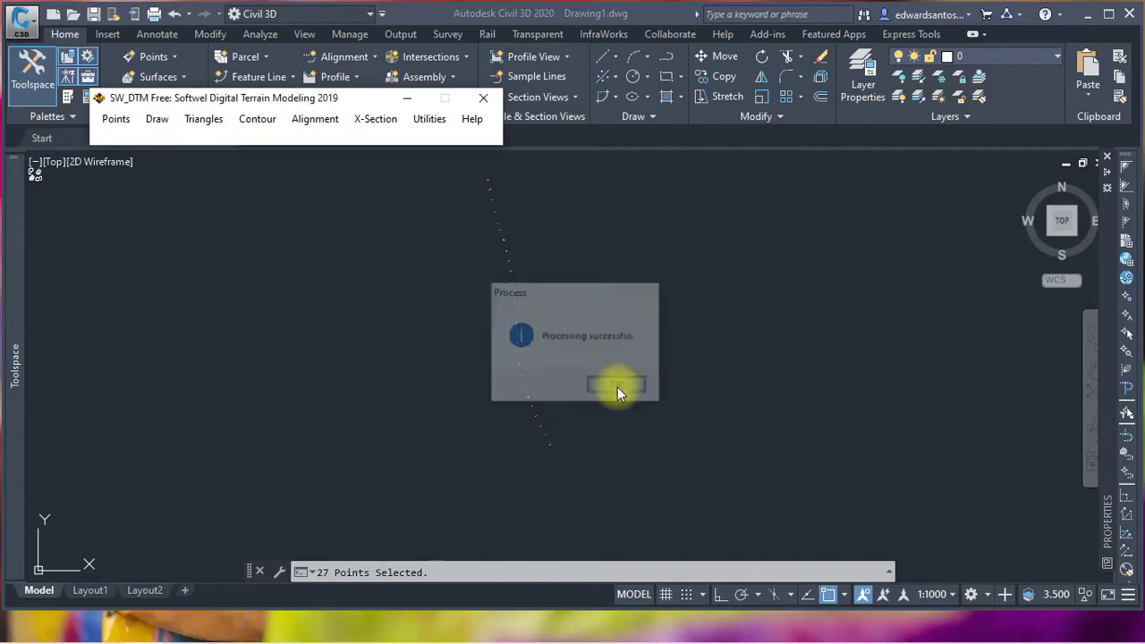
- Add a rectangular orthogonal boundary around all the points, with its upper edge about 264 long and running past the starting corner
{"action": "left_click", "coordinate": [172, 121]}
{"action": "mouse_move", "coordinate": [210, 195]}
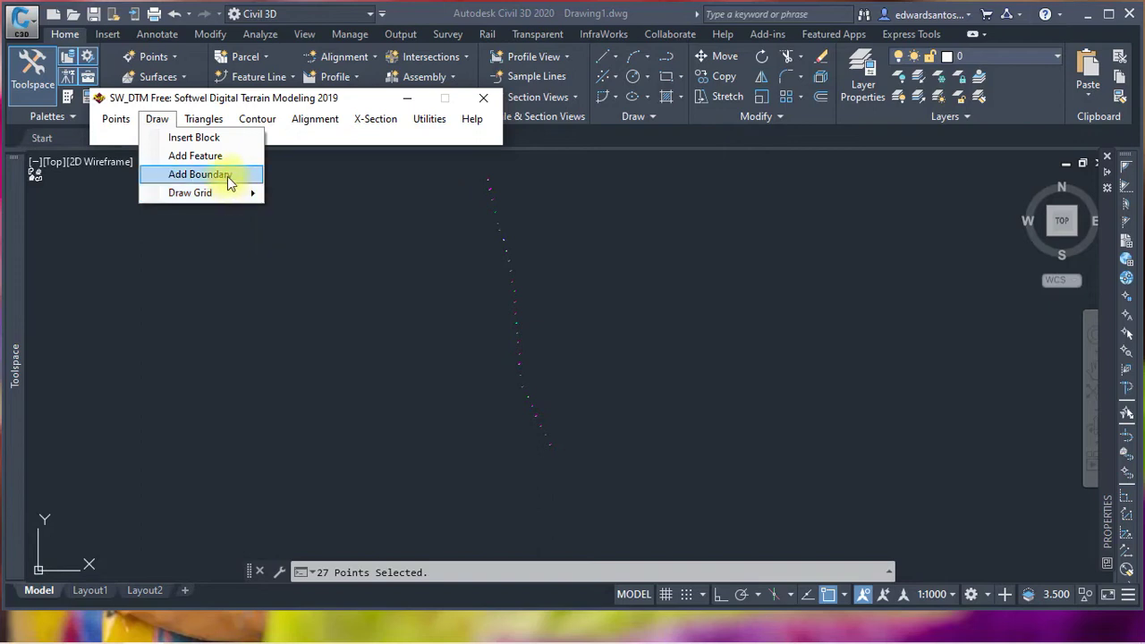
{"action": "left_click", "coordinate": [226, 175]}
{"action": "left_click", "coordinate": [473, 165]}
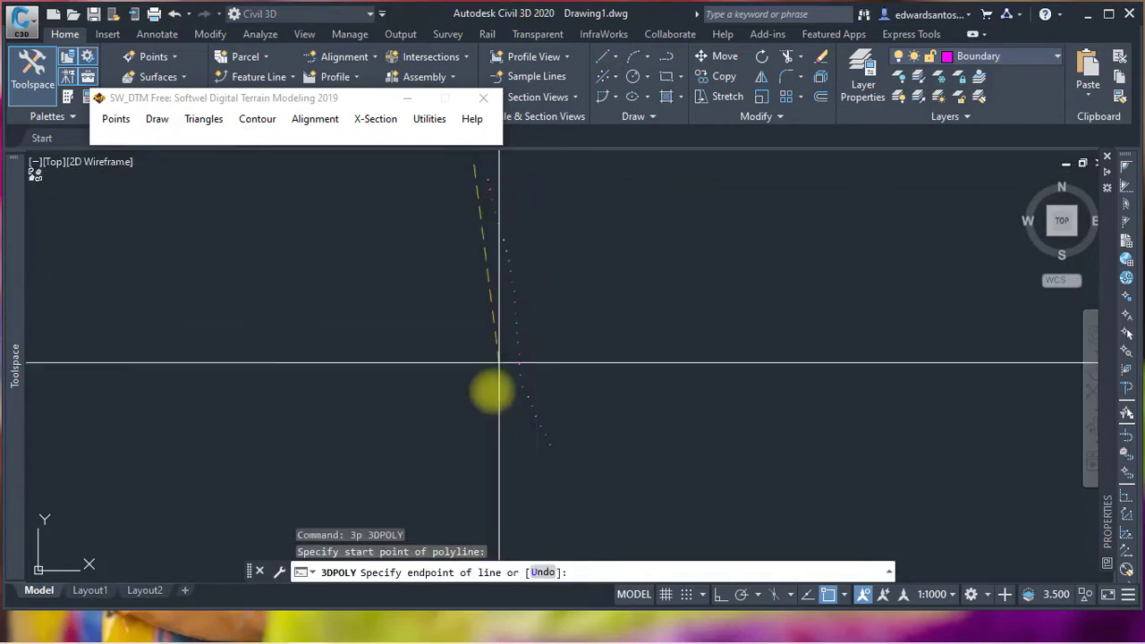
{"action": "key", "text": "F8"}
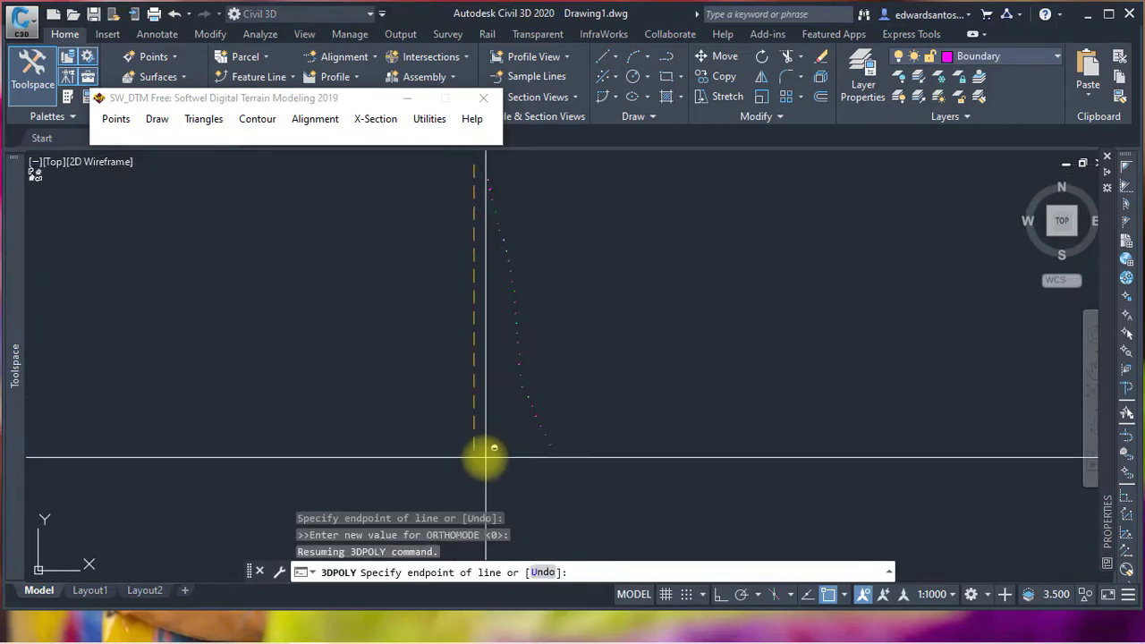
{"action": "left_click", "coordinate": [487, 465]}
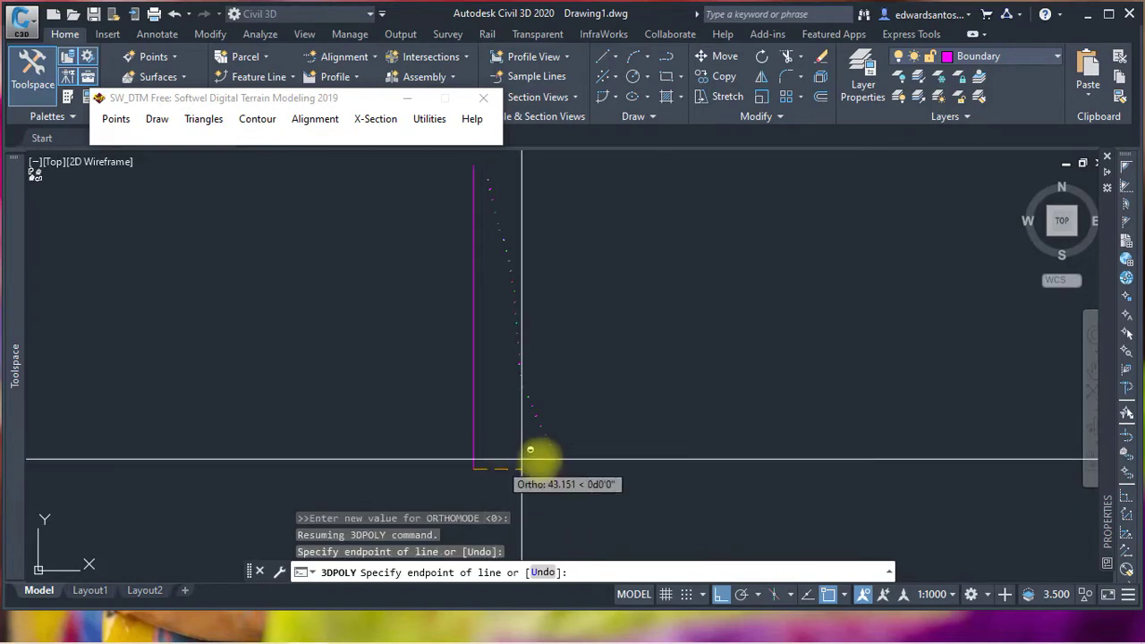
{"action": "left_click", "coordinate": [592, 464]}
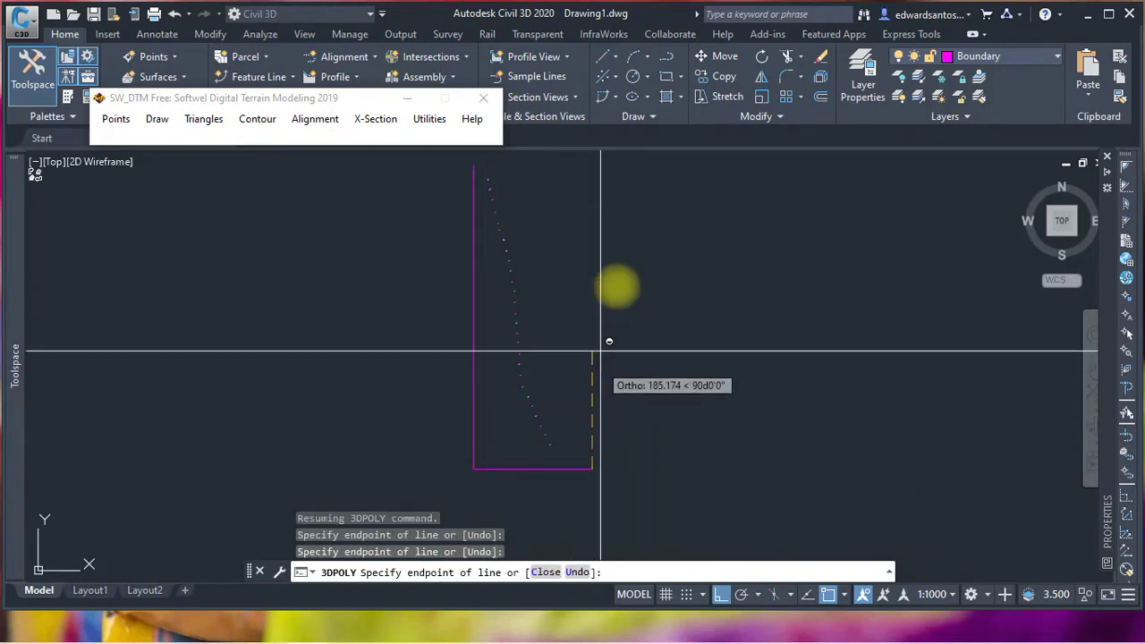
{"action": "left_click", "coordinate": [629, 163]}
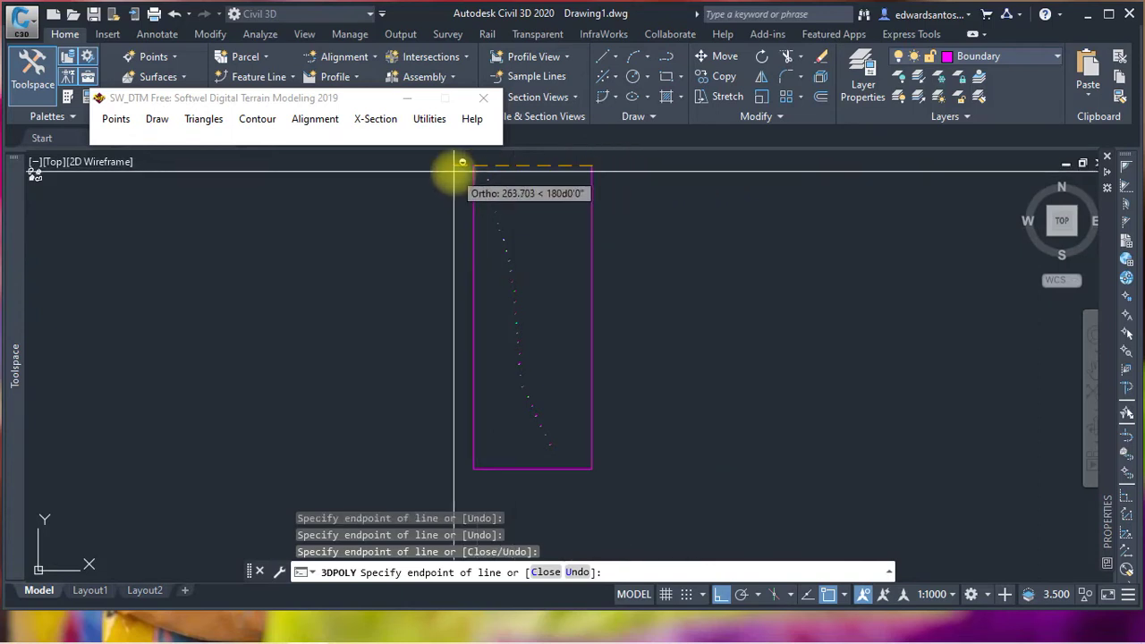
{"action": "left_click", "coordinate": [453, 165]}
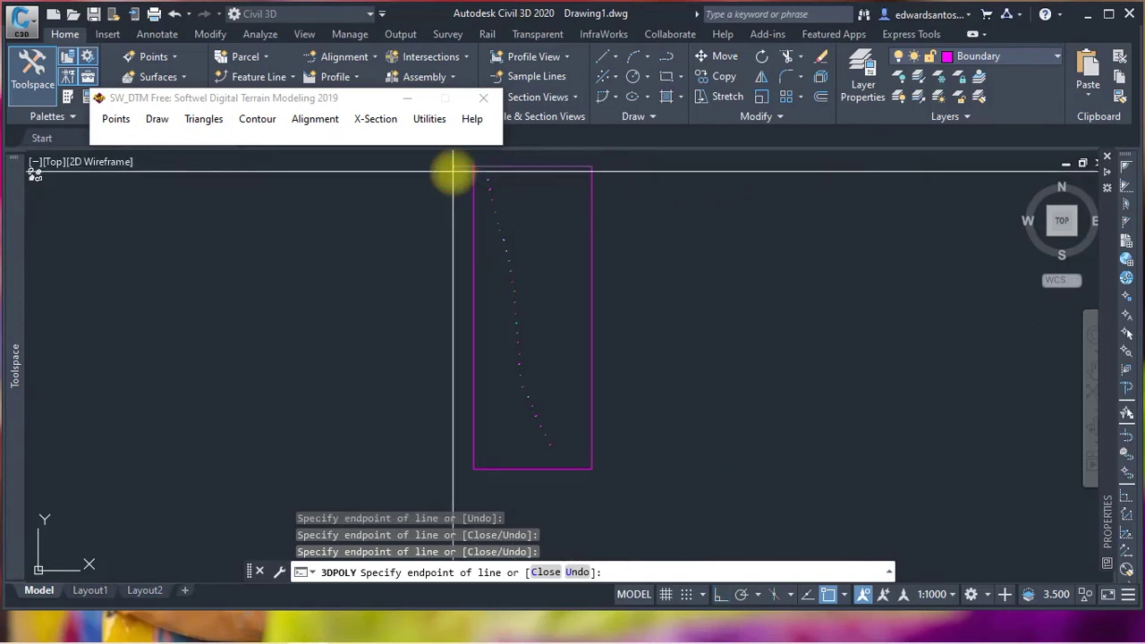
{"action": "key", "text": "Return"}
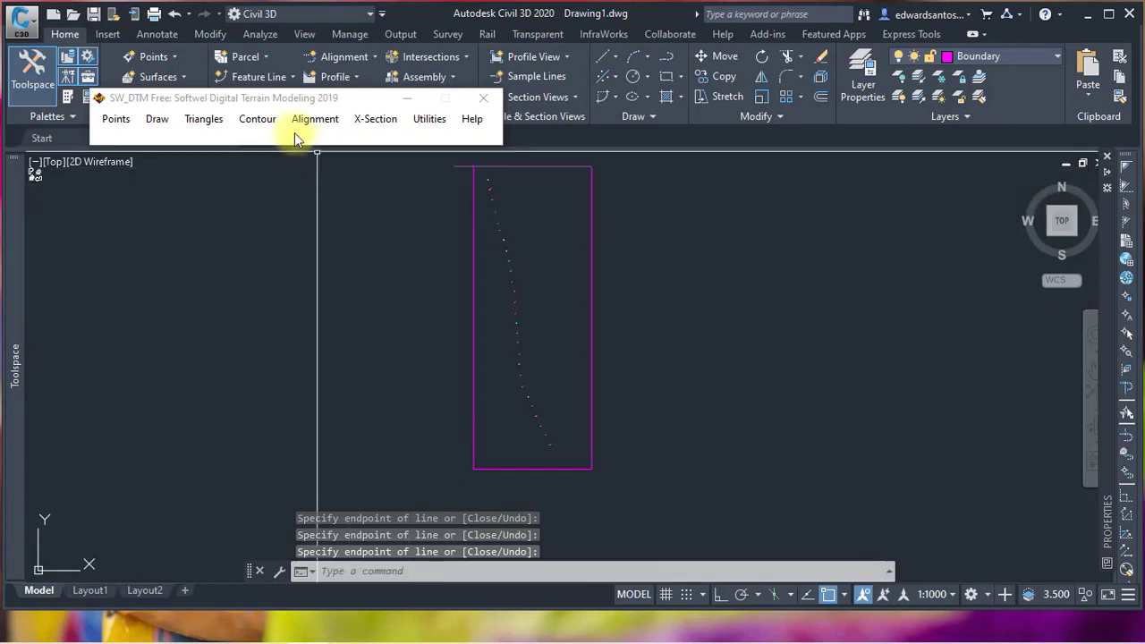
- Triangulate the processed points in SW_DTM
{"action": "left_click", "coordinate": [204, 120]}
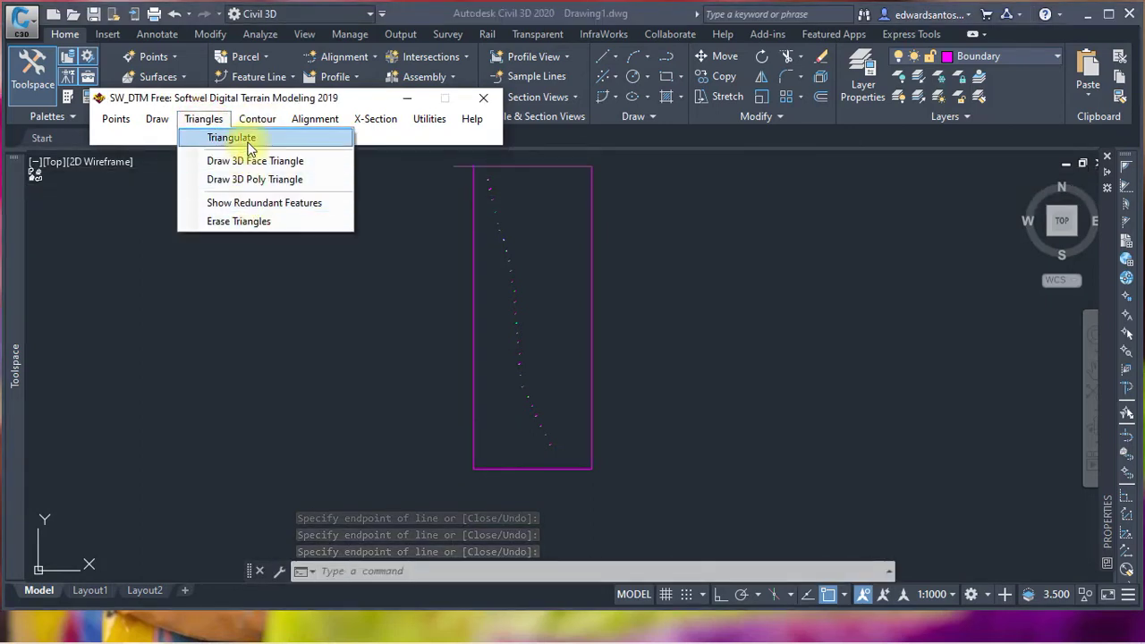
{"action": "left_click", "coordinate": [247, 140]}
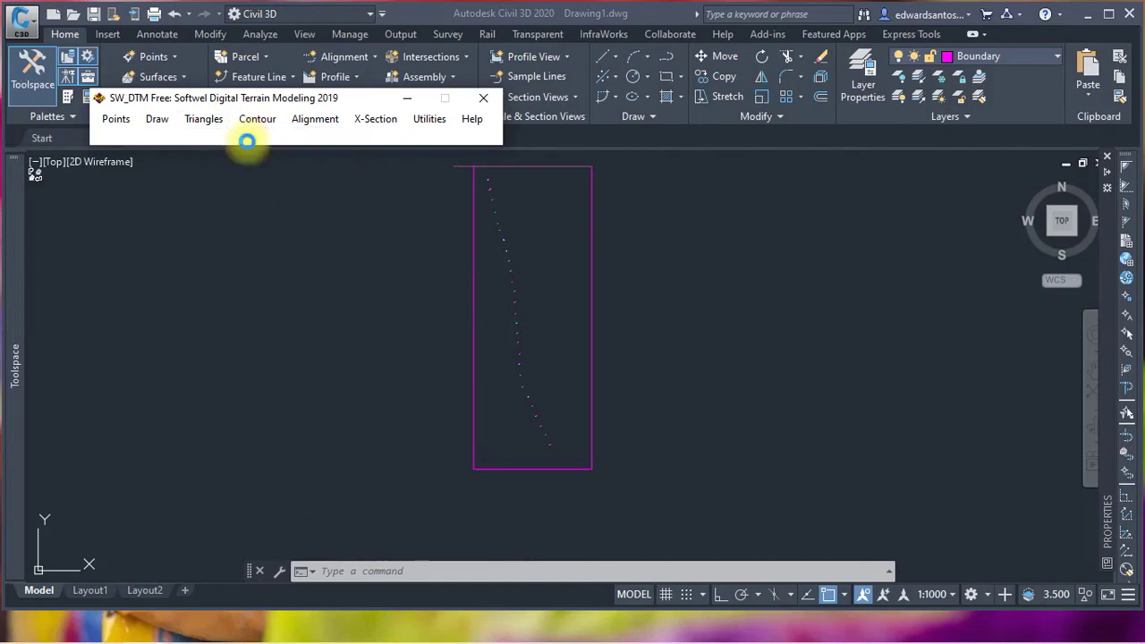
{"action": "left_click", "coordinate": [644, 387]}
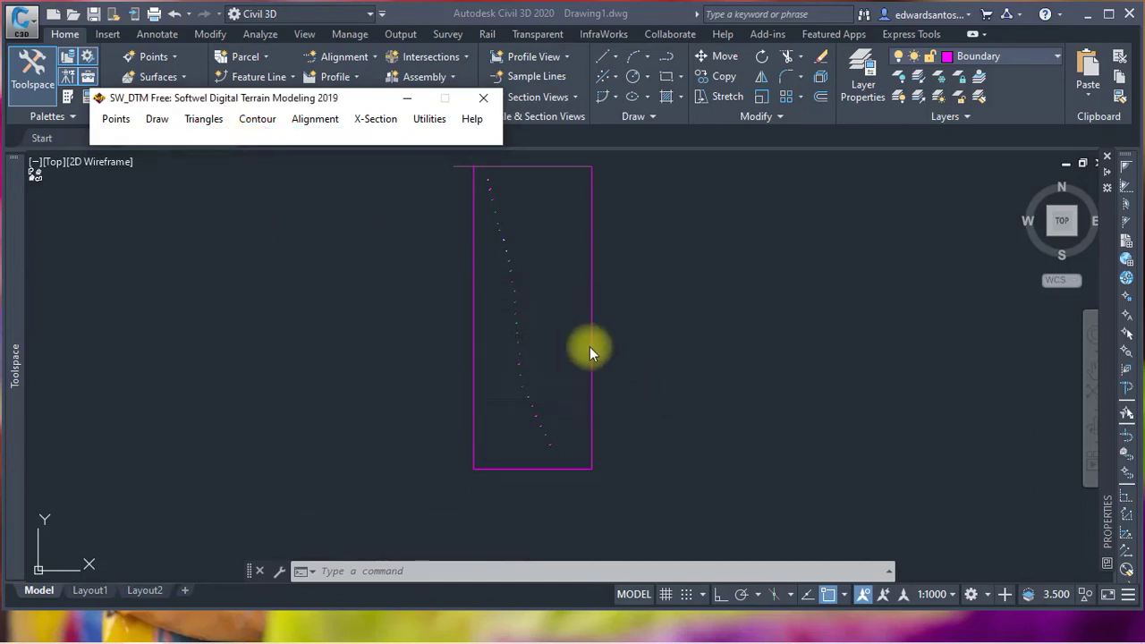
- Draw quick contours with a contour interval of 1.00, major contour of 5.00 and minimum distance of 0.10
{"action": "left_click", "coordinate": [258, 120]}
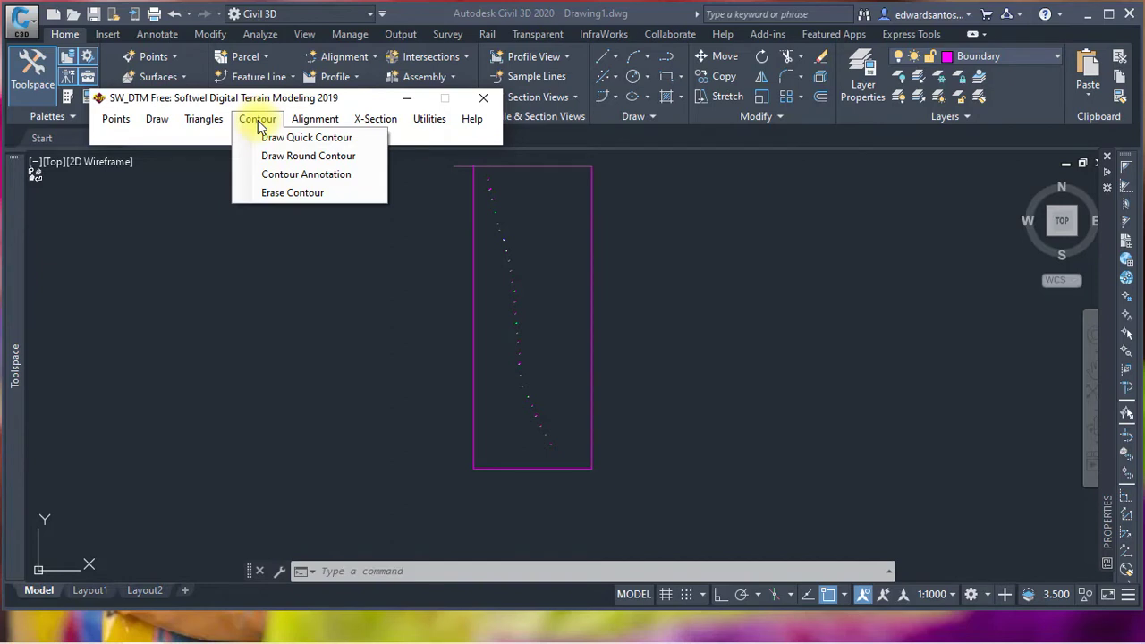
{"action": "left_click", "coordinate": [331, 139]}
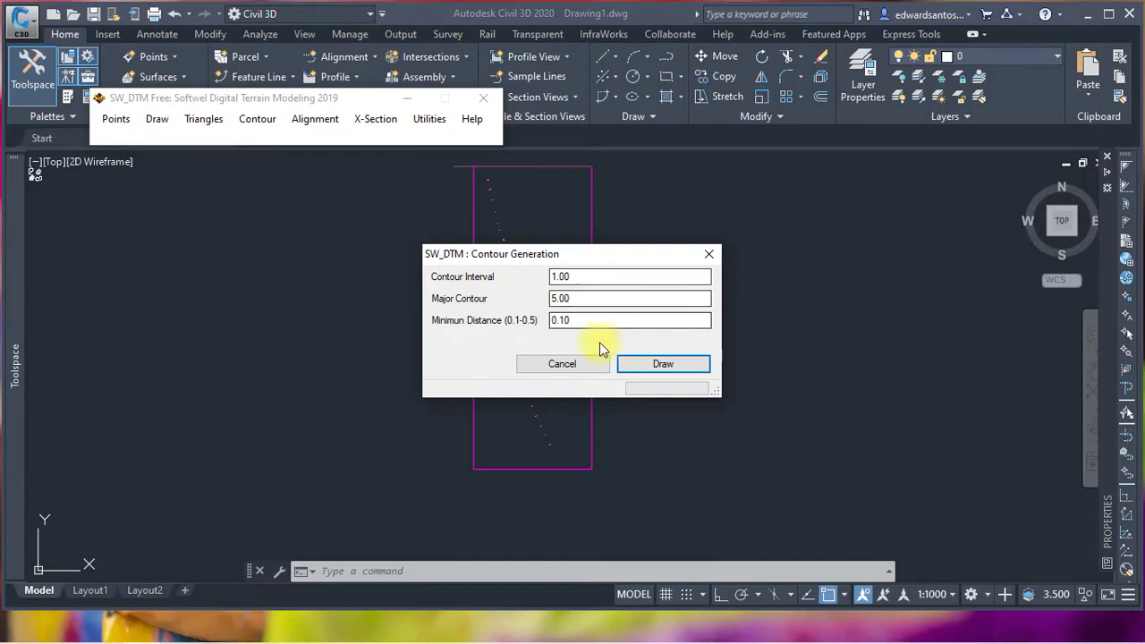
{"action": "left_click", "coordinate": [671, 365]}
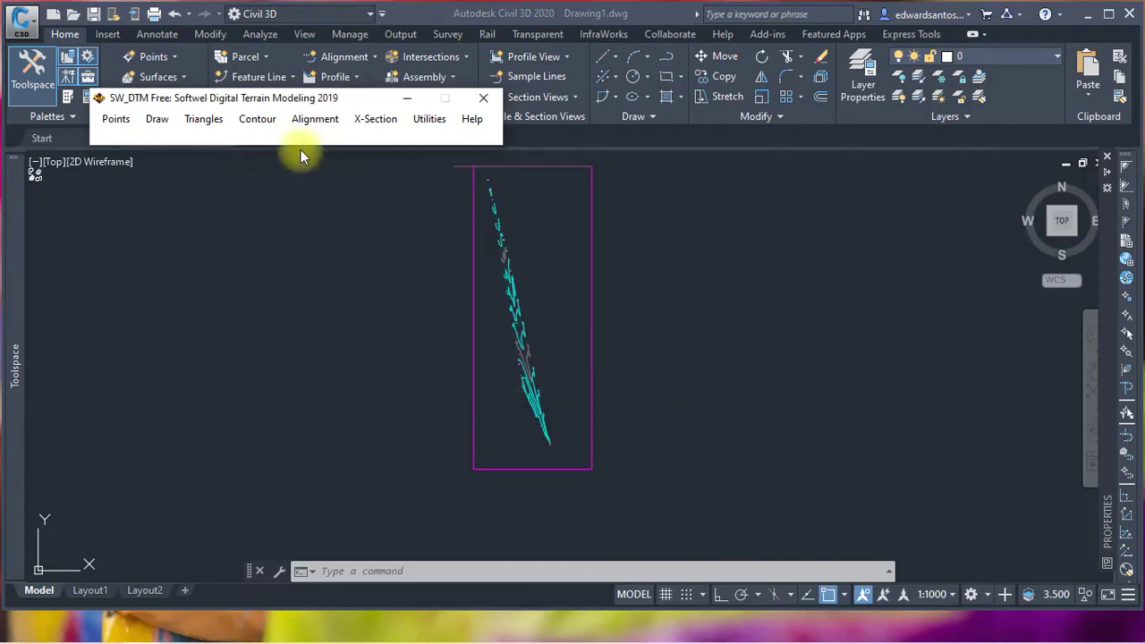
- Start drawing the alignment at the northernmost Pipeline point and trace it through the first Pipeline points below
{"action": "left_click", "coordinate": [315, 119]}
{"action": "mouse_move", "coordinate": [283, 122]}
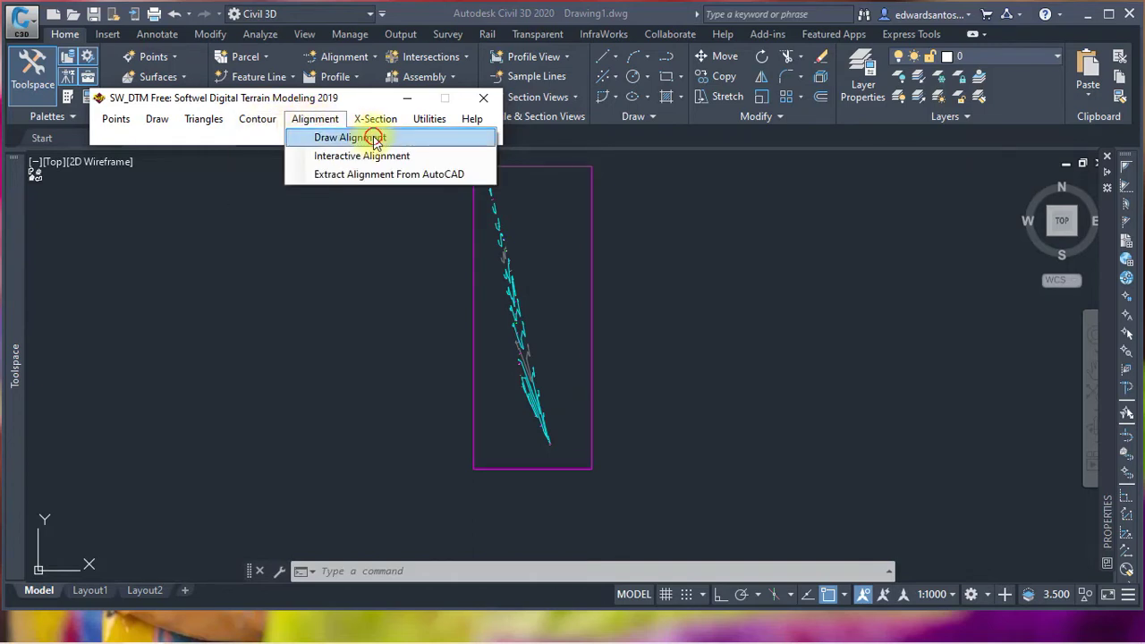
{"action": "left_click", "coordinate": [376, 139]}
{"action": "scroll", "coordinate": [488, 175], "scroll_direction": "up", "scroll_amount": 6}
{"action": "scroll", "coordinate": [481, 173], "scroll_direction": "up", "scroll_amount": 8}
{"action": "left_click", "coordinate": [480, 177]}
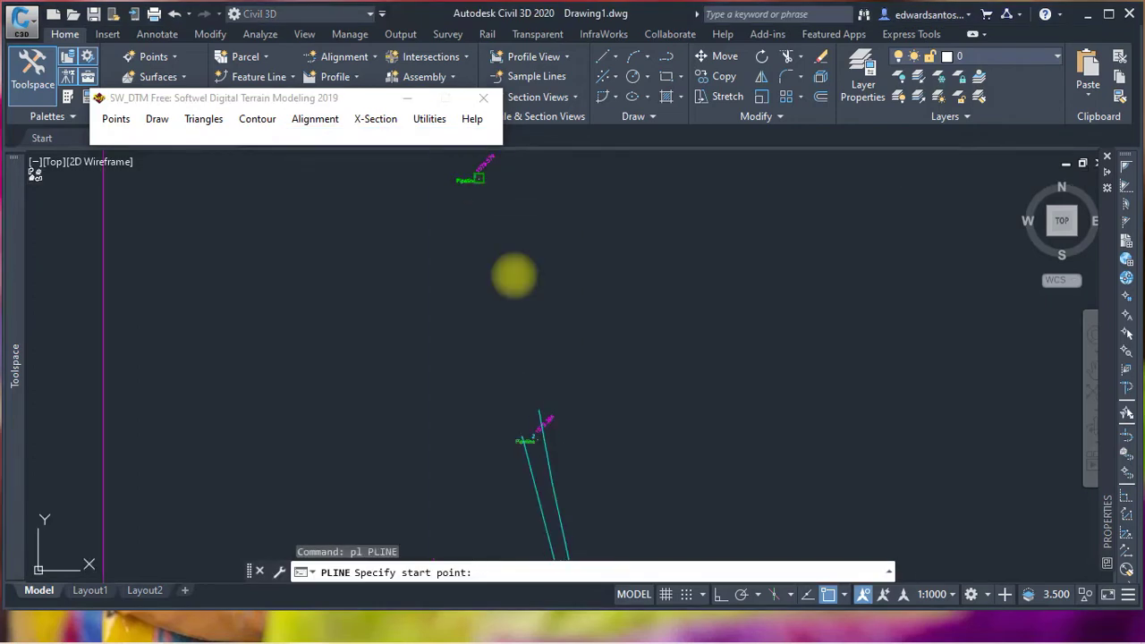
{"action": "left_click", "coordinate": [533, 418]}
{"action": "scroll", "coordinate": [534, 349], "scroll_direction": "down", "scroll_amount": 4}
{"action": "left_click", "coordinate": [538, 417]}
- Extend the alignment polyline southward through the Pipeline points along the upper half of the survey
{"action": "scroll", "coordinate": [493, 230], "scroll_direction": "down", "scroll_amount": 4}
{"action": "scroll", "coordinate": [522, 338], "scroll_direction": "up", "scroll_amount": 5}
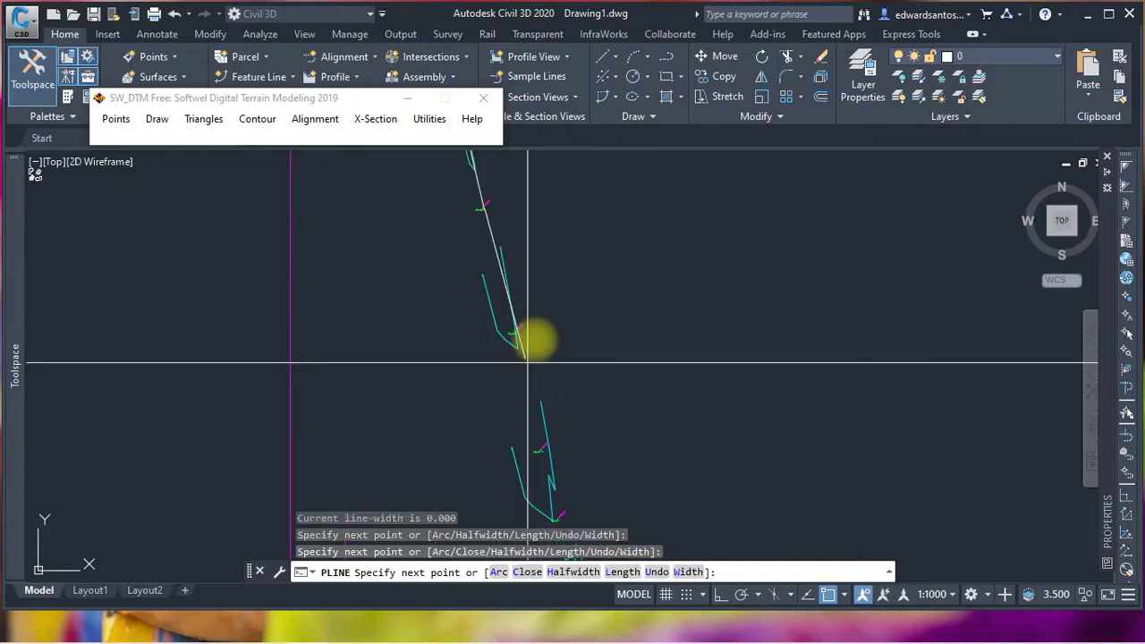
{"action": "left_click", "coordinate": [459, 311]}
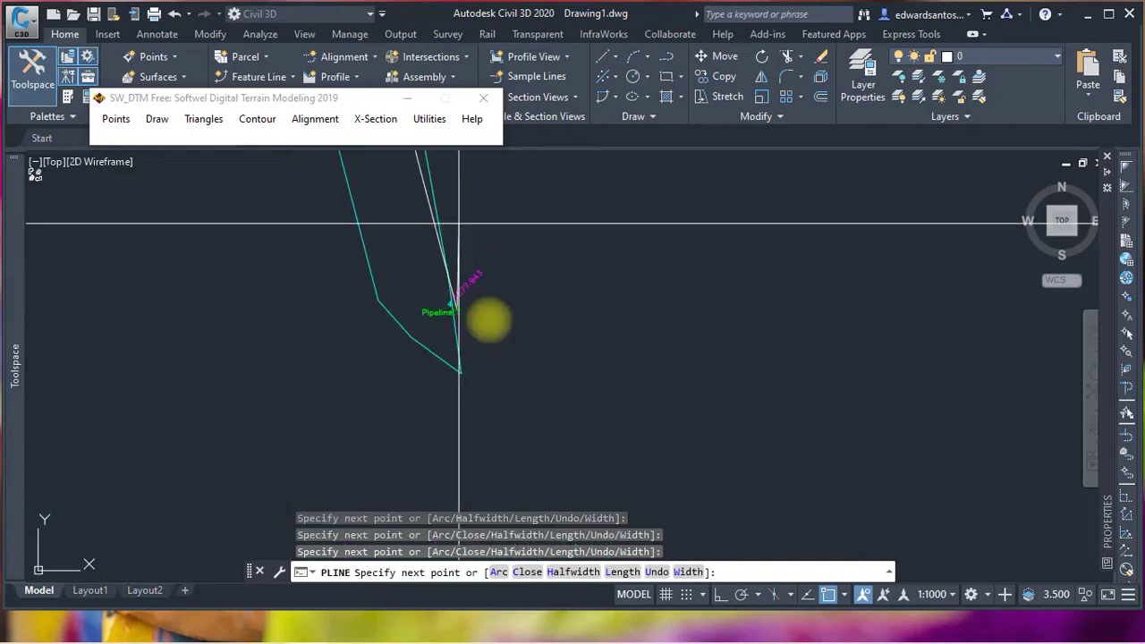
{"action": "scroll", "coordinate": [456, 203], "scroll_direction": "down", "scroll_amount": 4}
{"action": "left_click", "coordinate": [495, 424]}
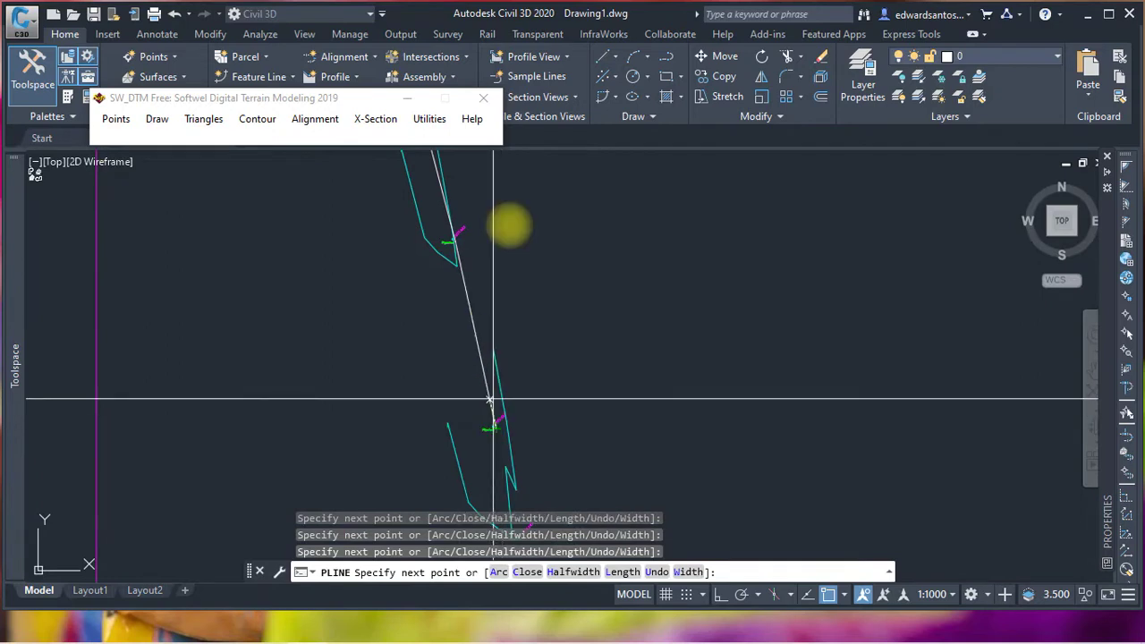
{"action": "scroll", "coordinate": [509, 224], "scroll_direction": "down", "scroll_amount": 6}
{"action": "scroll", "coordinate": [537, 307], "scroll_direction": "up", "scroll_amount": 3}
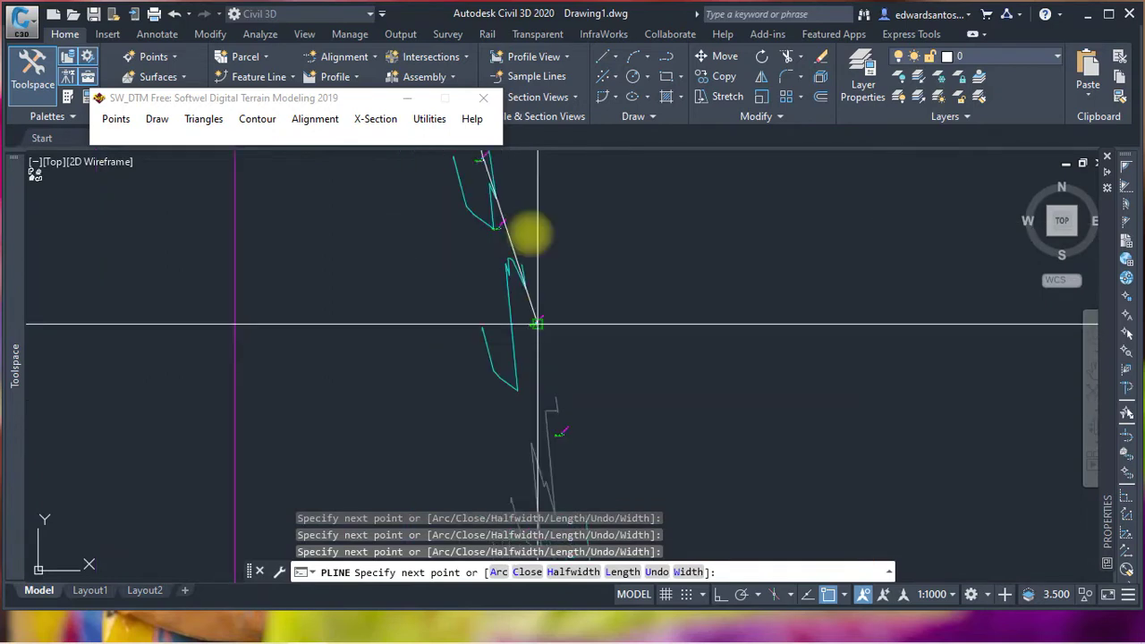
{"action": "scroll", "coordinate": [537, 318], "scroll_direction": "down", "scroll_amount": 3}
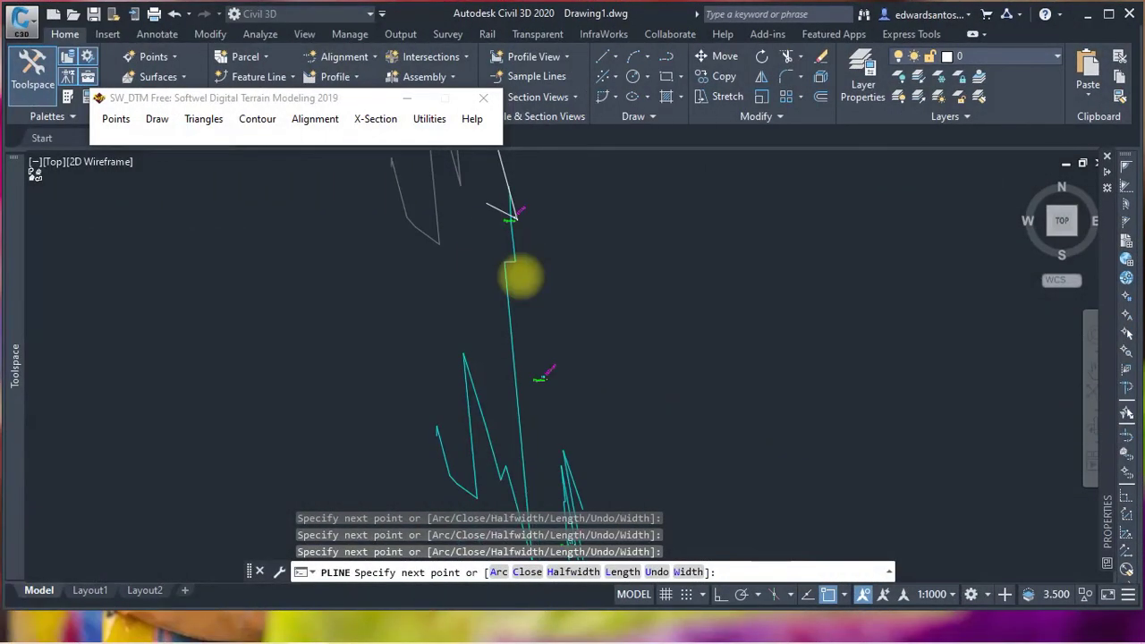
{"action": "scroll", "coordinate": [521, 277], "scroll_direction": "down", "scroll_amount": 3}
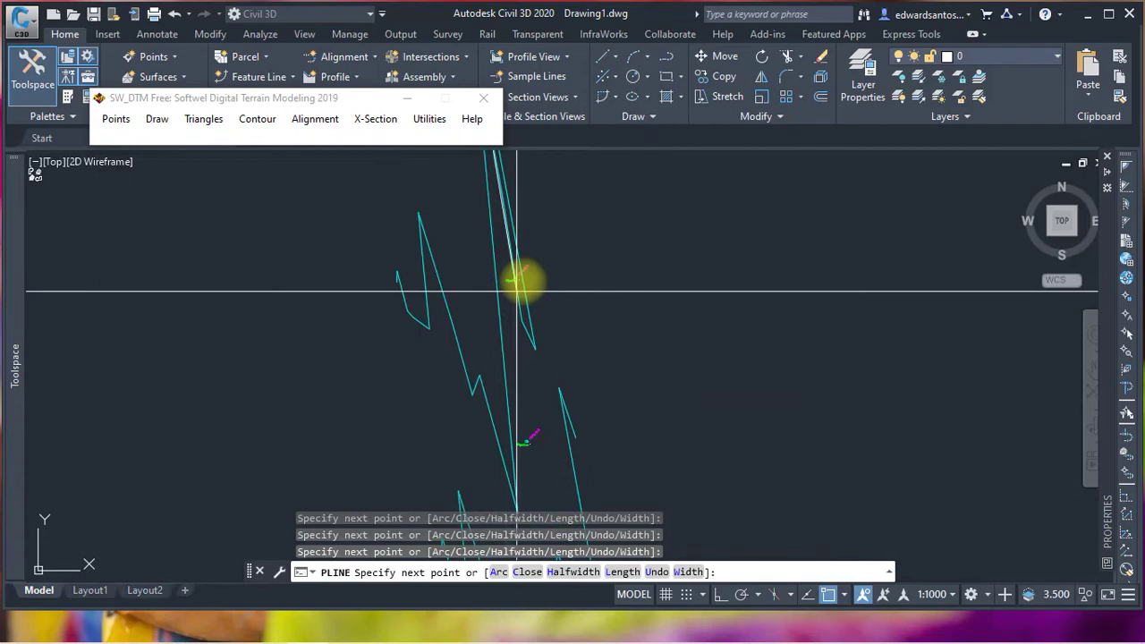
{"action": "scroll", "coordinate": [502, 279], "scroll_direction": "up", "scroll_amount": 4}
{"action": "scroll", "coordinate": [499, 250], "scroll_direction": "down", "scroll_amount": 4}
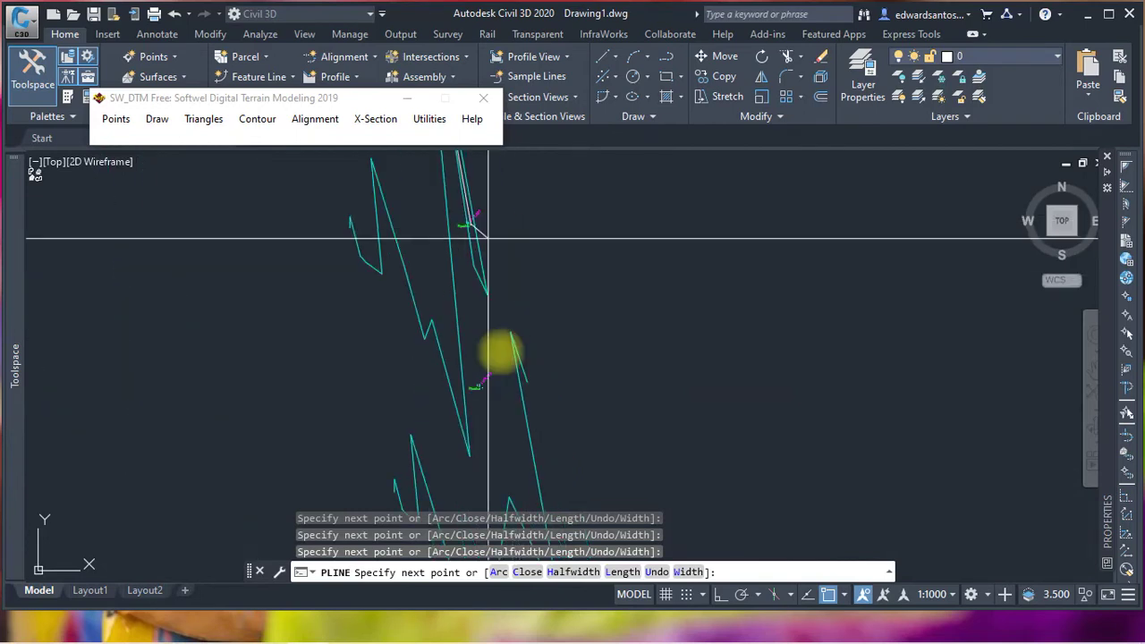
- Continue the alignment through the remaining Pipeline points, ending at the southernmost one, and finish the polyline
{"action": "scroll", "coordinate": [488, 305], "scroll_direction": "down", "scroll_amount": 3}
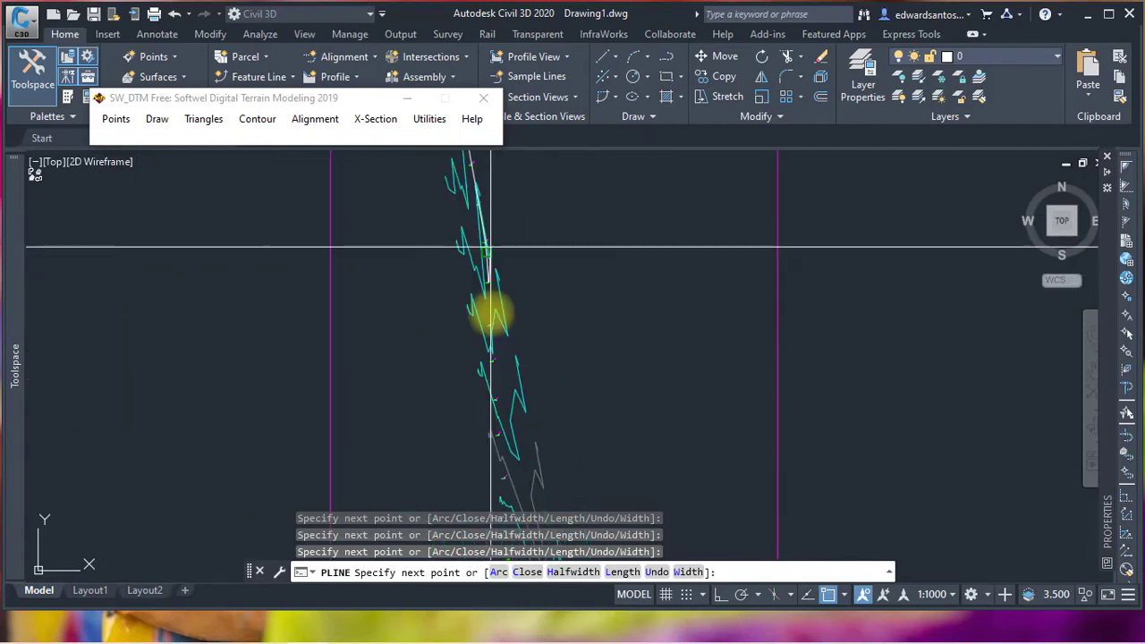
{"action": "scroll", "coordinate": [489, 328], "scroll_direction": "up", "scroll_amount": 2}
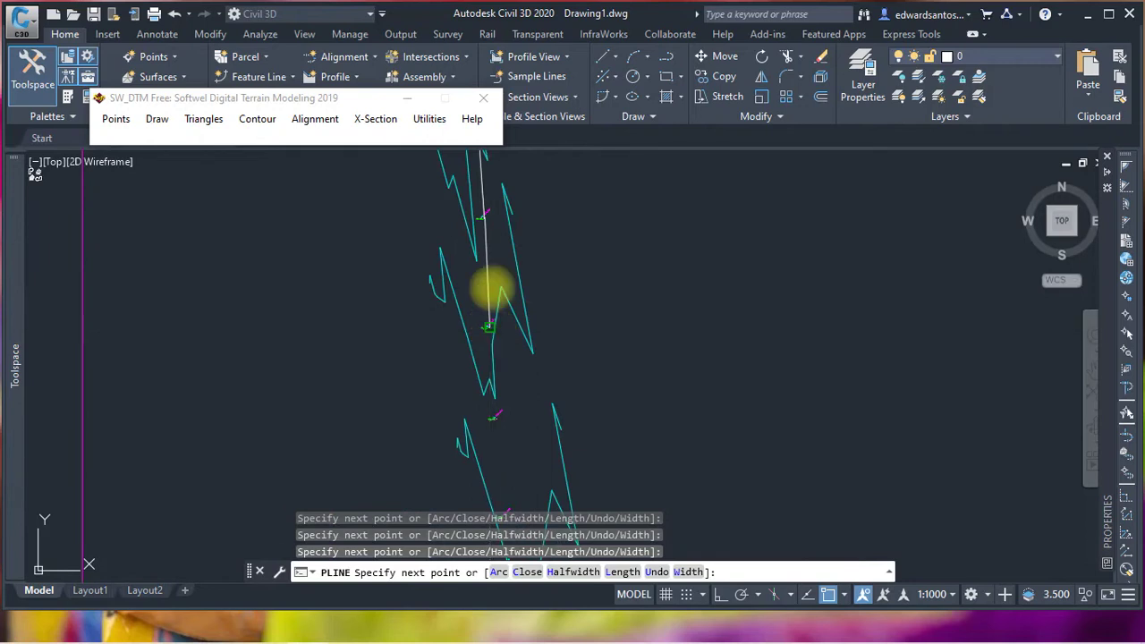
{"action": "scroll", "coordinate": [490, 268], "scroll_direction": "down", "scroll_amount": 2}
{"action": "scroll", "coordinate": [491, 268], "scroll_direction": "up", "scroll_amount": 2}
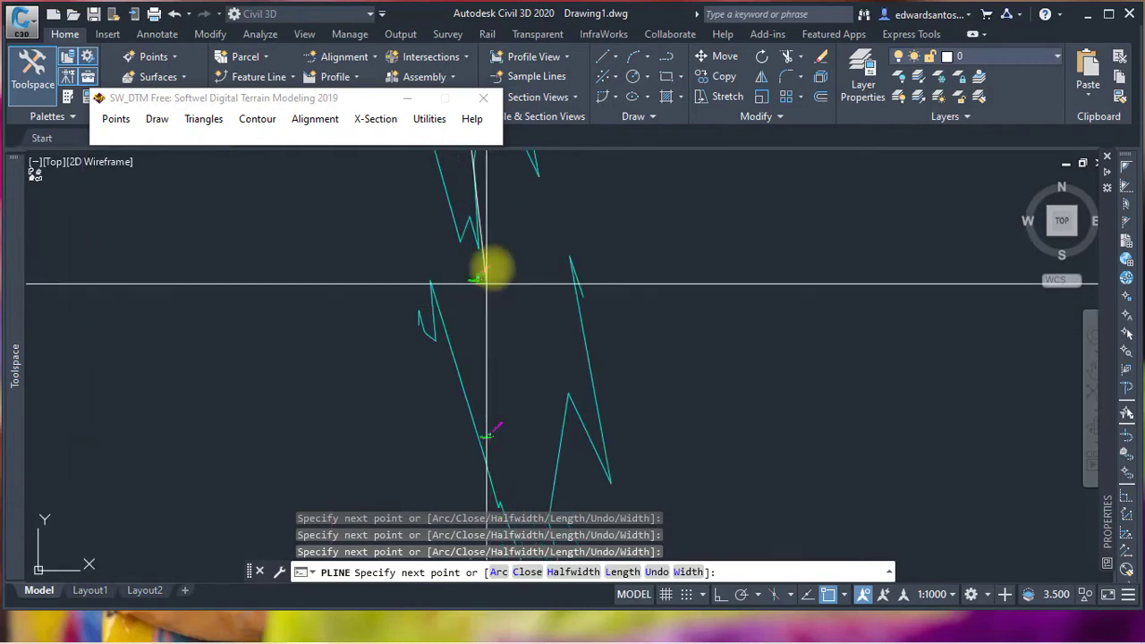
{"action": "scroll", "coordinate": [501, 277], "scroll_direction": "up", "scroll_amount": 1}
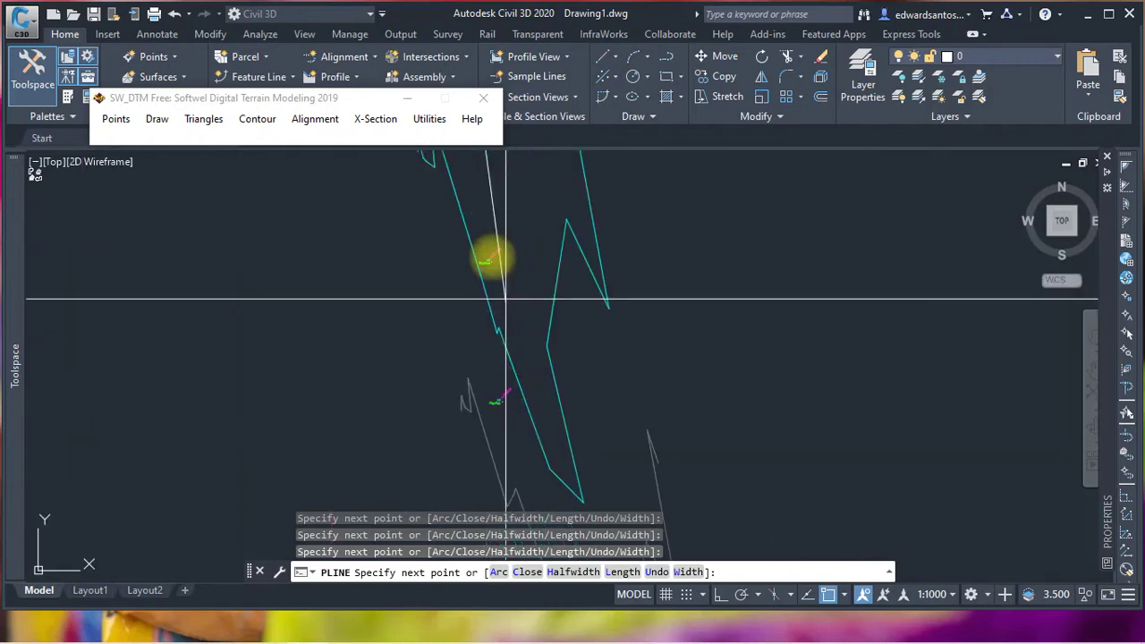
{"action": "scroll", "coordinate": [507, 260], "scroll_direction": "down", "scroll_amount": 1}
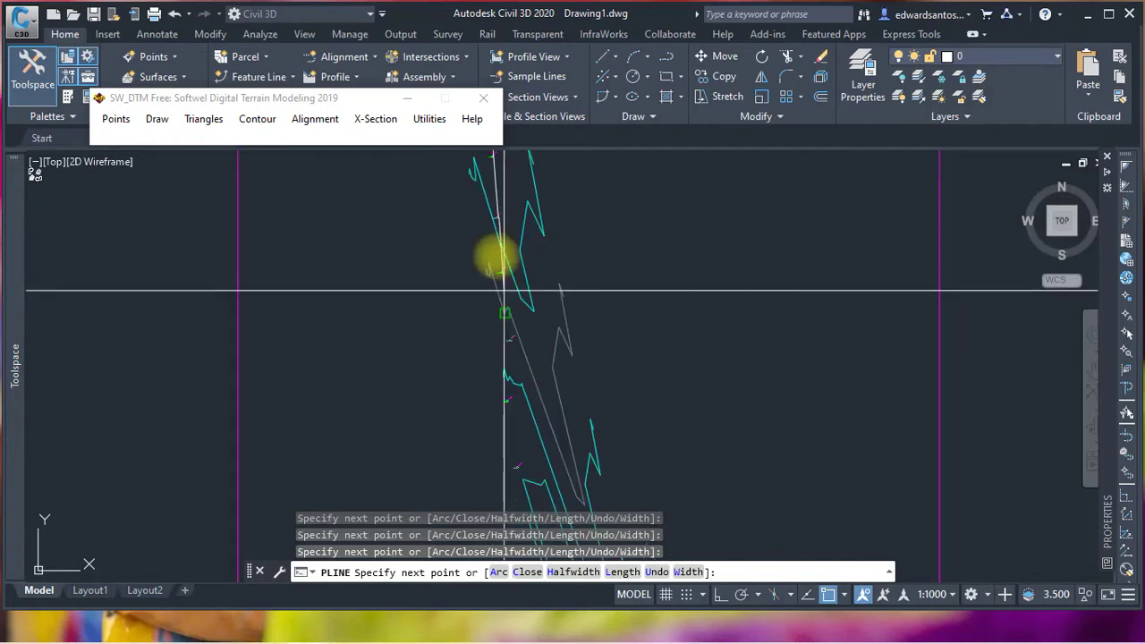
{"action": "scroll", "coordinate": [490, 246], "scroll_direction": "up", "scroll_amount": 2}
{"action": "scroll", "coordinate": [488, 239], "scroll_direction": "down", "scroll_amount": 2}
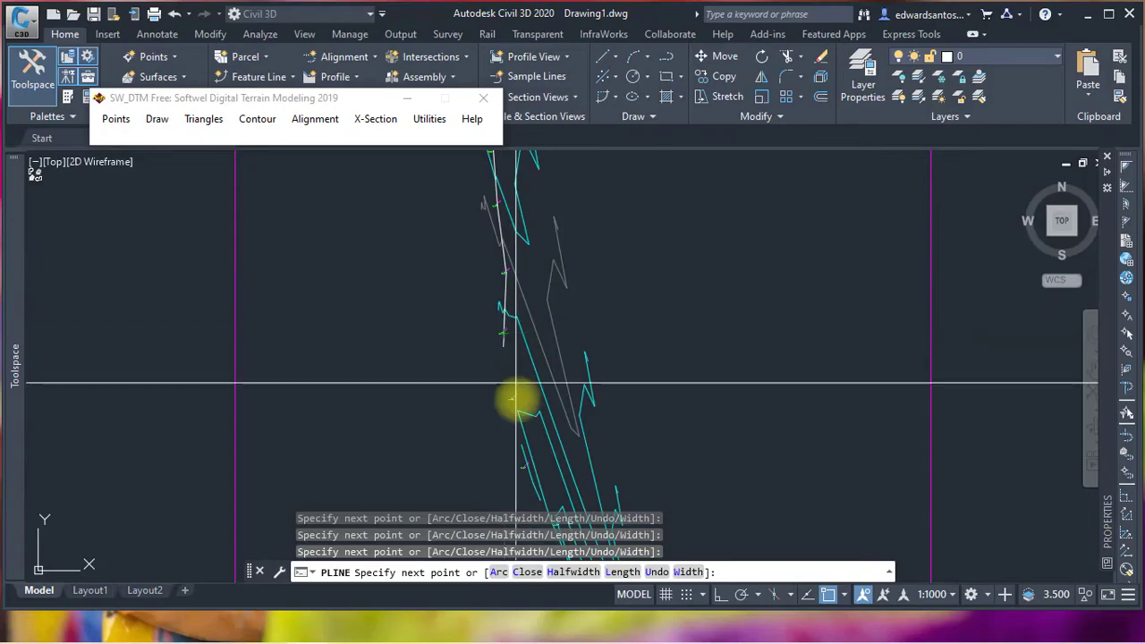
{"action": "scroll", "coordinate": [524, 443], "scroll_direction": "up", "scroll_amount": 3}
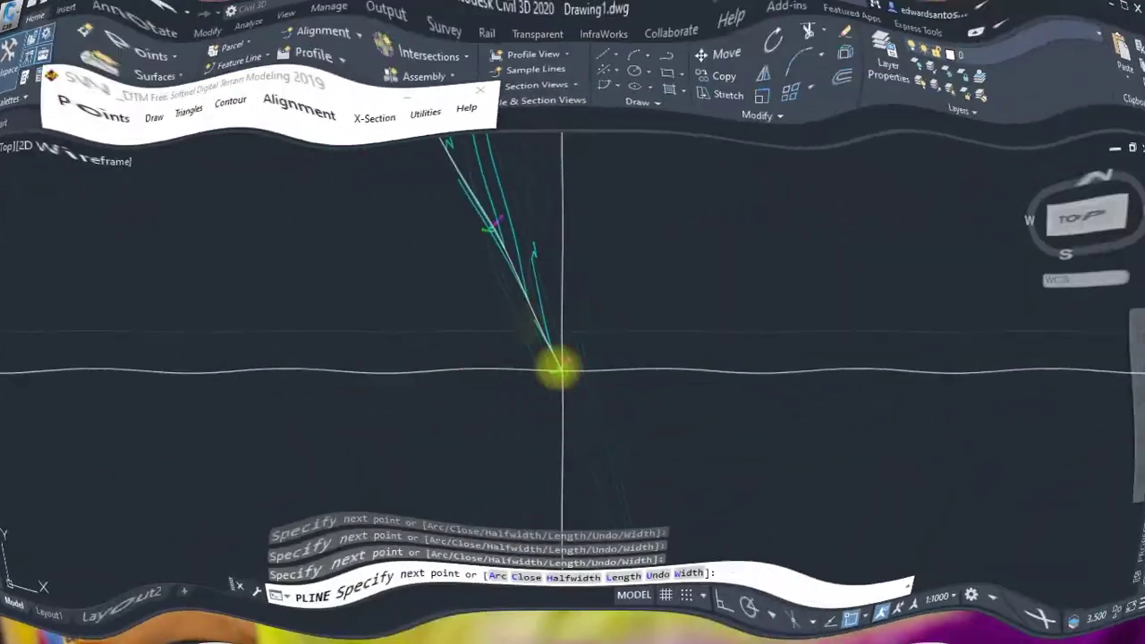
{"action": "key", "text": "Return"}
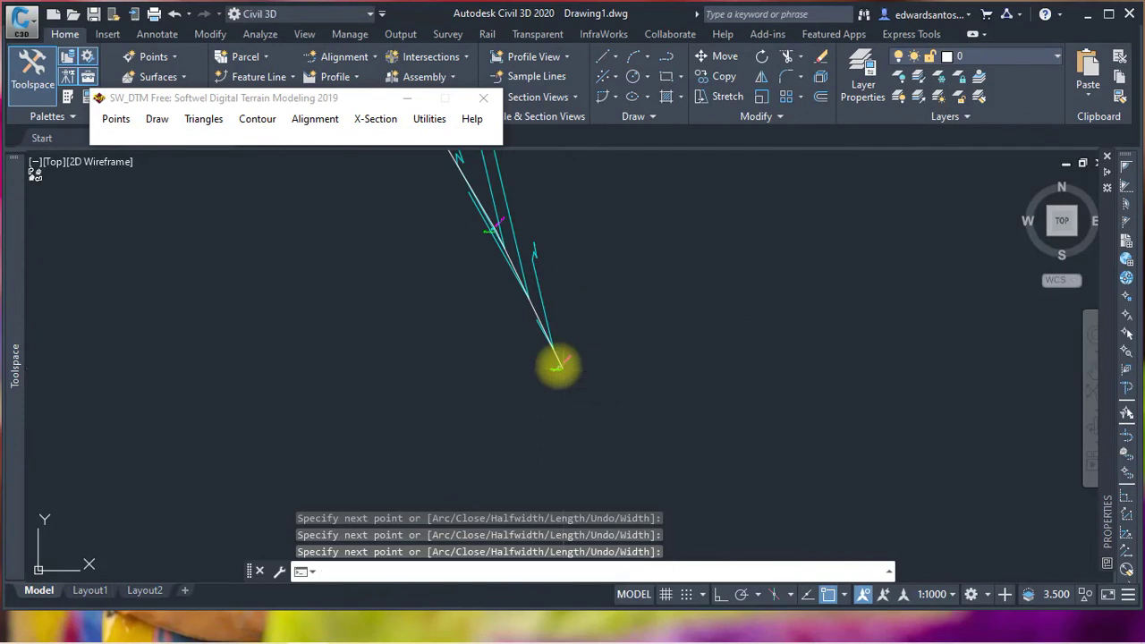
- Open the SW_DTM sections-by-DTM setup and choose the L-Profile and X-Section mode
{"action": "scroll", "coordinate": [499, 350], "scroll_direction": "down", "scroll_amount": 7}
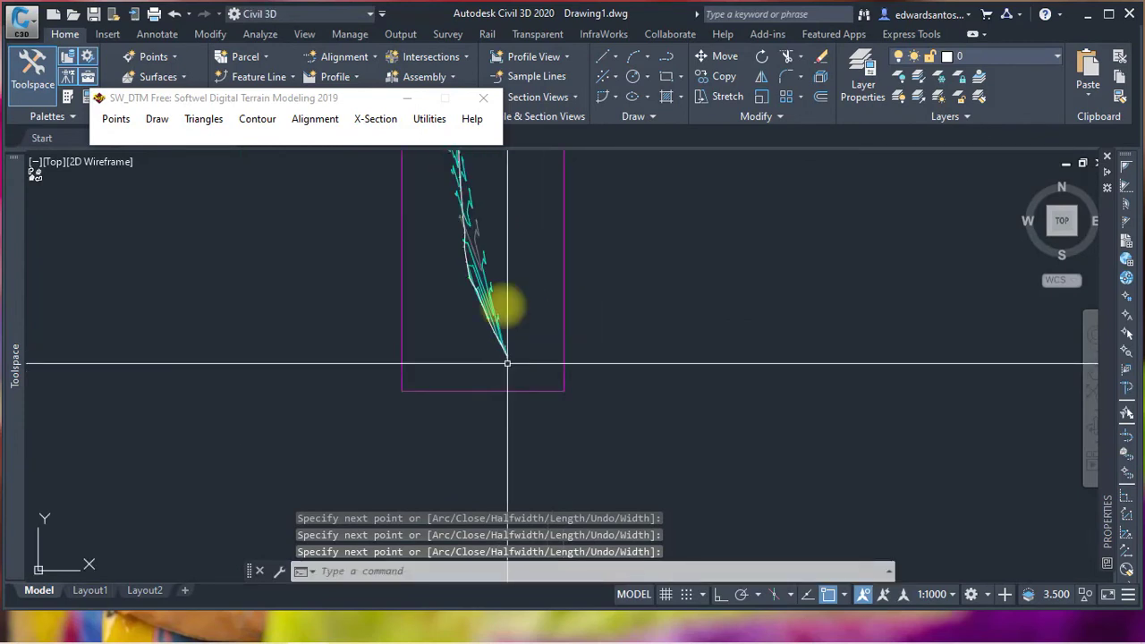
{"action": "scroll", "coordinate": [475, 225], "scroll_direction": "up", "scroll_amount": 2}
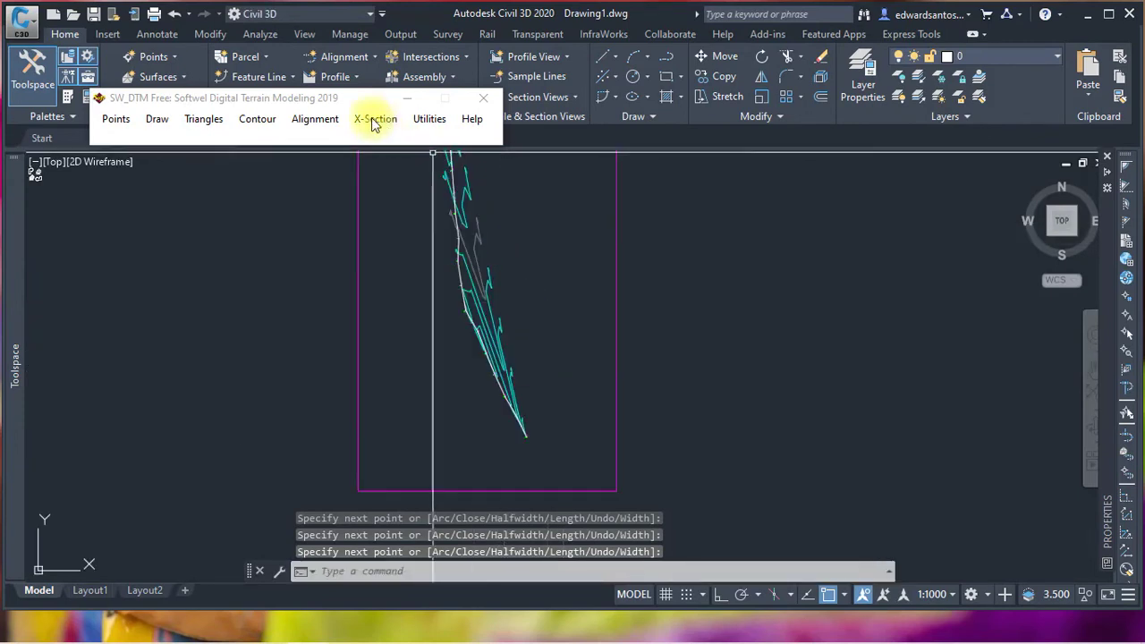
{"action": "left_click", "coordinate": [322, 119]}
{"action": "left_click", "coordinate": [324, 120]}
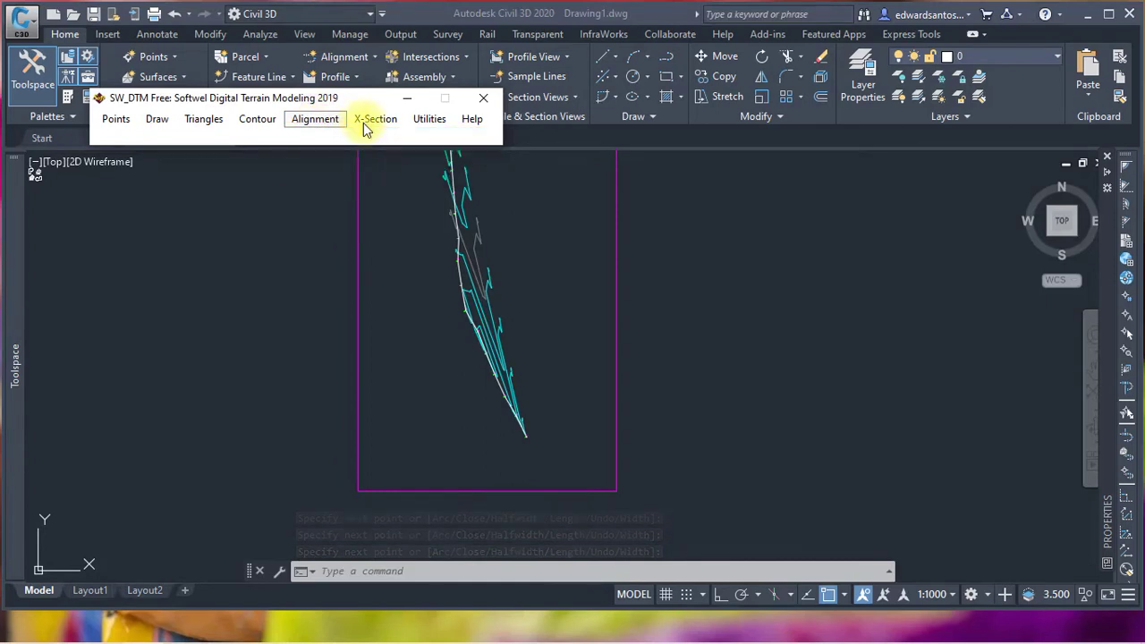
{"action": "left_click", "coordinate": [365, 119]}
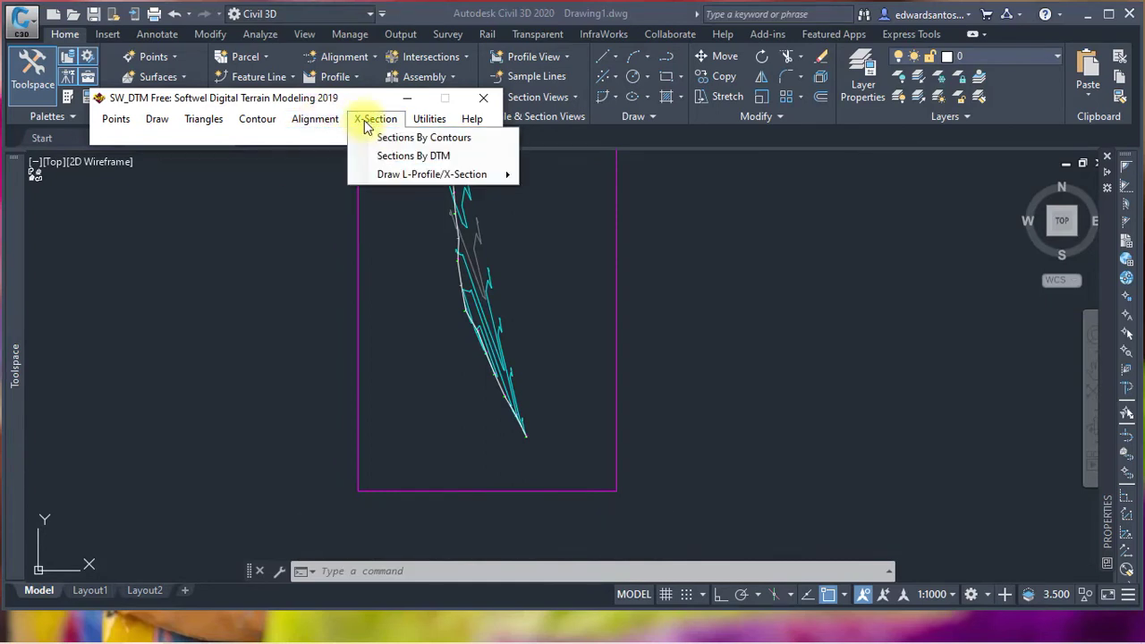
{"action": "left_click", "coordinate": [400, 157]}
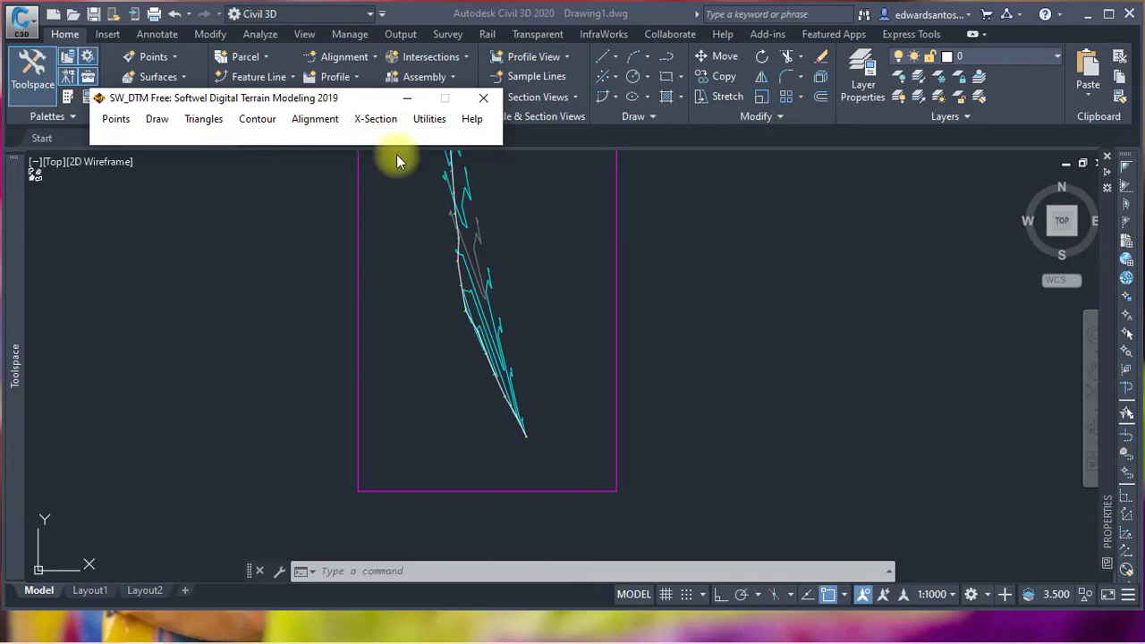
{"action": "left_click", "coordinate": [449, 243]}
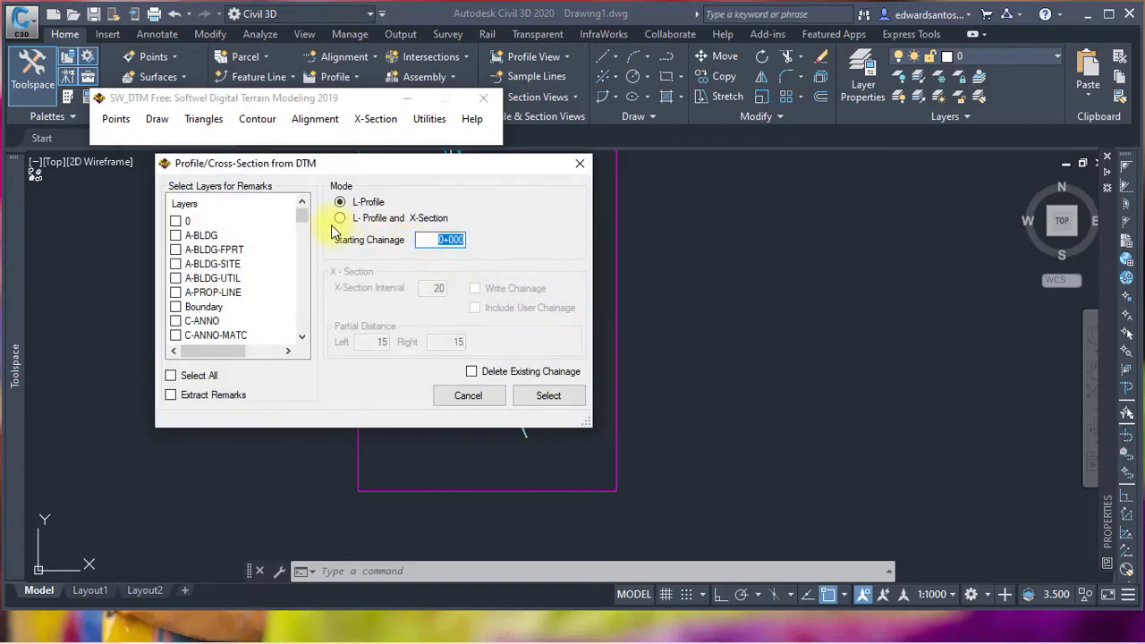
{"action": "left_click", "coordinate": [341, 219]}
{"action": "left_click", "coordinate": [341, 219]}
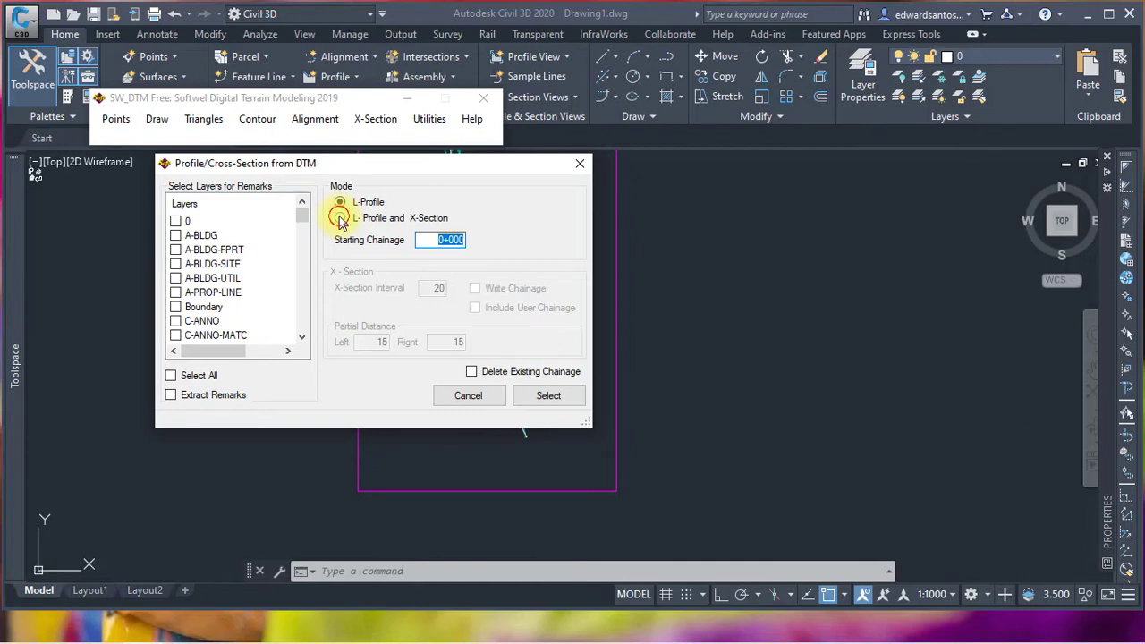
- Set the X-section interval to 10.0, enable Write Chainage only, and proceed to naming the output file
{"action": "double_click", "coordinate": [434, 288]}
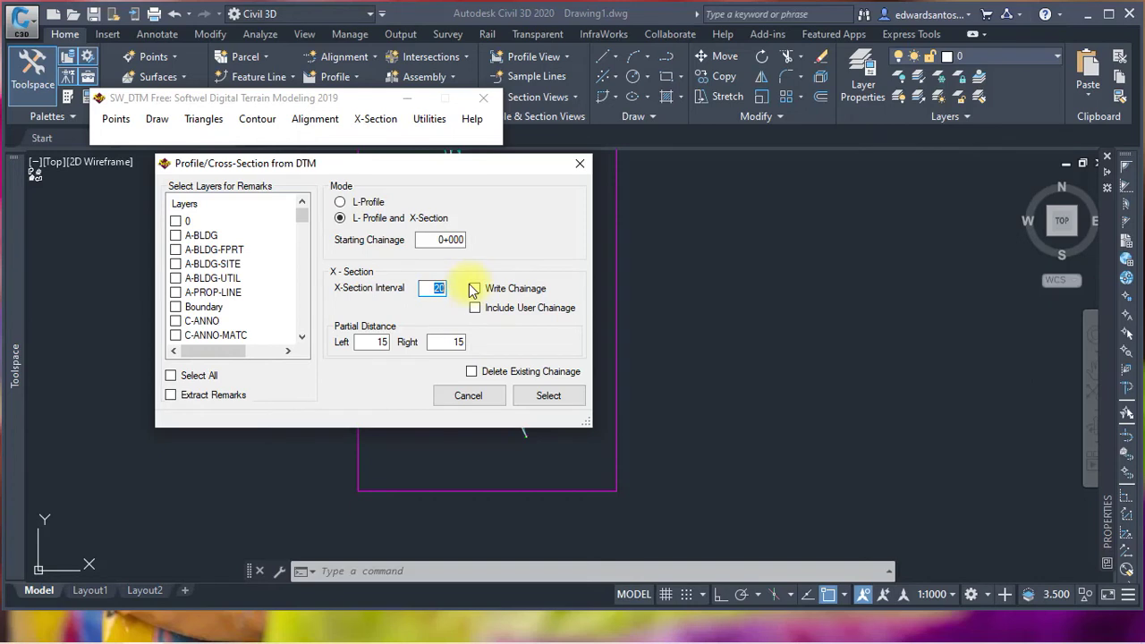
{"action": "type", "text": "10"}
{"action": "left_click", "coordinate": [474, 288]}
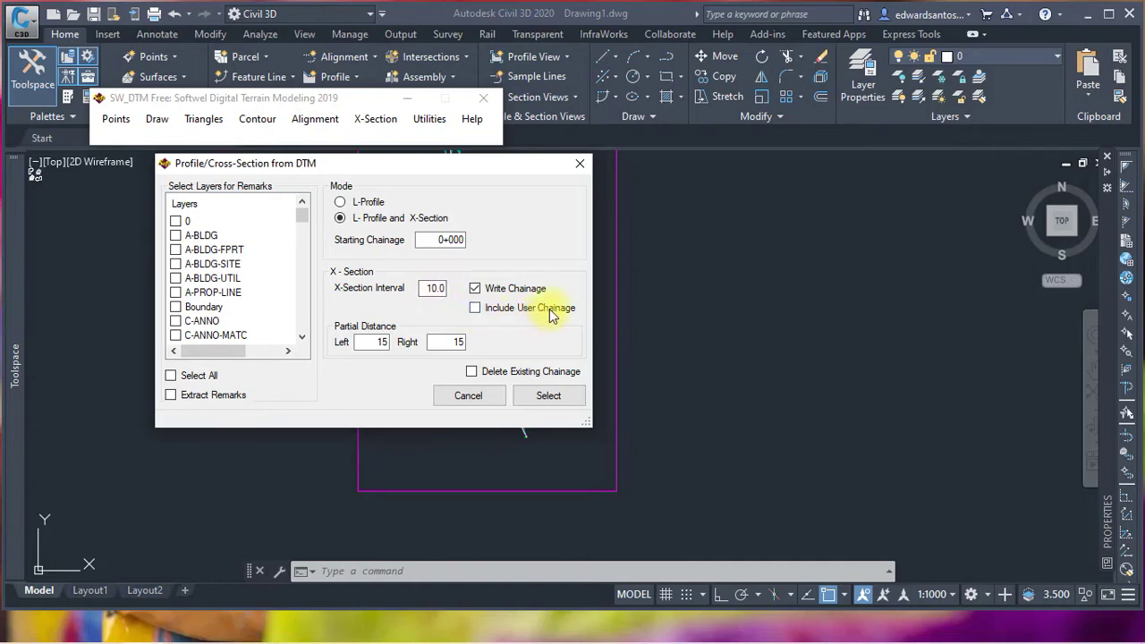
{"action": "left_click", "coordinate": [481, 311]}
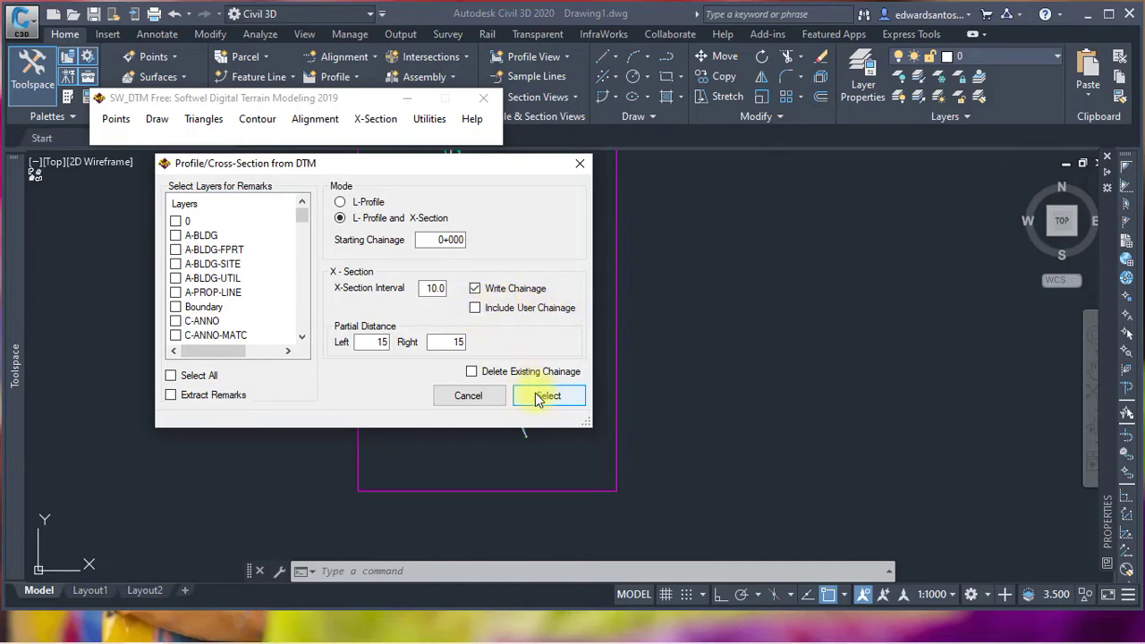
{"action": "left_click", "coordinate": [536, 395]}
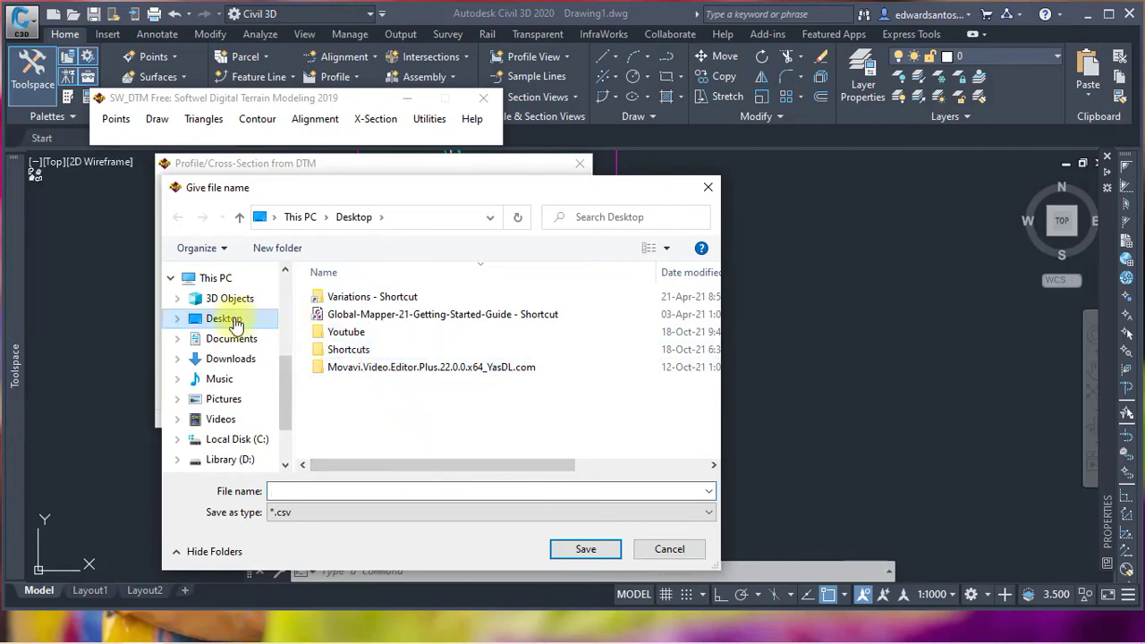
{"action": "double_click", "coordinate": [346, 333]}
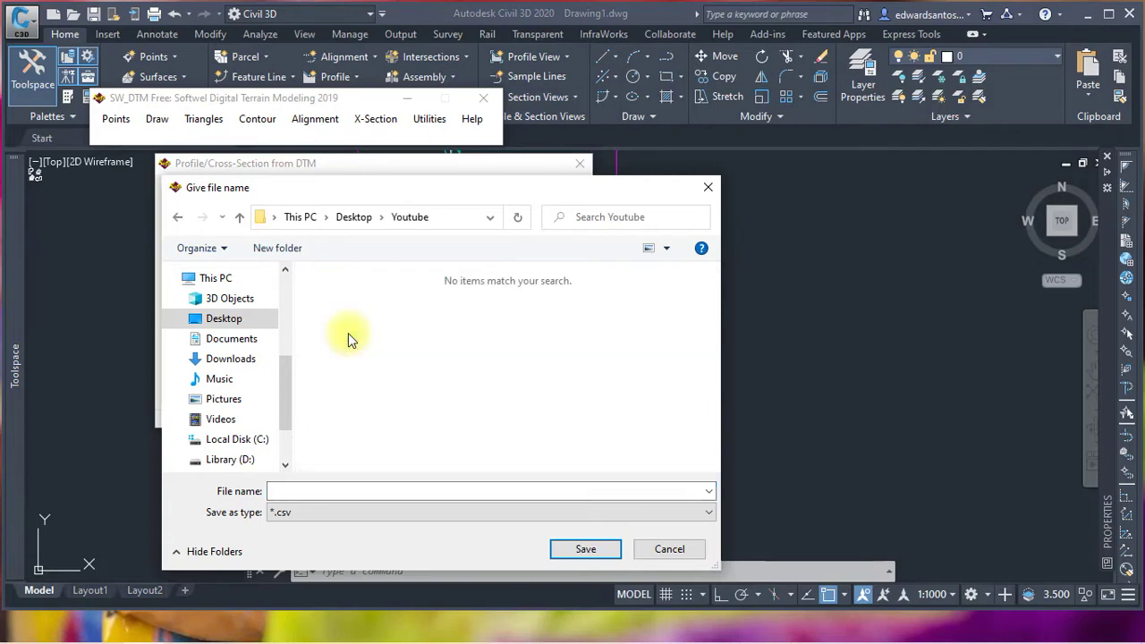
{"action": "left_click", "coordinate": [176, 217]}
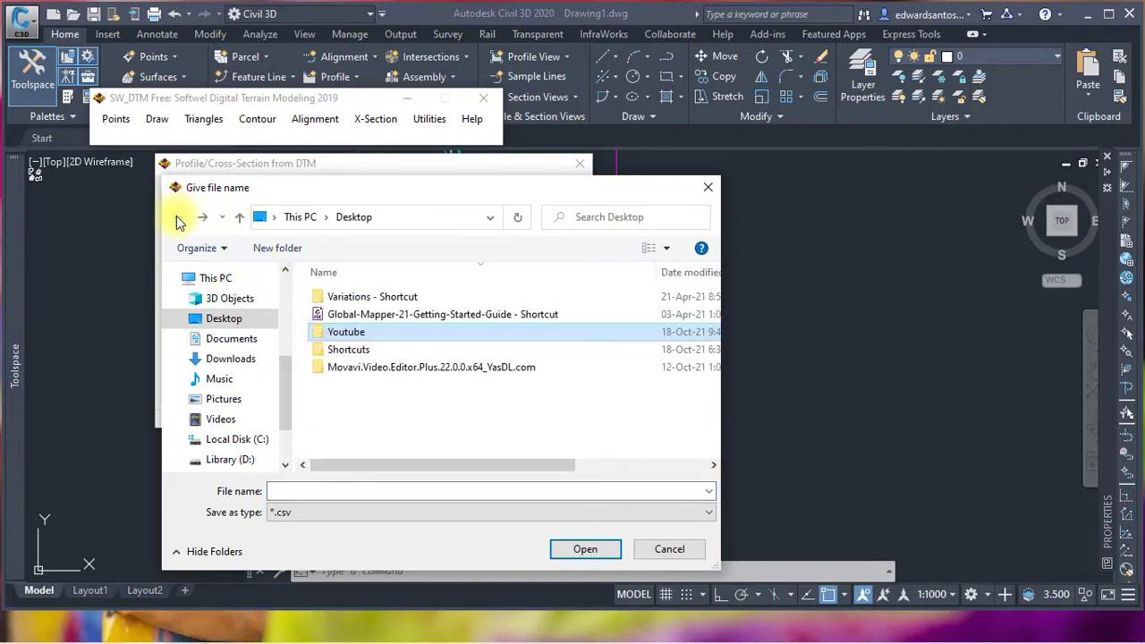
{"action": "left_click", "coordinate": [372, 353]}
{"action": "double_click", "coordinate": [374, 357]}
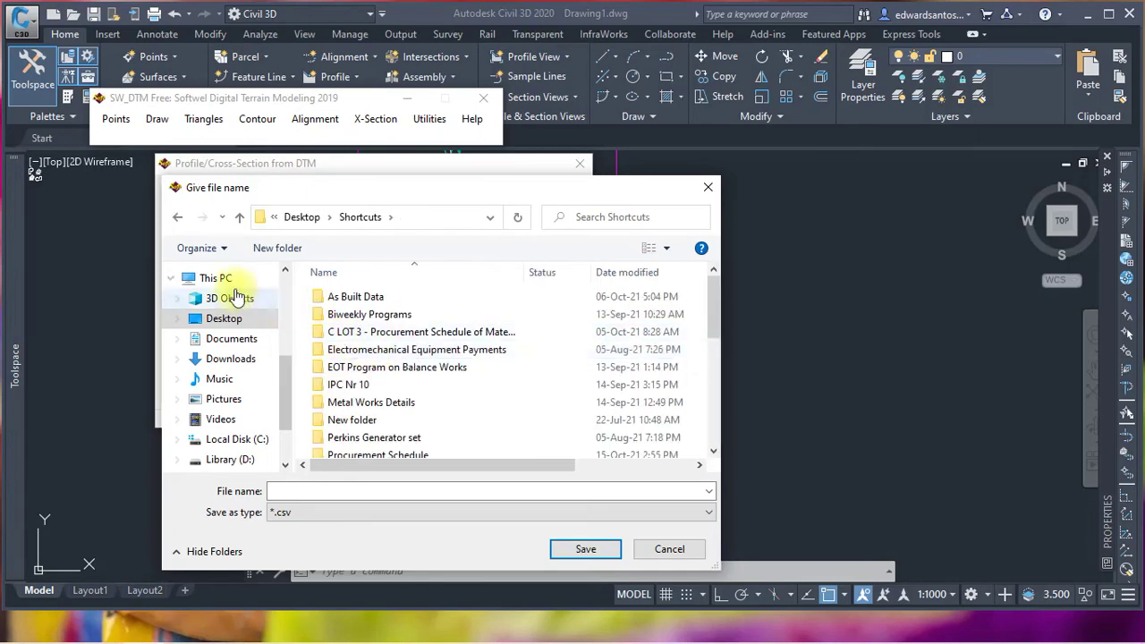
{"action": "left_click", "coordinate": [179, 220]}
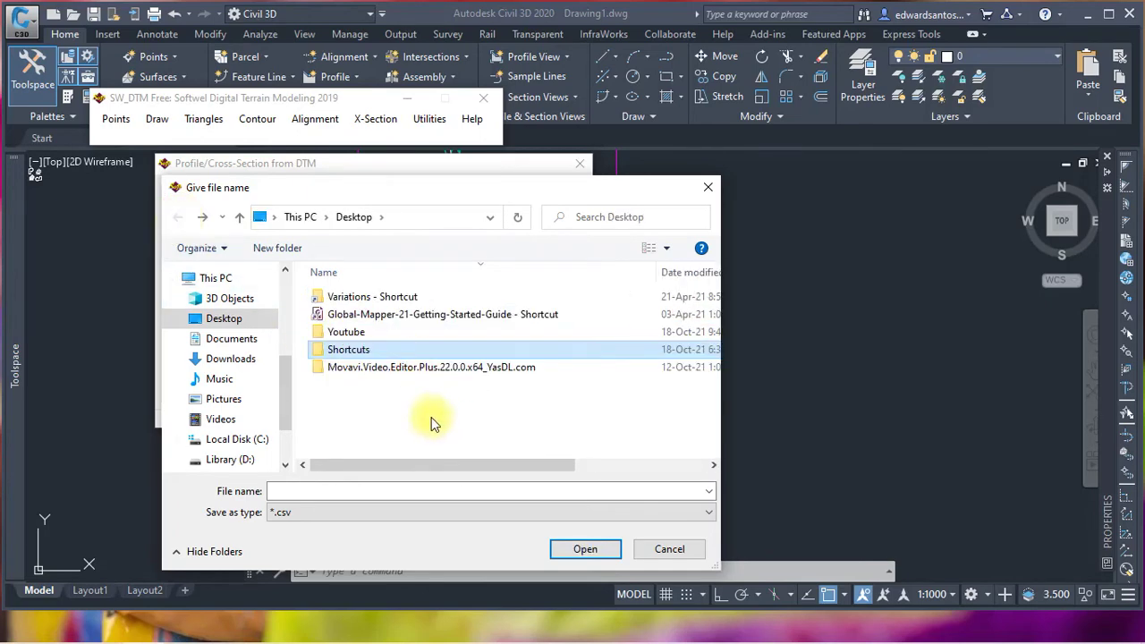
- Check the Youtube folder on the Desktop for CSV files and cancel naming the output file
{"action": "left_click", "coordinate": [224, 320]}
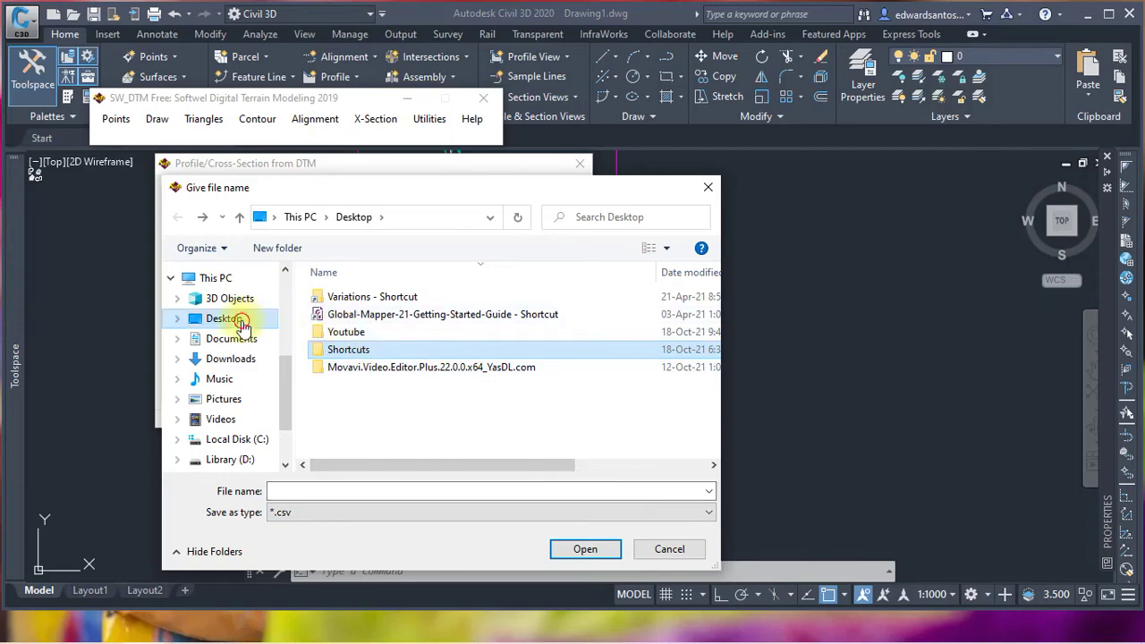
{"action": "double_click", "coordinate": [365, 332]}
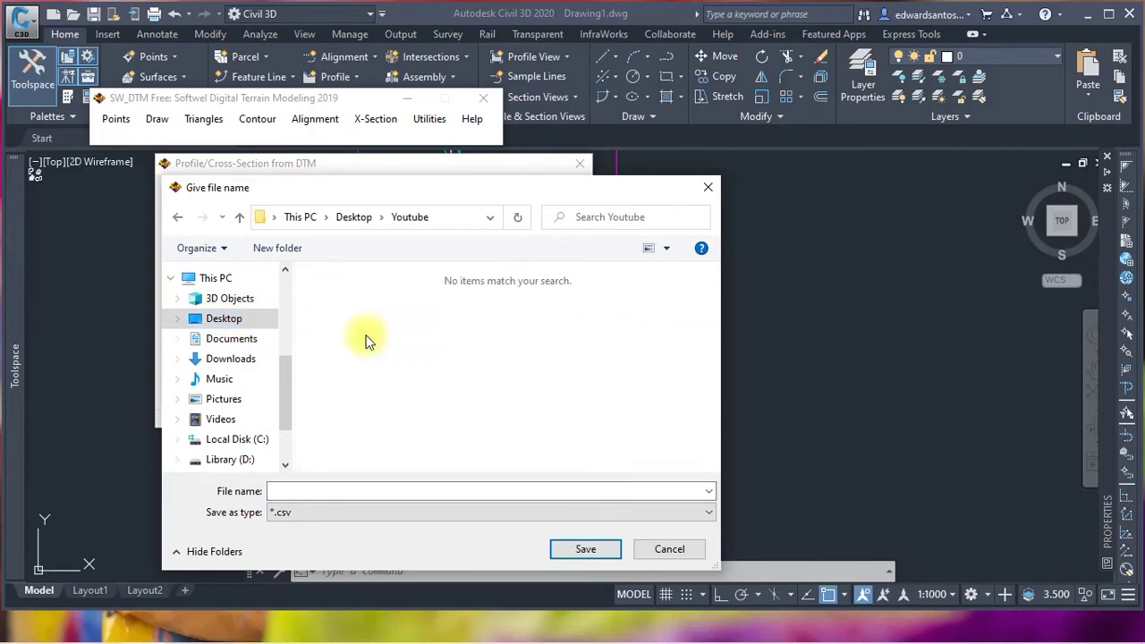
{"action": "left_click", "coordinate": [332, 511]}
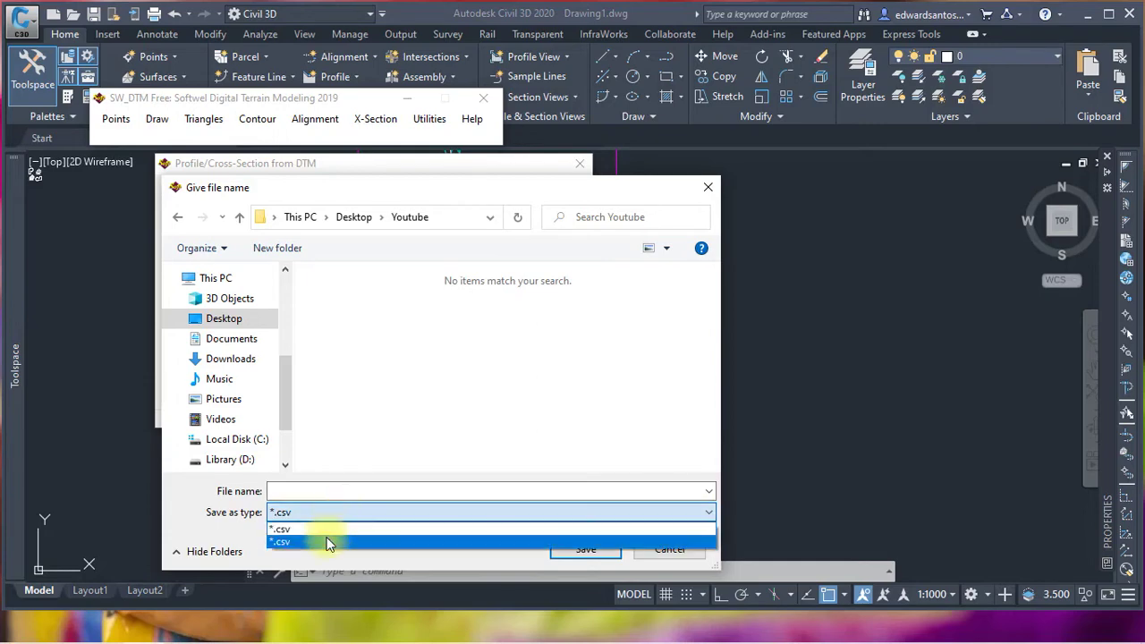
{"action": "left_click", "coordinate": [328, 512]}
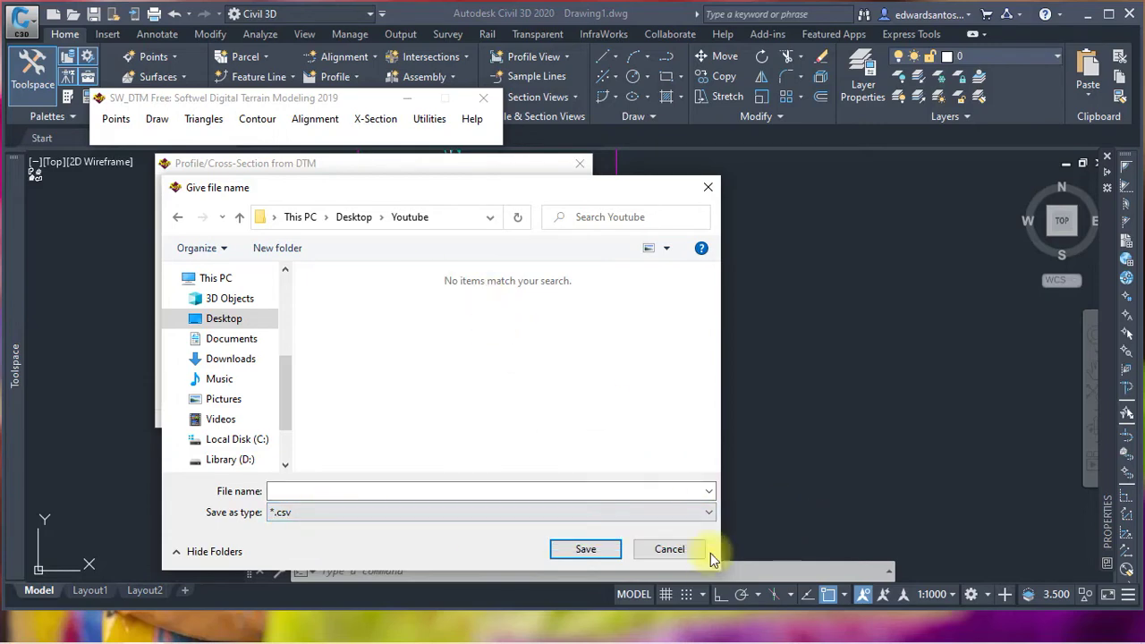
{"action": "left_click", "coordinate": [678, 549]}
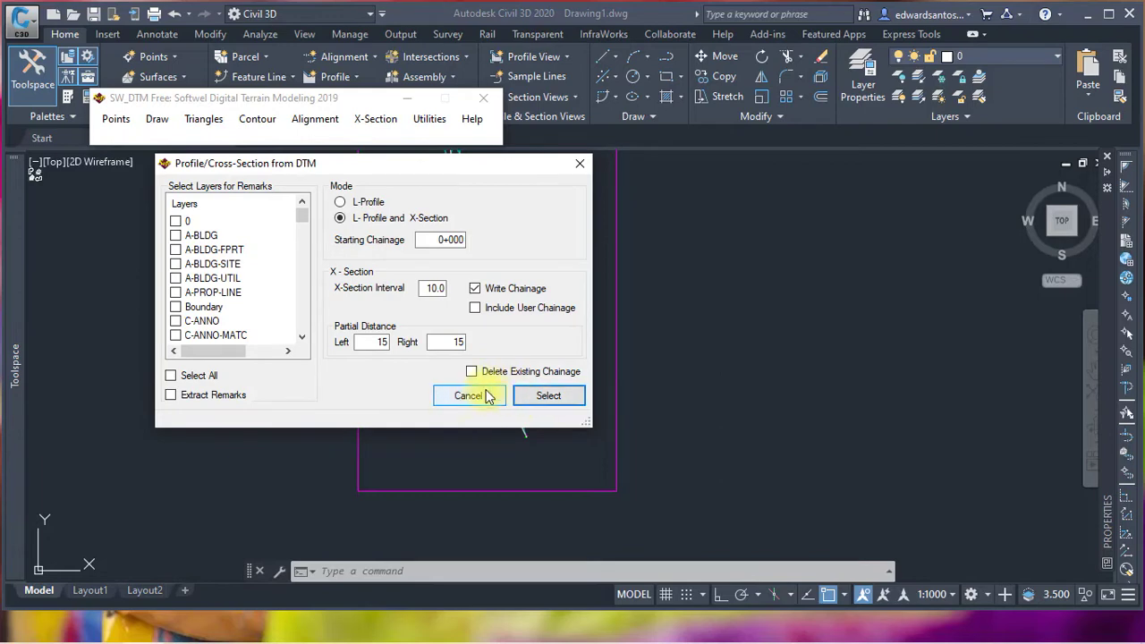
- Try naming an output file in L-Profile mode instead, and cancel the sections-by-DTM setup
{"action": "left_click", "coordinate": [341, 202]}
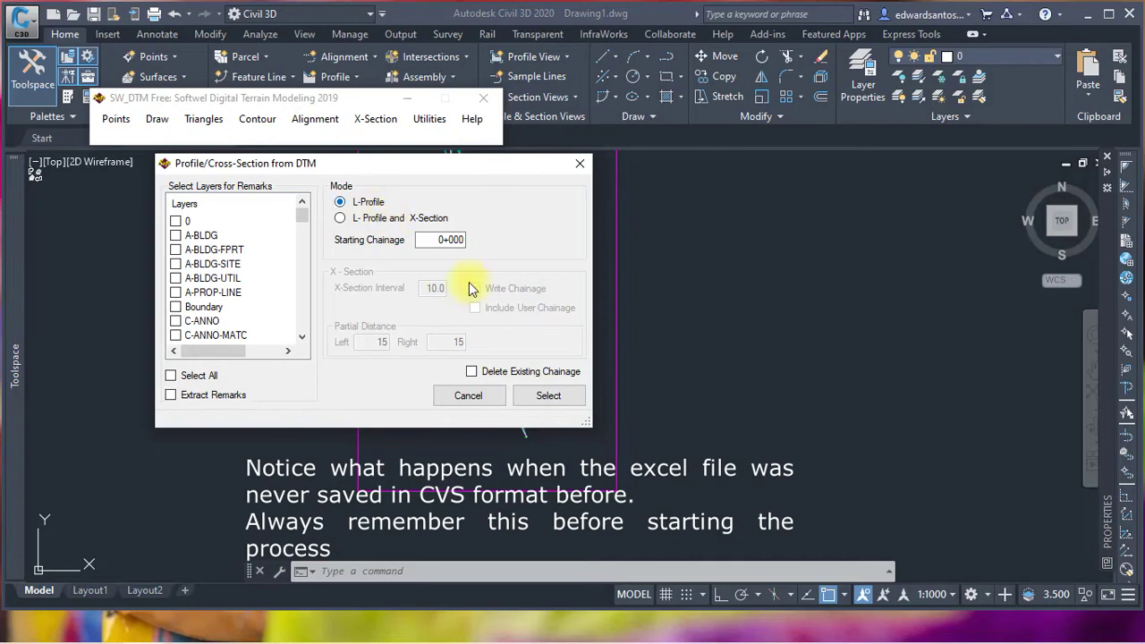
{"action": "left_click", "coordinate": [552, 395]}
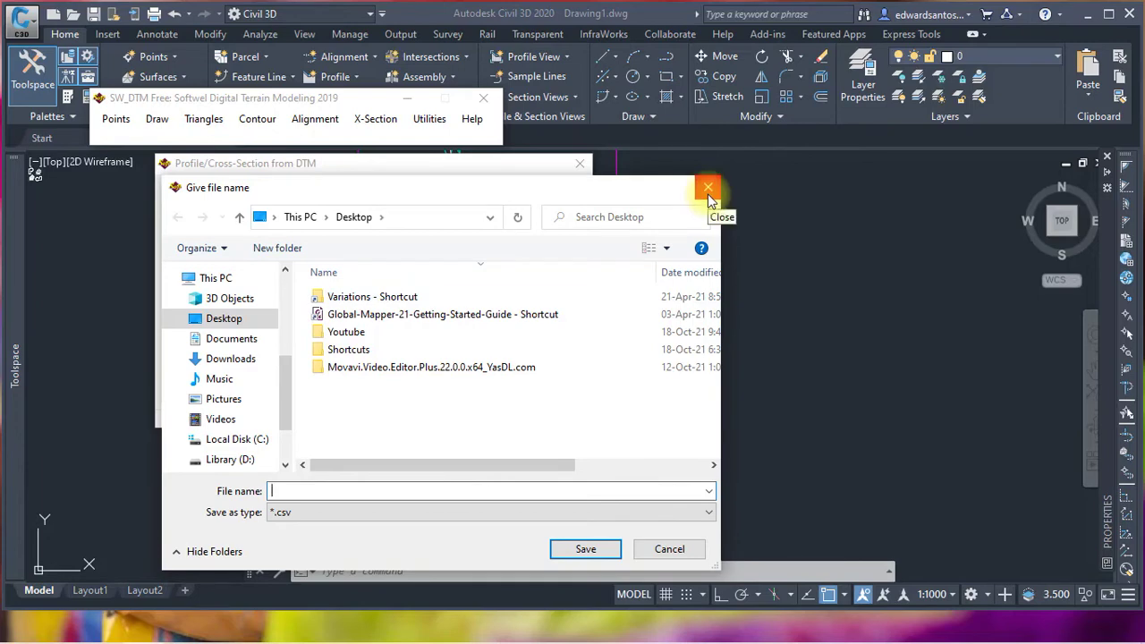
{"action": "left_click", "coordinate": [669, 549]}
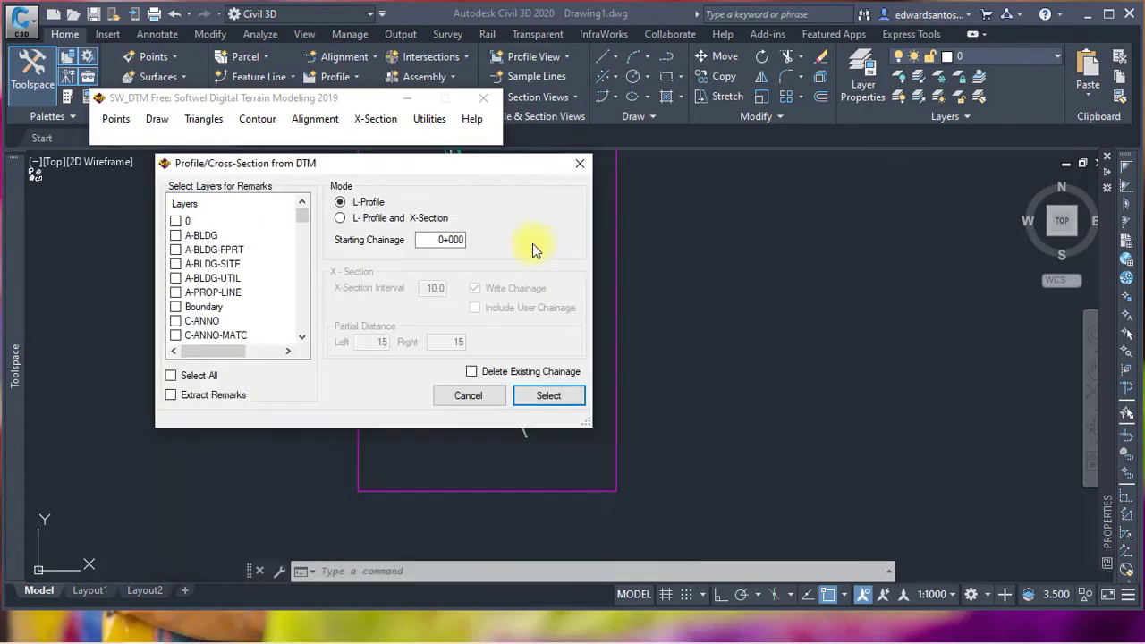
{"action": "left_click", "coordinate": [471, 396]}
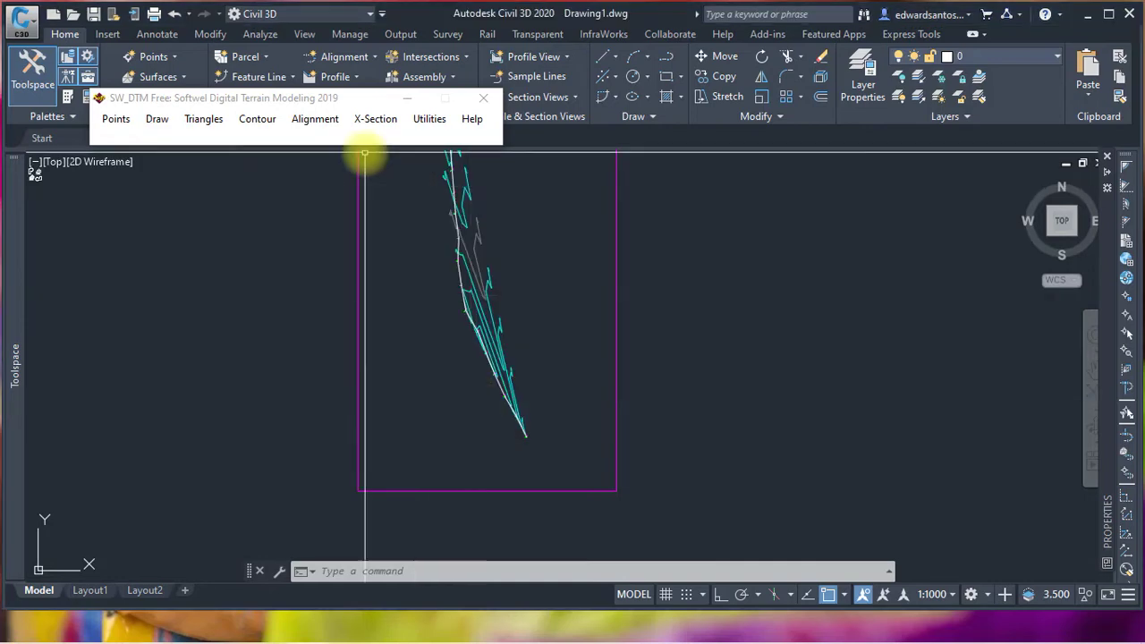
{"action": "left_click", "coordinate": [316, 127]}
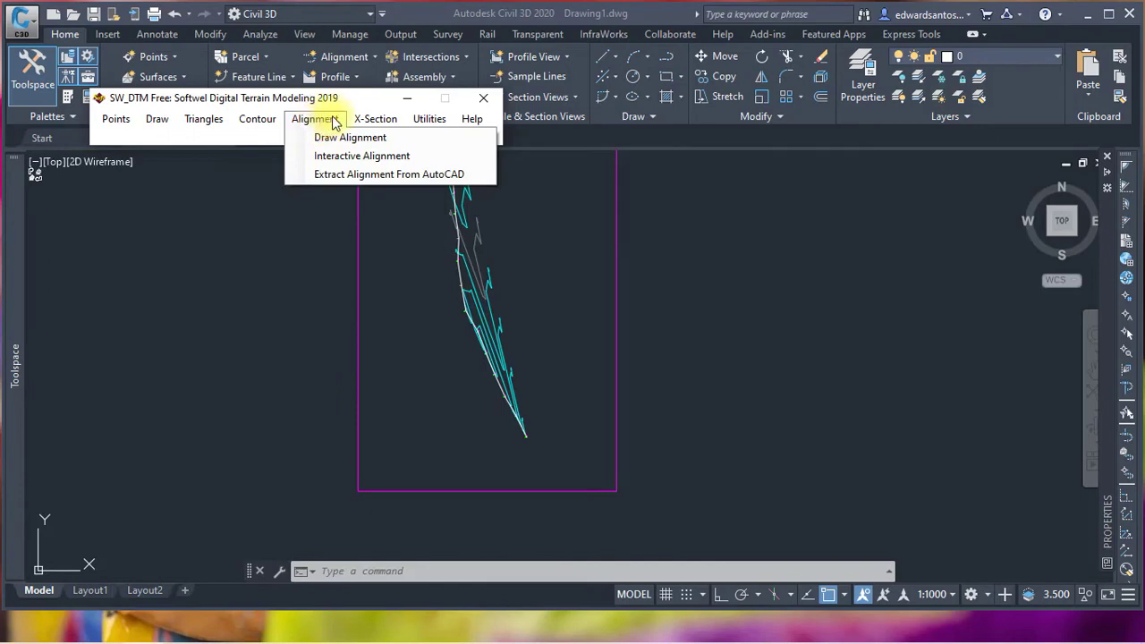
{"action": "mouse_move", "coordinate": [365, 123]}
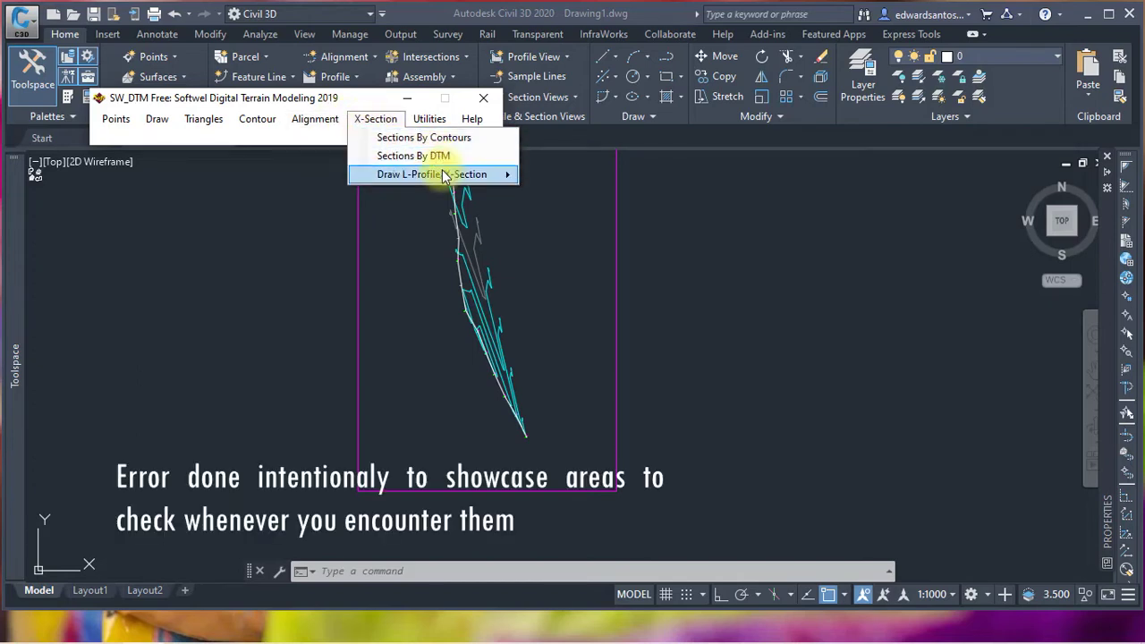
{"action": "mouse_move", "coordinate": [445, 176]}
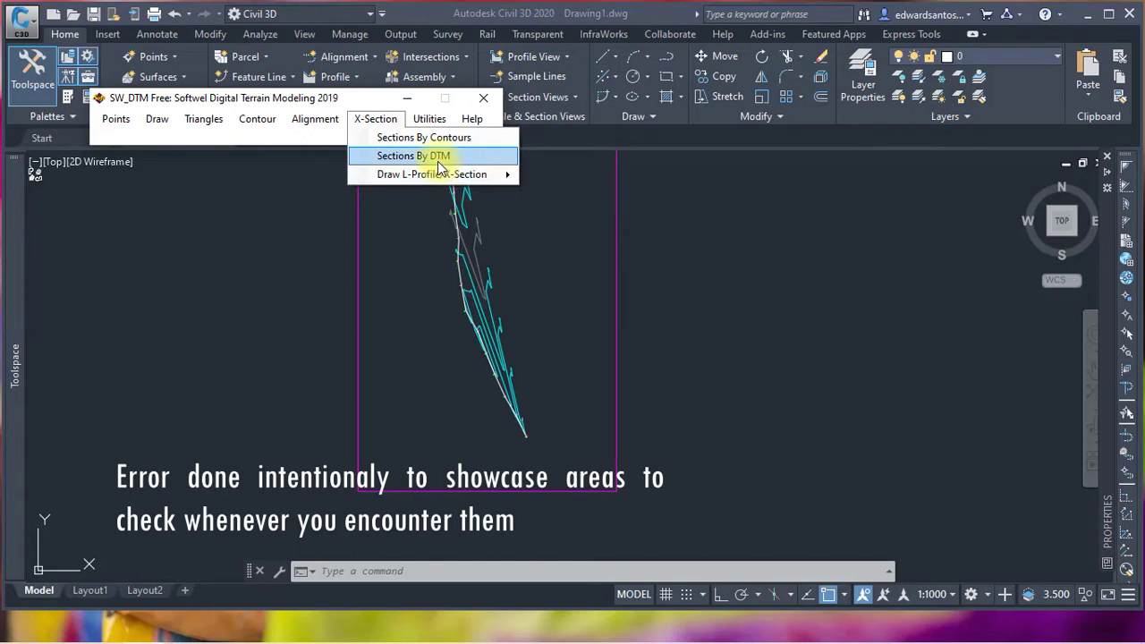
- Set up sections by DTM with all layers for remarks, L-Profile and X-Section mode, interval 10 and Write Chainage, and proceed to file naming
{"action": "left_click", "coordinate": [308, 120]}
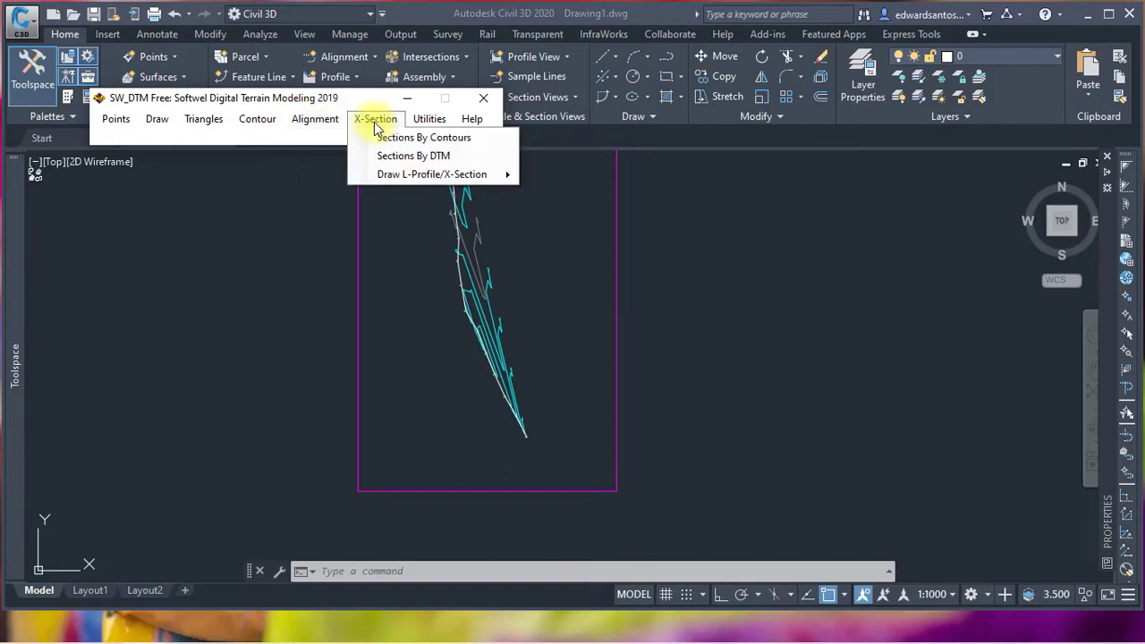
{"action": "left_click", "coordinate": [391, 158]}
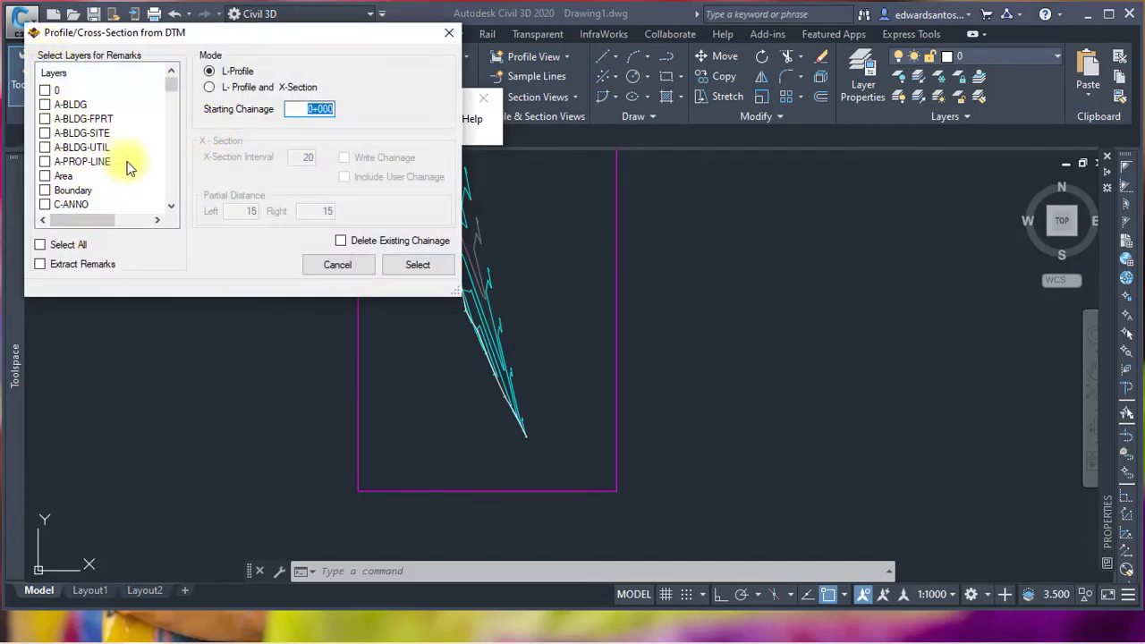
{"action": "scroll", "coordinate": [80, 156], "scroll_direction": "down", "scroll_amount": 3}
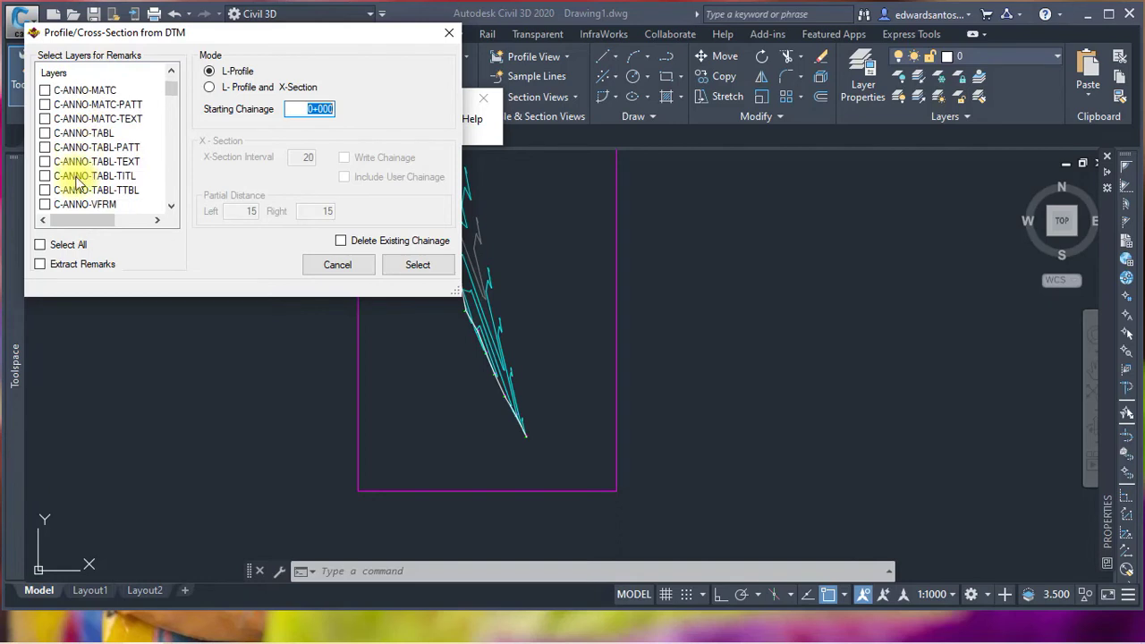
{"action": "left_click", "coordinate": [38, 246]}
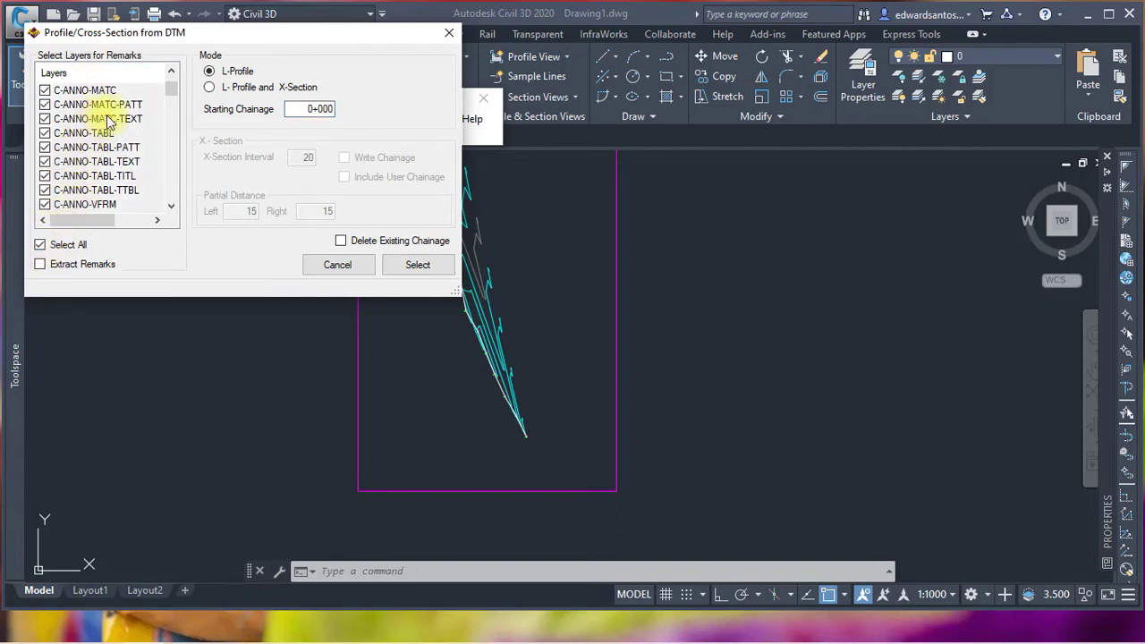
{"action": "left_click", "coordinate": [211, 88]}
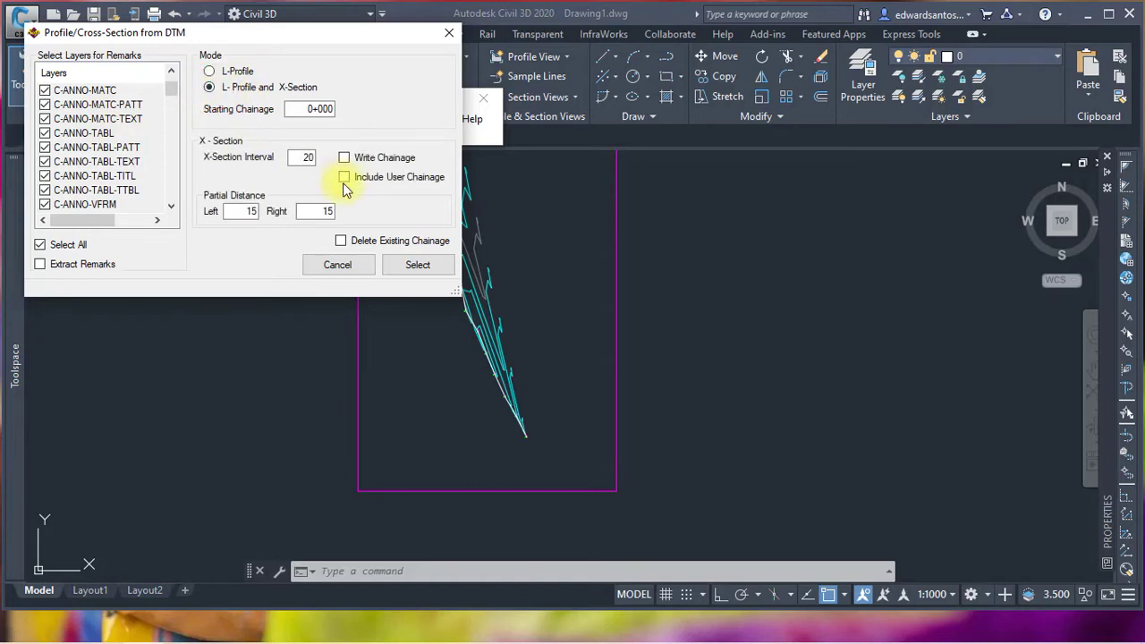
{"action": "left_click", "coordinate": [343, 158]}
{"action": "double_click", "coordinate": [304, 158]}
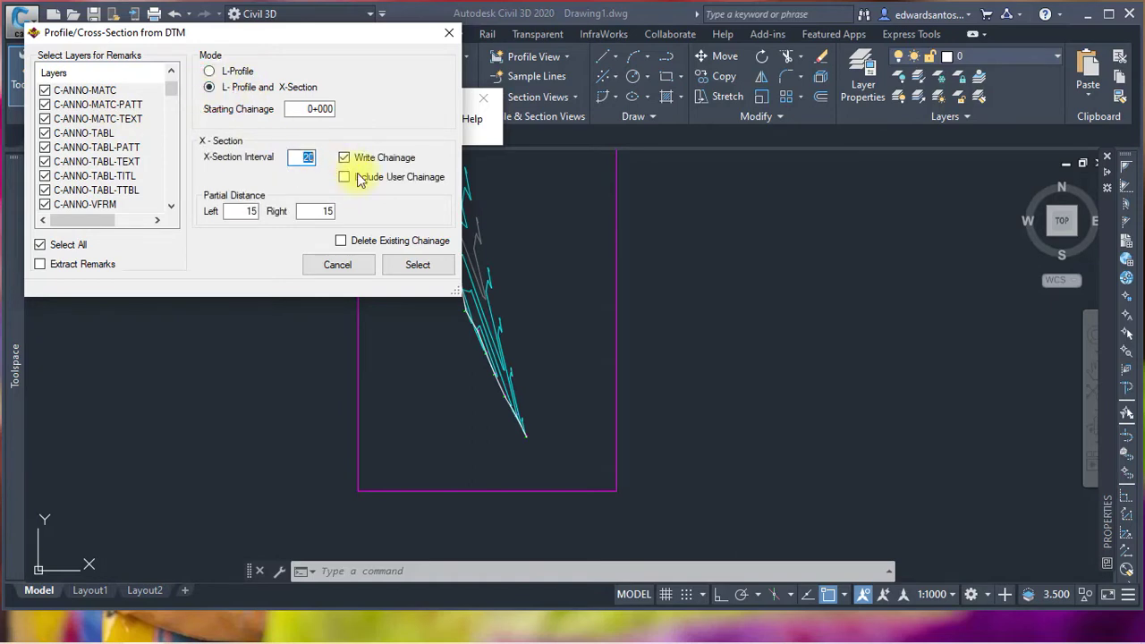
{"action": "type", "text": "10"}
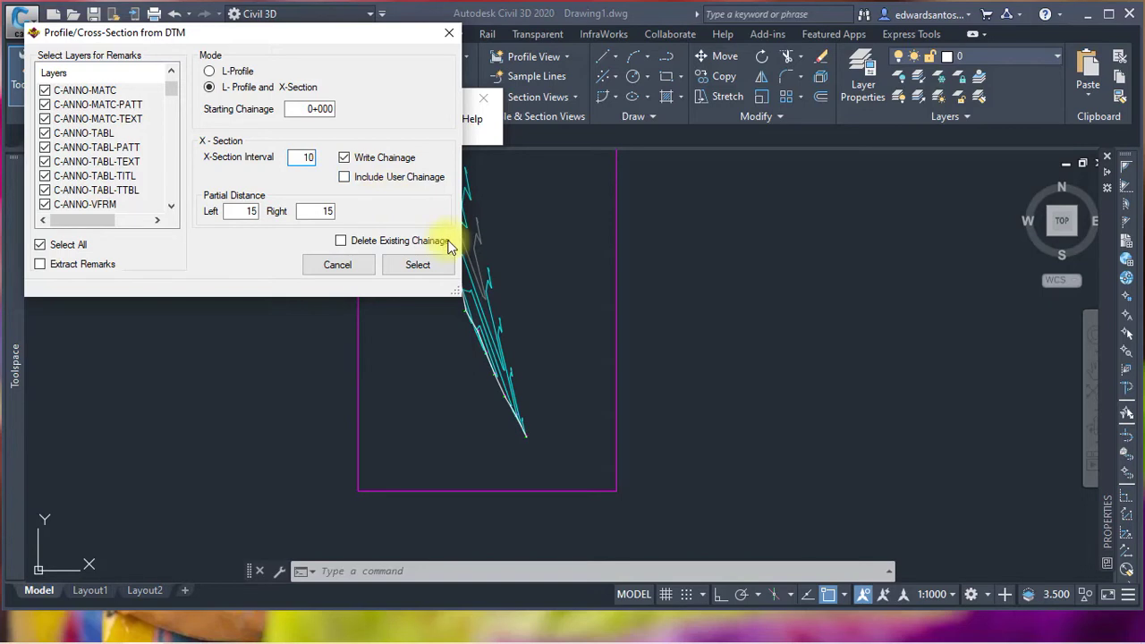
{"action": "left_click", "coordinate": [420, 266]}
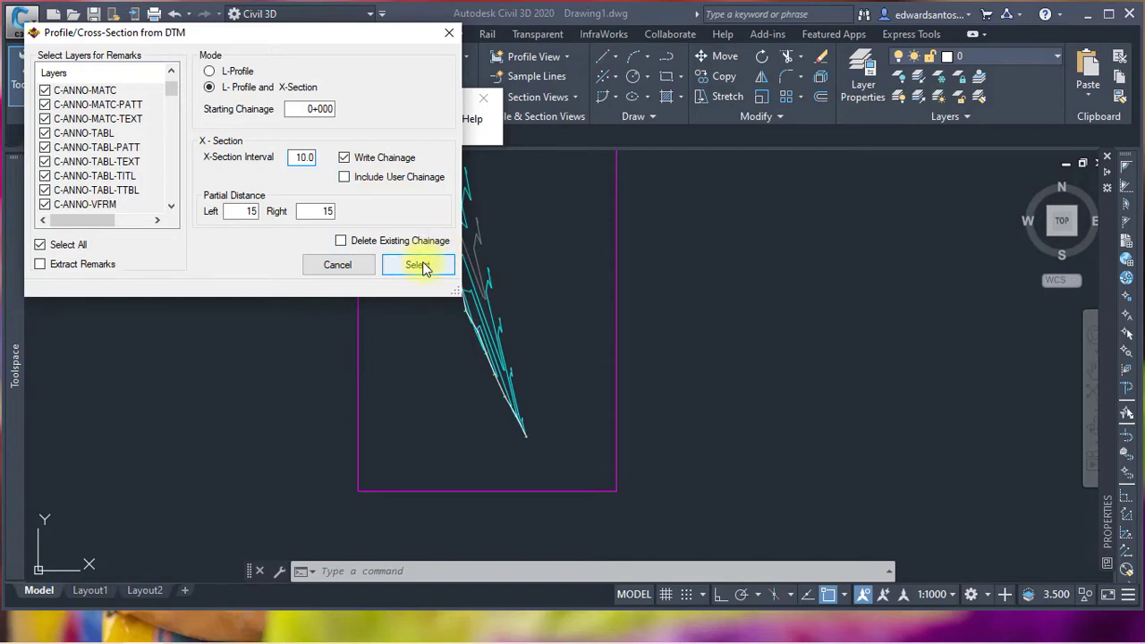
- Look for CSV files in the Youtube folder again, and cancel both the file naming and the section setup
{"action": "left_click", "coordinate": [470, 323]}
{"action": "double_click", "coordinate": [238, 202]}
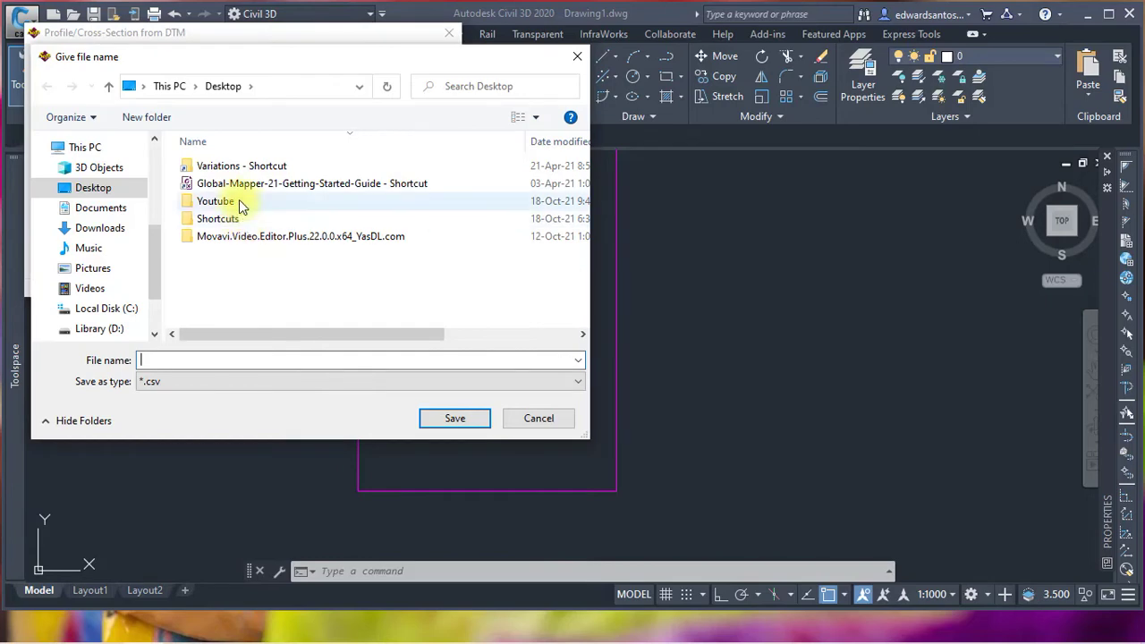
{"action": "left_click", "coordinate": [51, 90]}
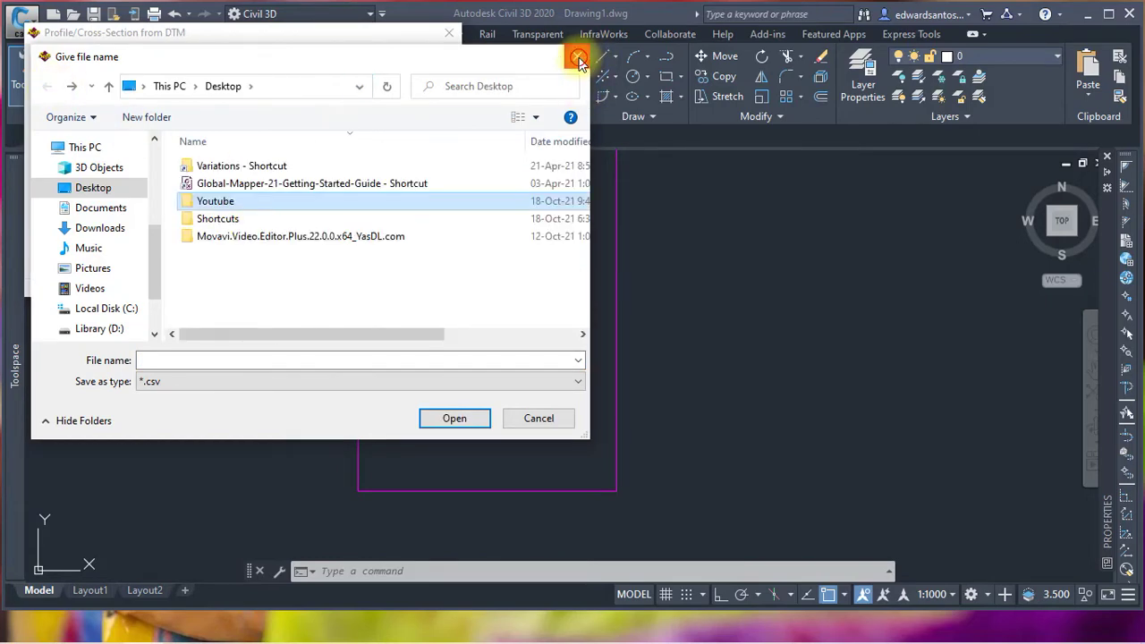
{"action": "left_click", "coordinate": [578, 59]}
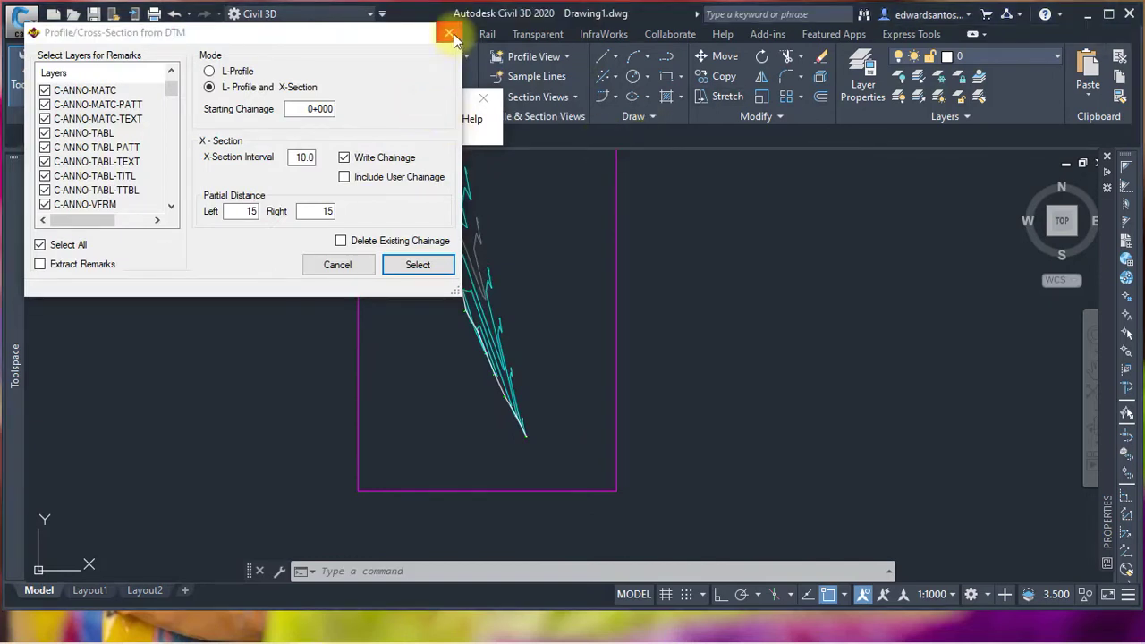
{"action": "left_click", "coordinate": [337, 264]}
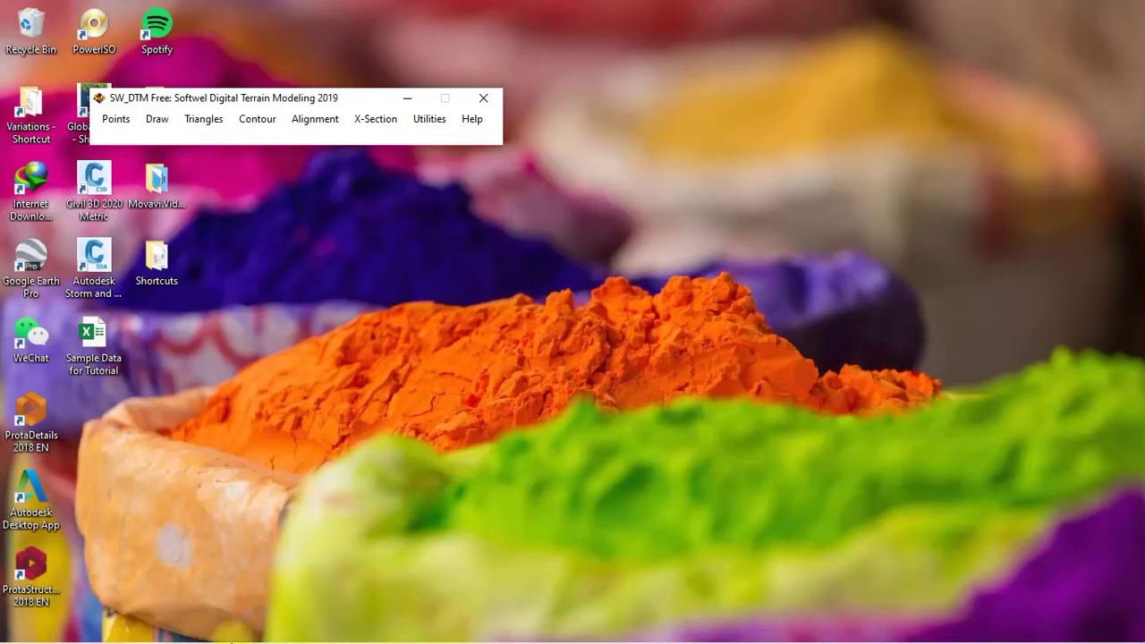
- Switch to Excel and save the Sample Data for Tutorial workbook to the Desktop in CSV (Comma delimited) format
{"action": "left_click", "coordinate": [260, 629]}
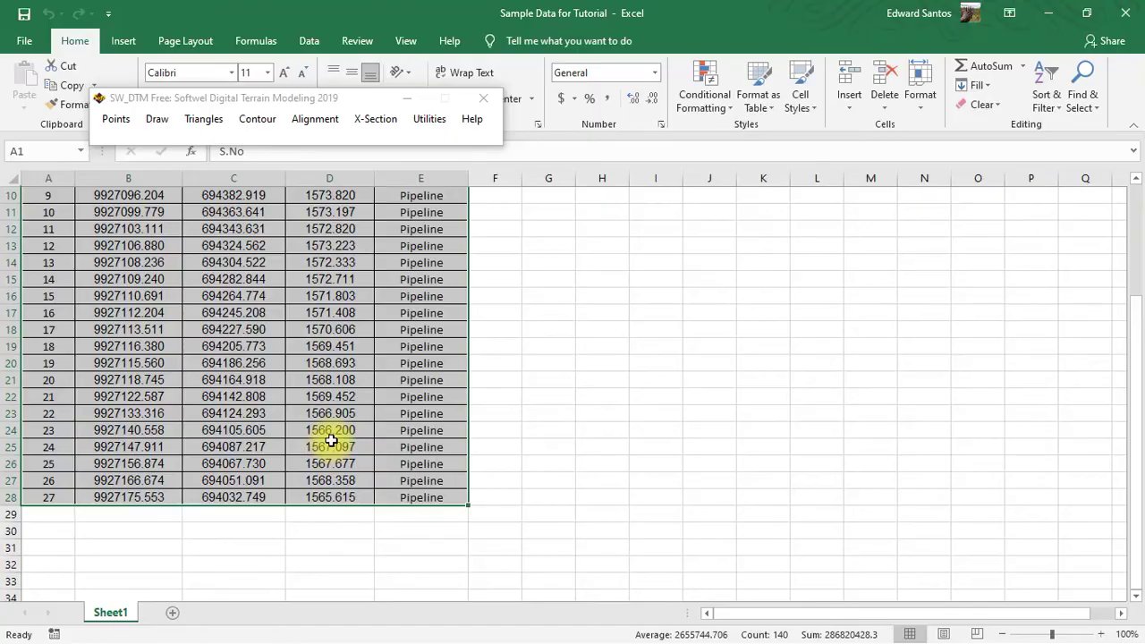
{"action": "scroll", "coordinate": [333, 407], "scroll_direction": "up", "scroll_amount": 3}
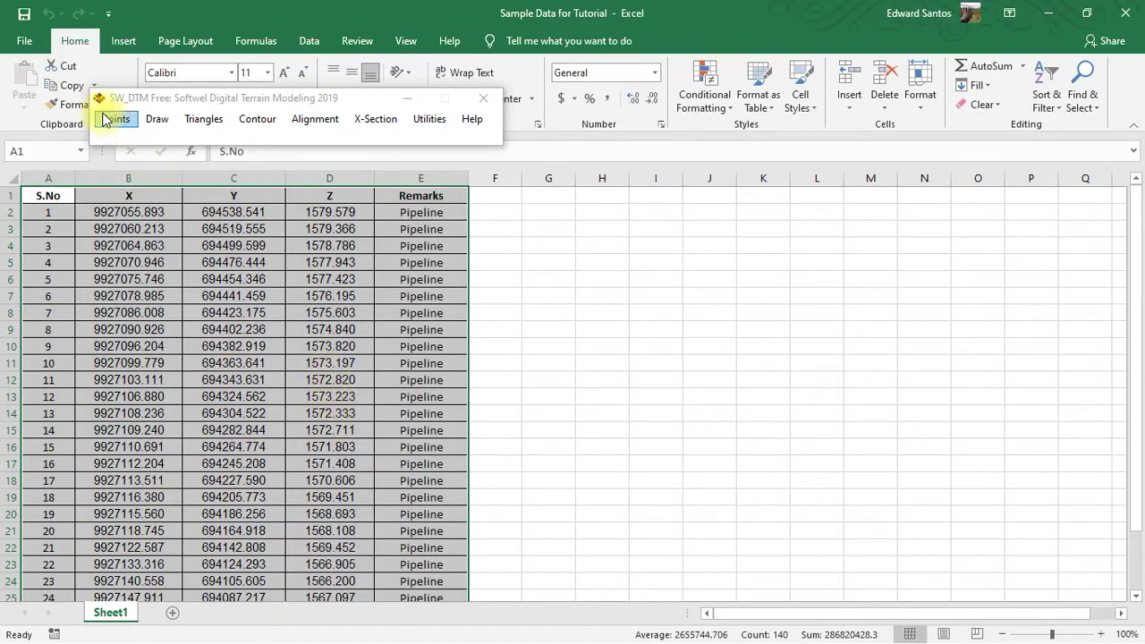
{"action": "left_click", "coordinate": [25, 41]}
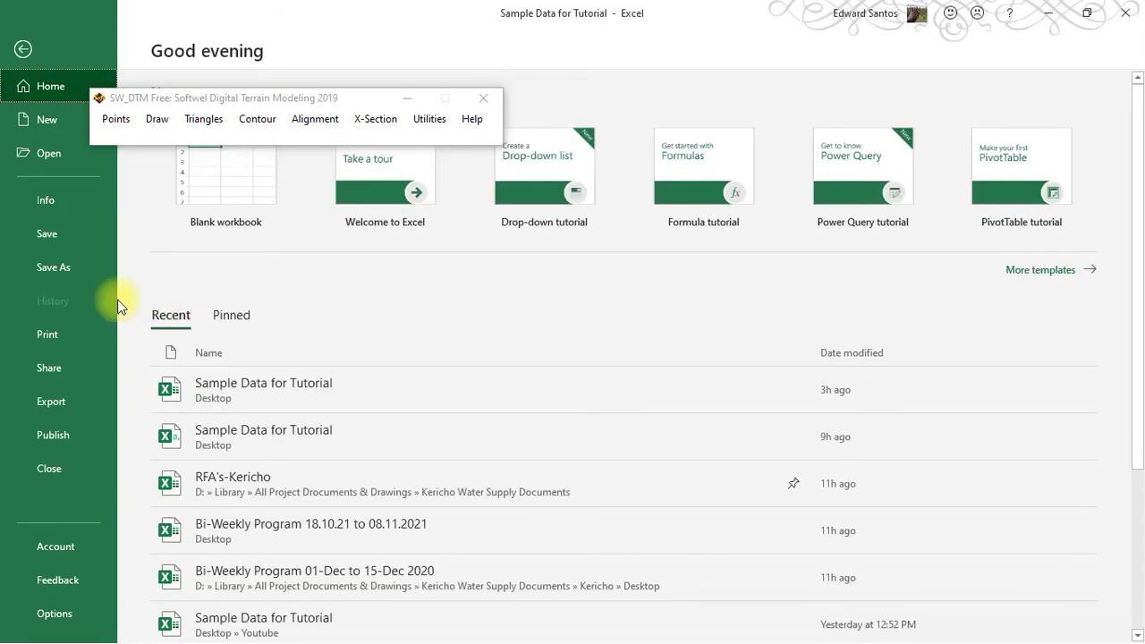
{"action": "left_click", "coordinate": [62, 266]}
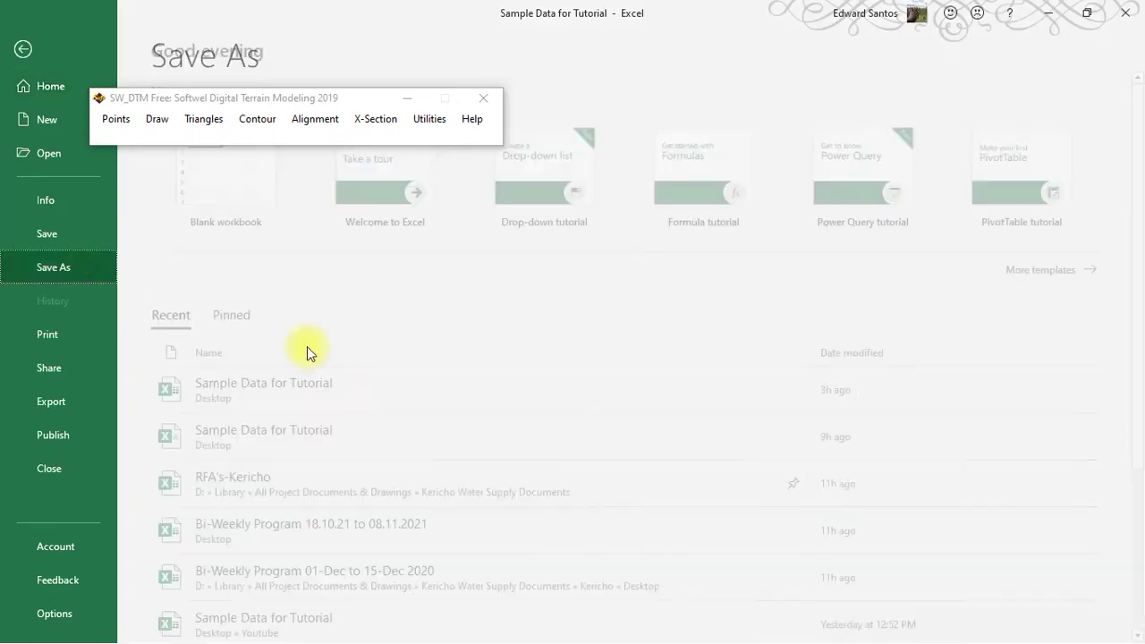
{"action": "left_click", "coordinate": [252, 402]}
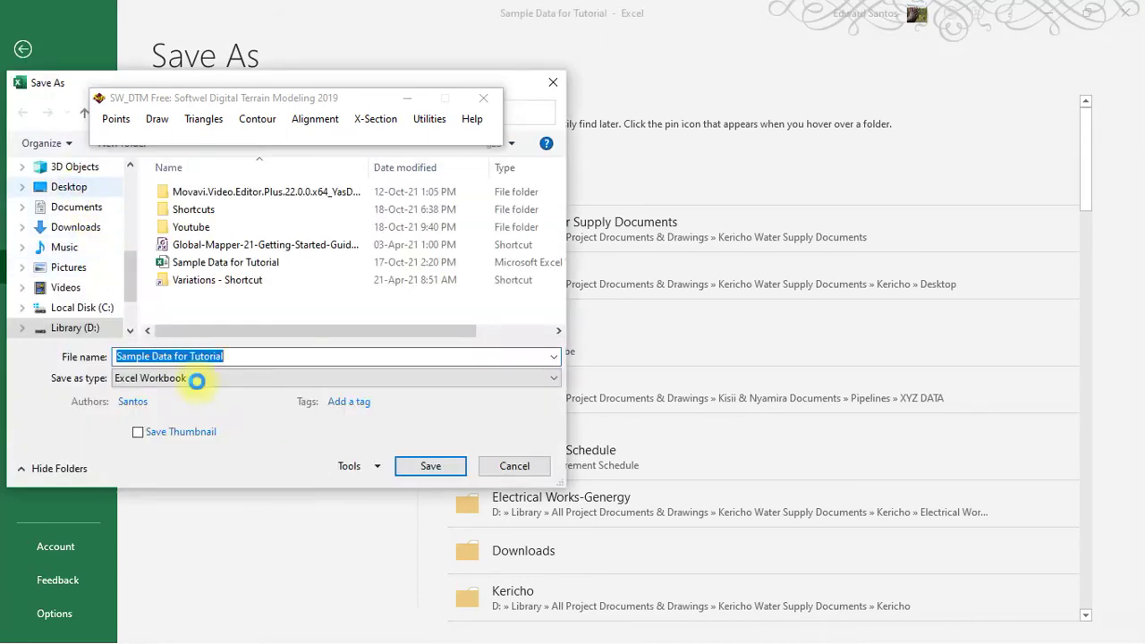
{"action": "left_click", "coordinate": [189, 376]}
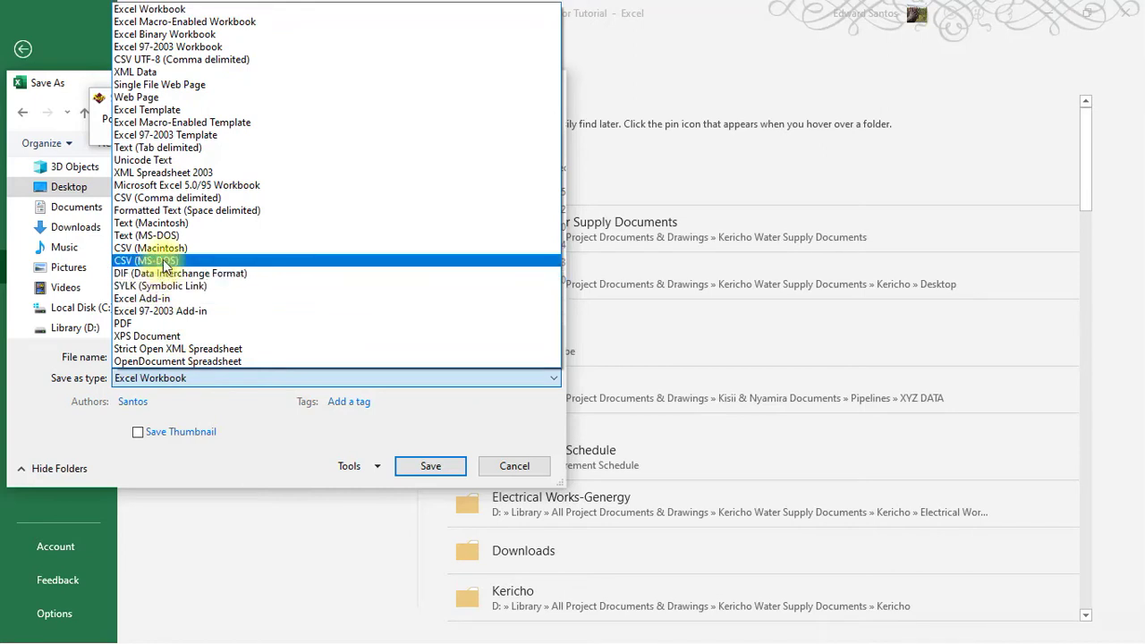
{"action": "left_click", "coordinate": [169, 198]}
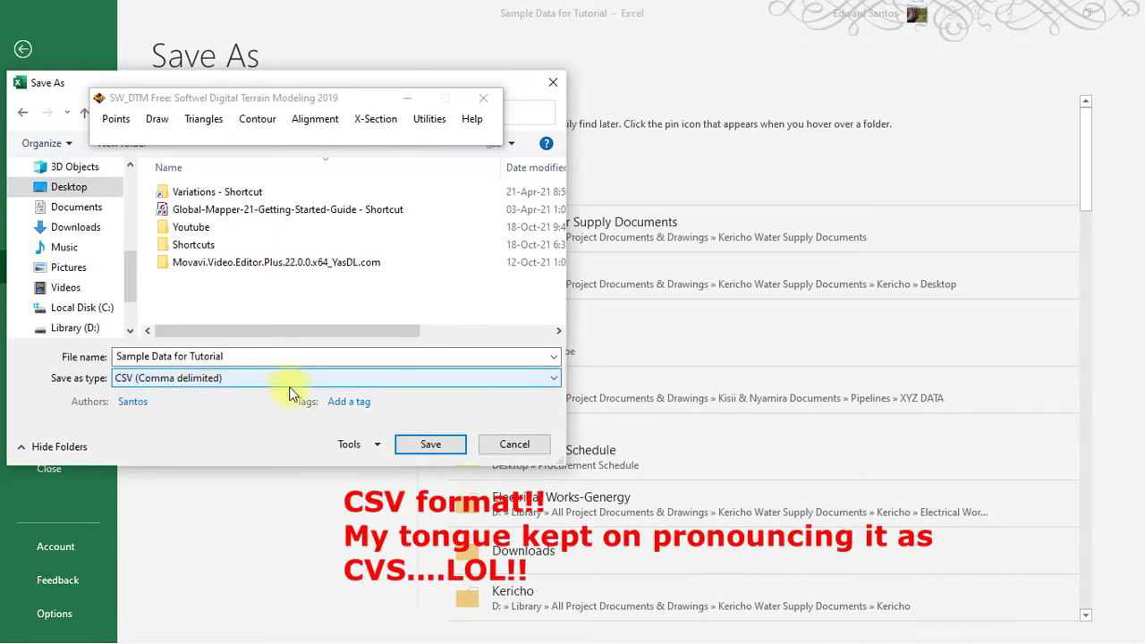
{"action": "left_click", "coordinate": [429, 447]}
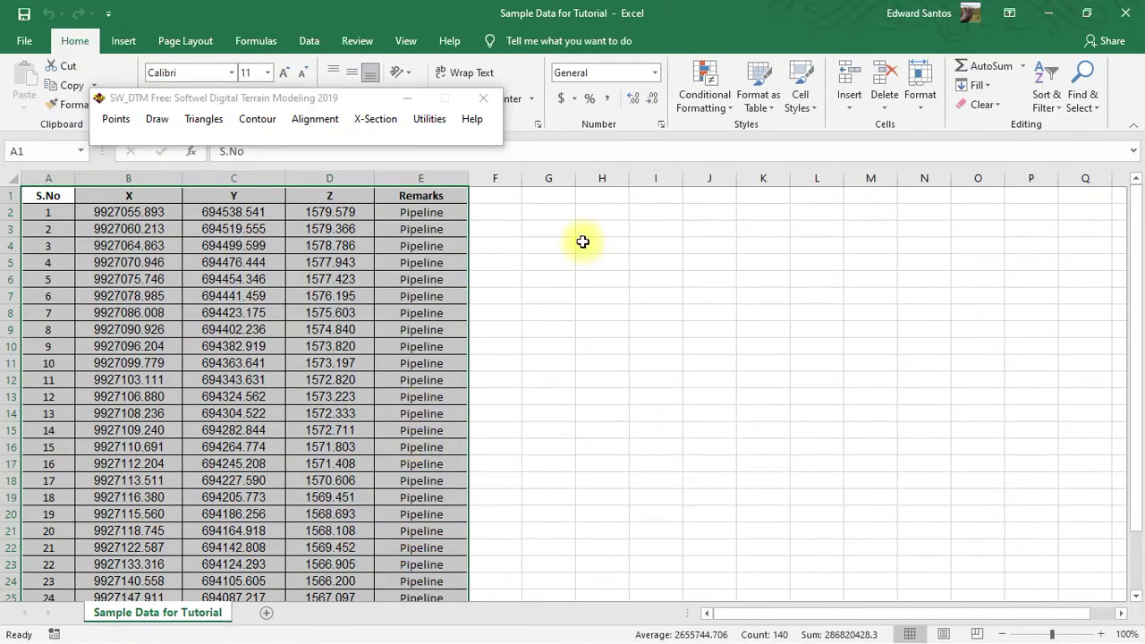
- Switch to Civil 3D and set up sections by DTM with all layers for remarks, L-Profile and X-Section mode, interval 10 and Write Chainage
{"action": "left_click", "coordinate": [1048, 12]}
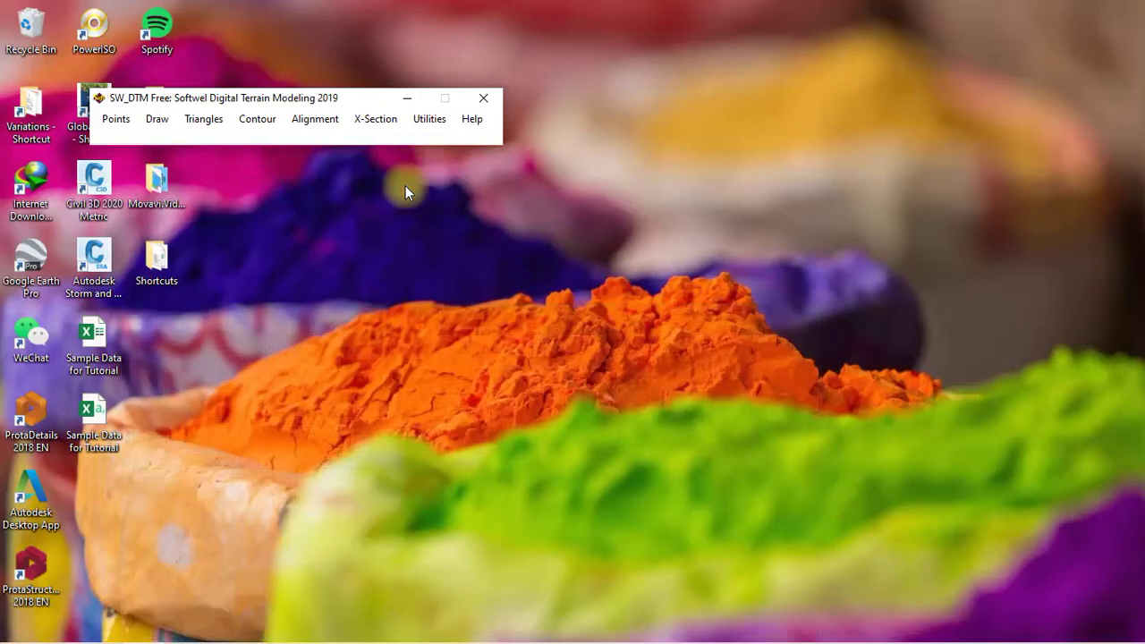
{"action": "left_click", "coordinate": [305, 630]}
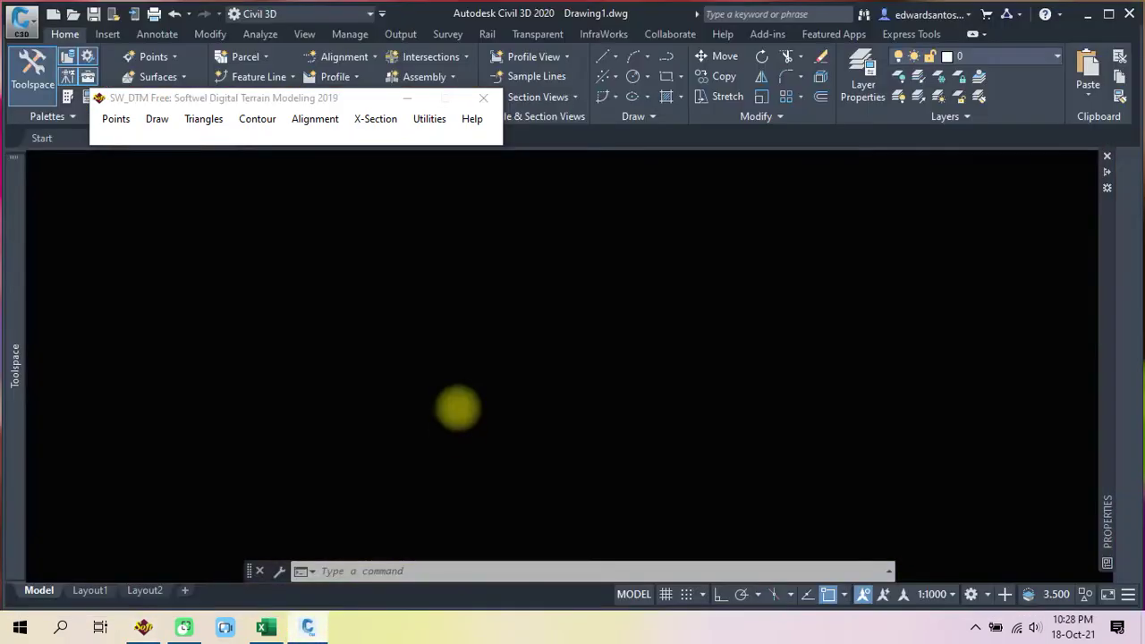
{"action": "left_click", "coordinate": [355, 123]}
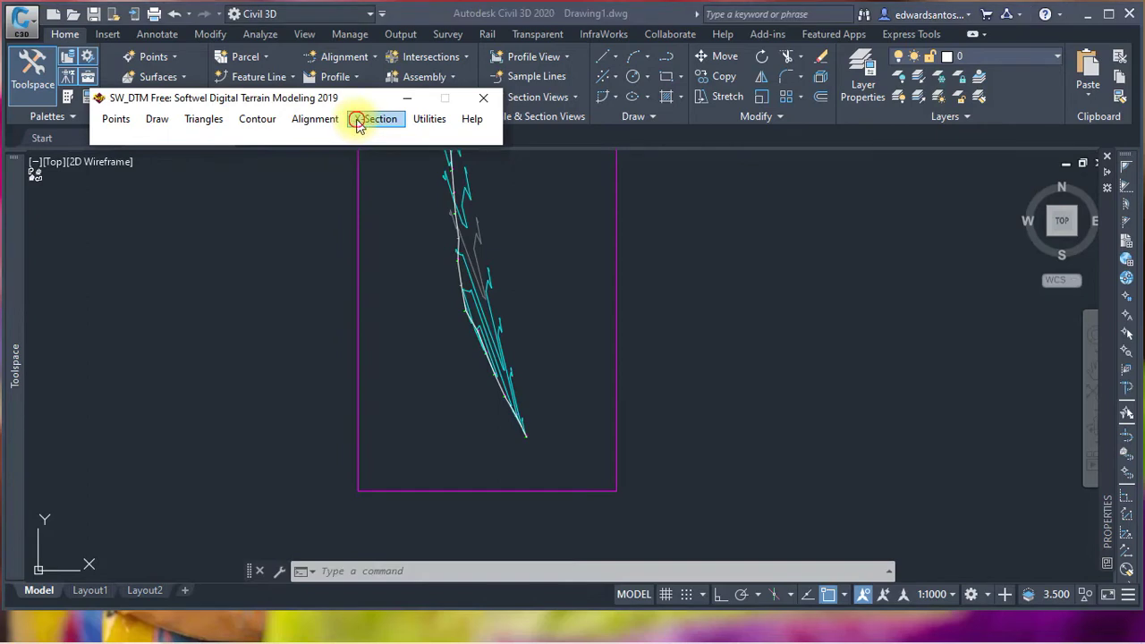
{"action": "left_click", "coordinate": [357, 123]}
{"action": "left_click", "coordinate": [398, 154]}
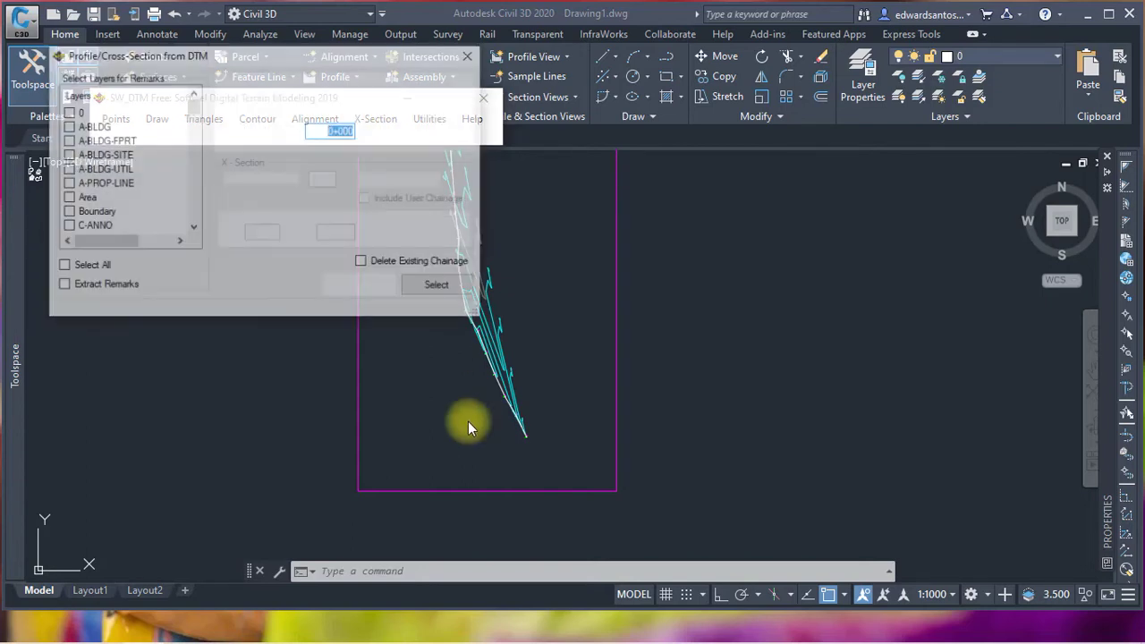
{"action": "left_click", "coordinate": [63, 267]}
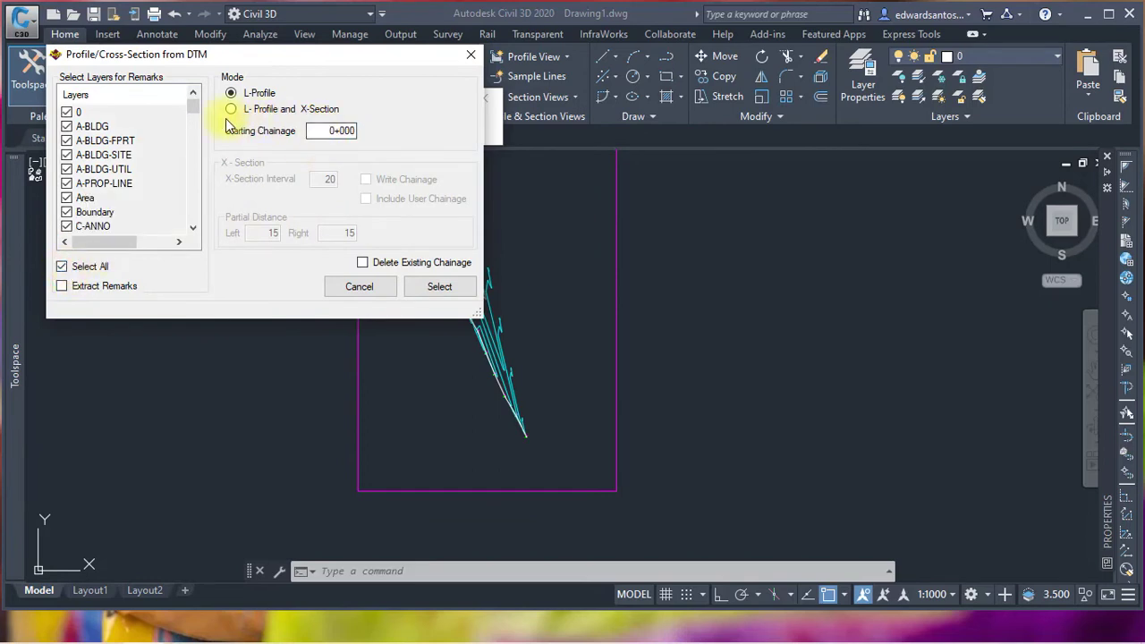
{"action": "left_click", "coordinate": [233, 109]}
{"action": "double_click", "coordinate": [327, 178]}
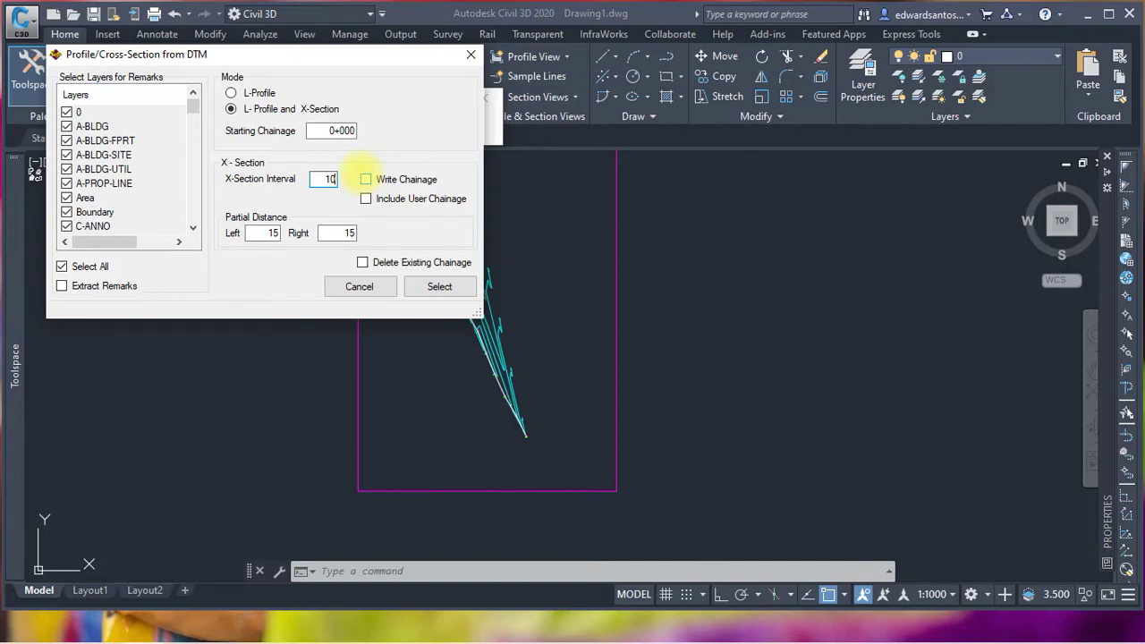
{"action": "left_click", "coordinate": [367, 179]}
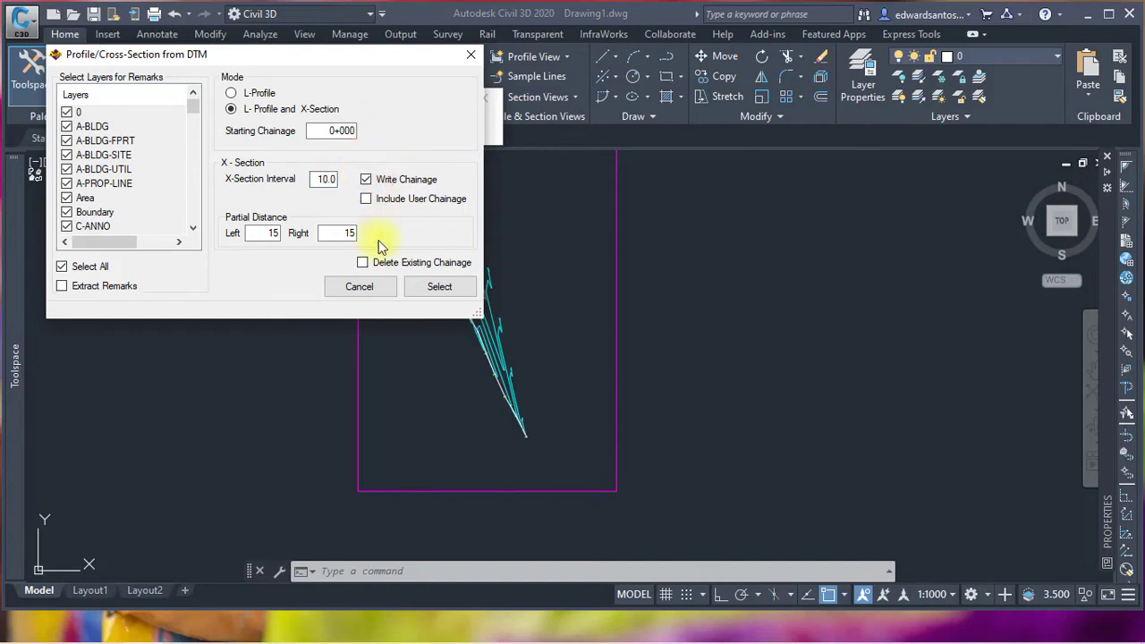
- Save the section output over Sample Data for Tutorial.csv on the Desktop, agreeing to overwrite the file
{"action": "left_click", "coordinate": [441, 288]}
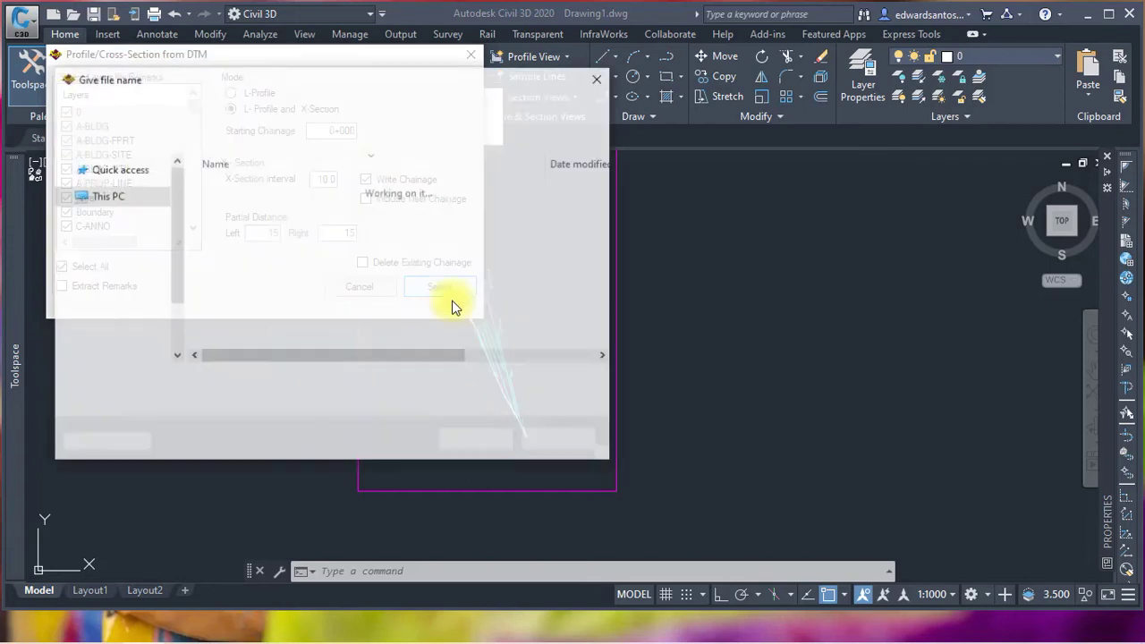
{"action": "left_click", "coordinate": [268, 208]}
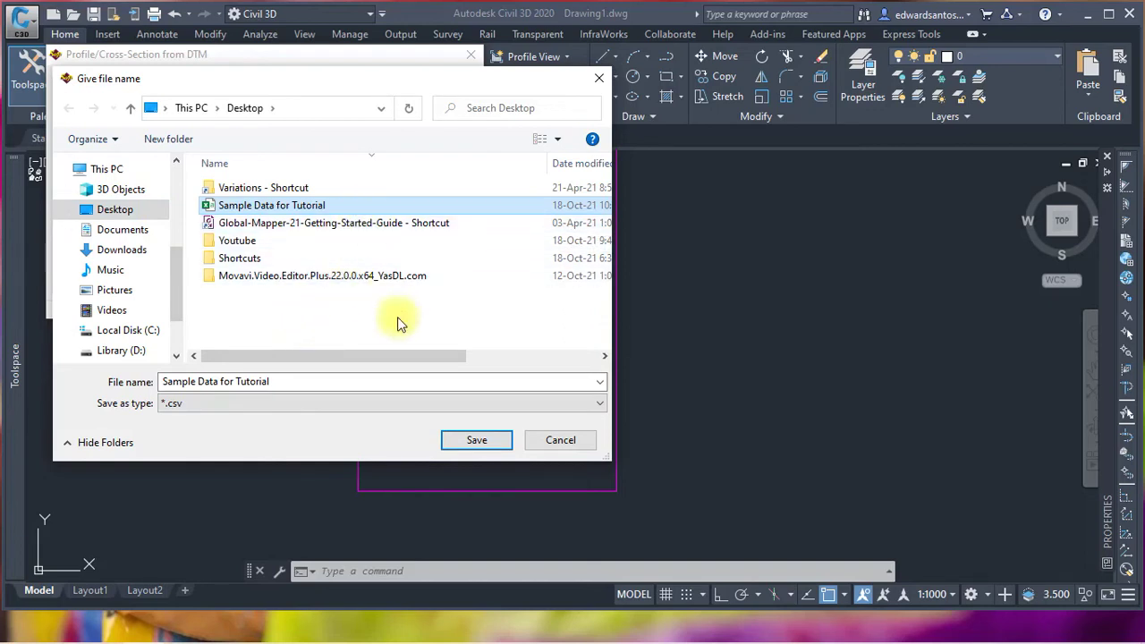
{"action": "left_click", "coordinate": [477, 440]}
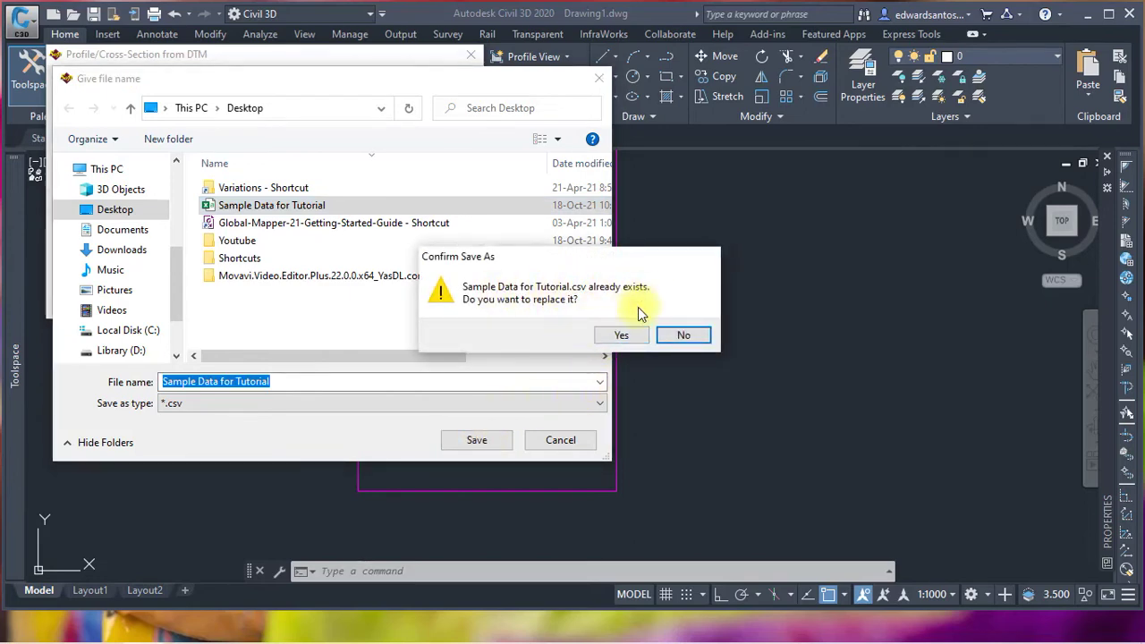
{"action": "left_click", "coordinate": [621, 334]}
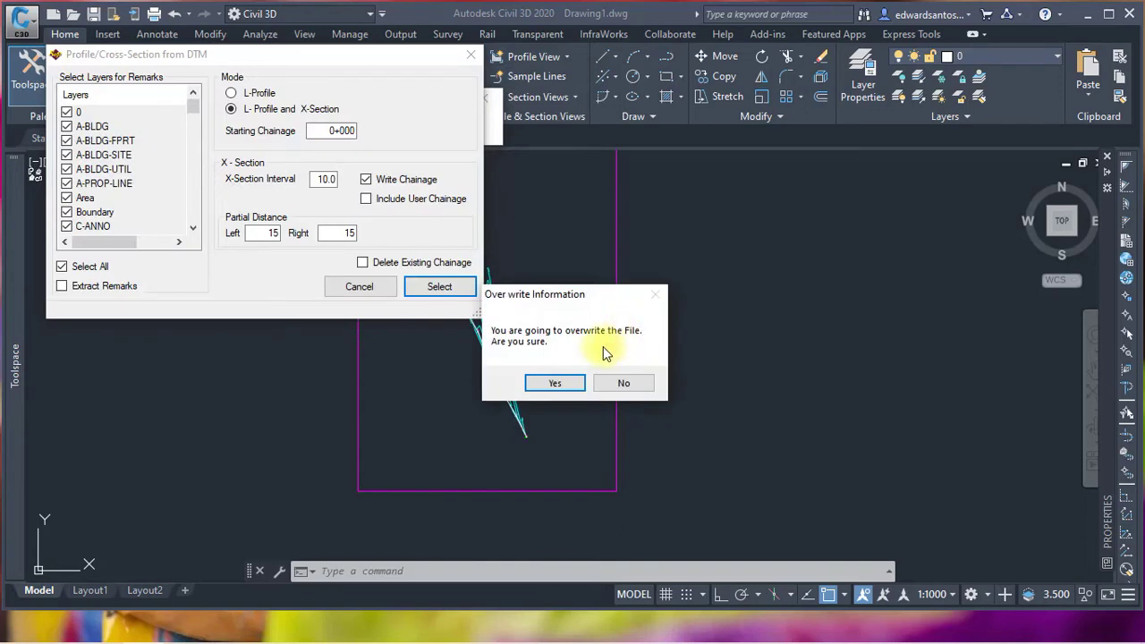
{"action": "left_click", "coordinate": [555, 383]}
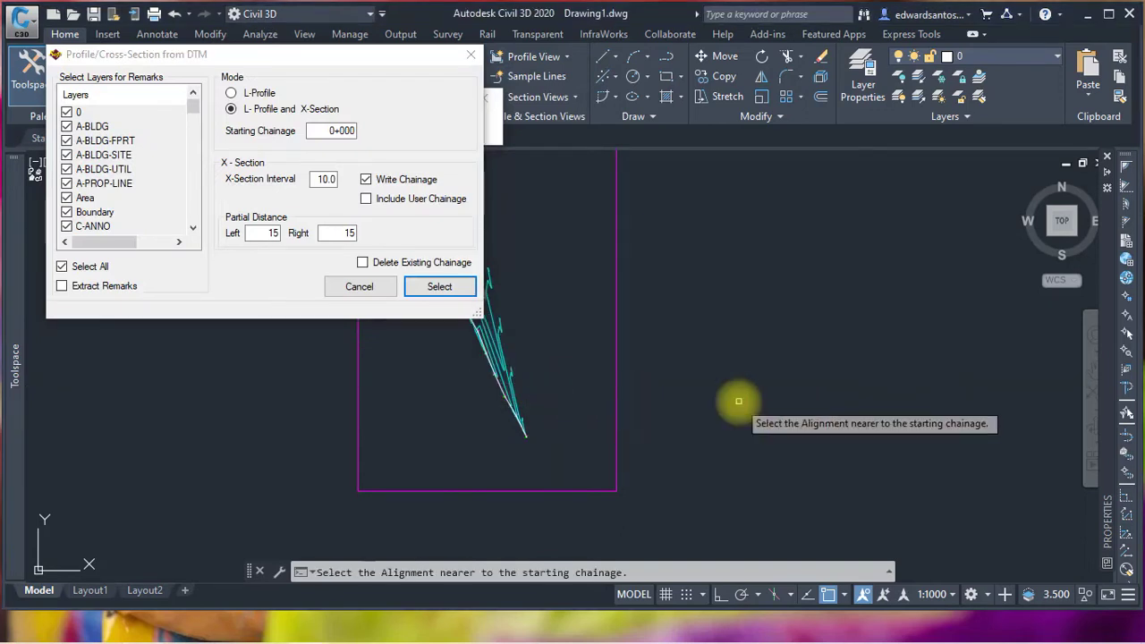
- Pick the alignment near its starting chainage at pipeline point 1 to generate the cross-sections
{"action": "scroll", "coordinate": [677, 358], "scroll_direction": "up", "scroll_amount": 5}
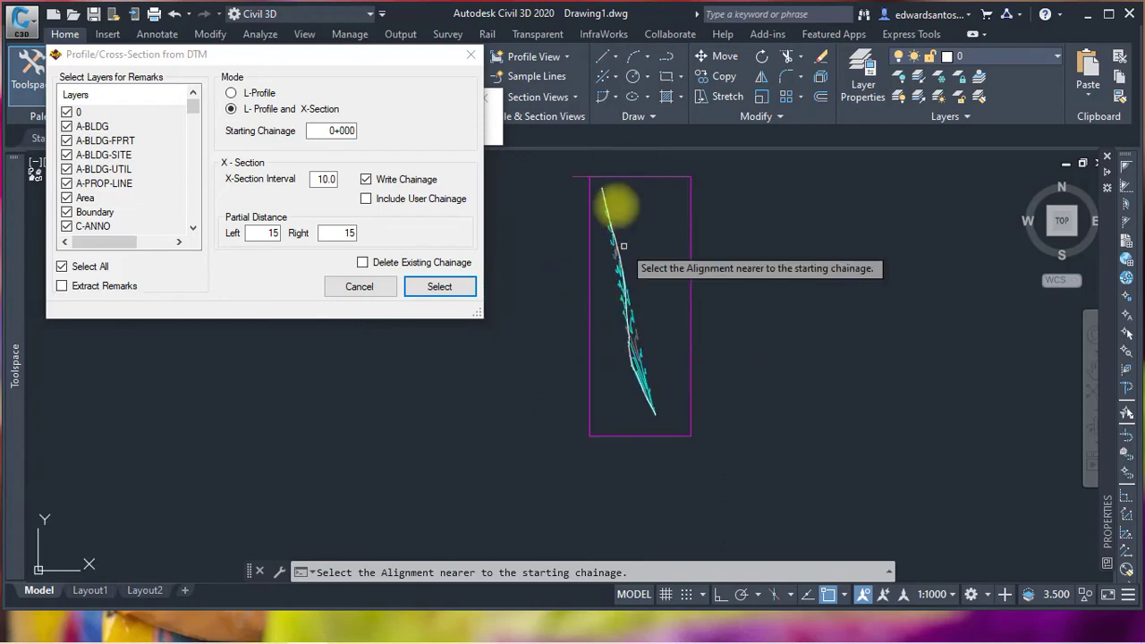
{"action": "scroll", "coordinate": [601, 185], "scroll_direction": "up", "scroll_amount": 5}
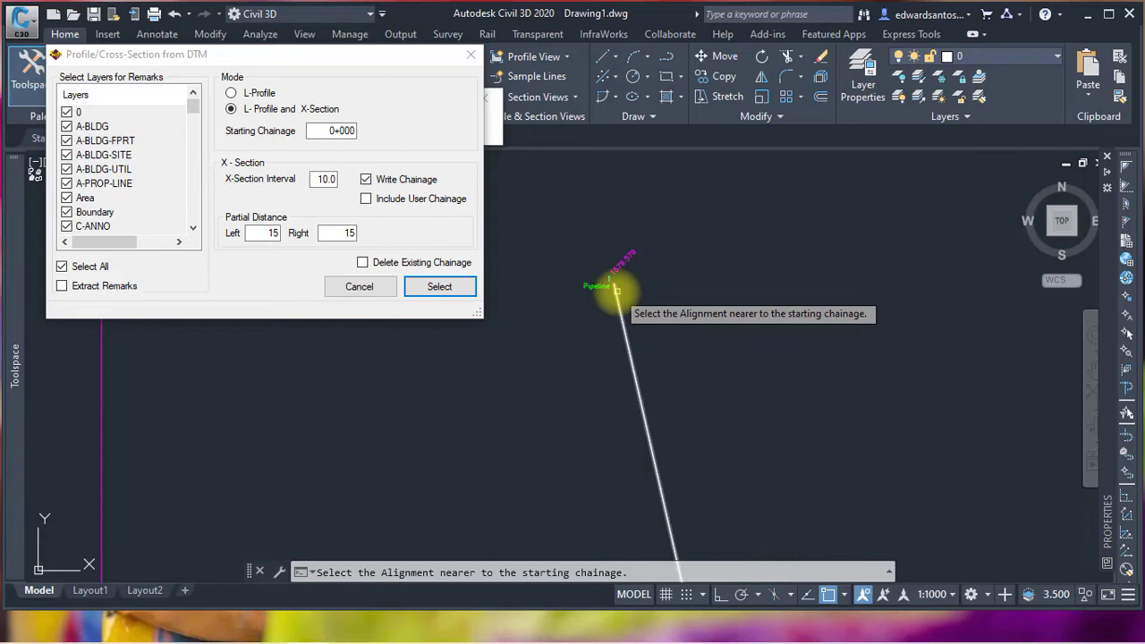
{"action": "left_click", "coordinate": [616, 288]}
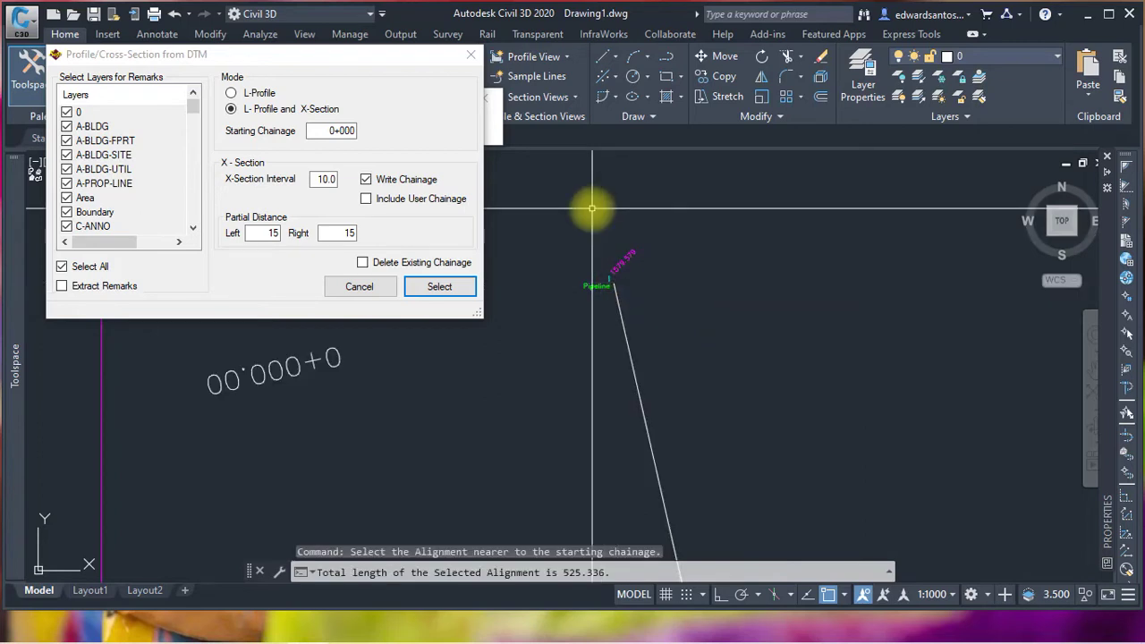
- Examine the cross-section lines and chainage labels along the alignment from its start to its far end
{"action": "scroll", "coordinate": [592, 209], "scroll_direction": "down", "scroll_amount": 4}
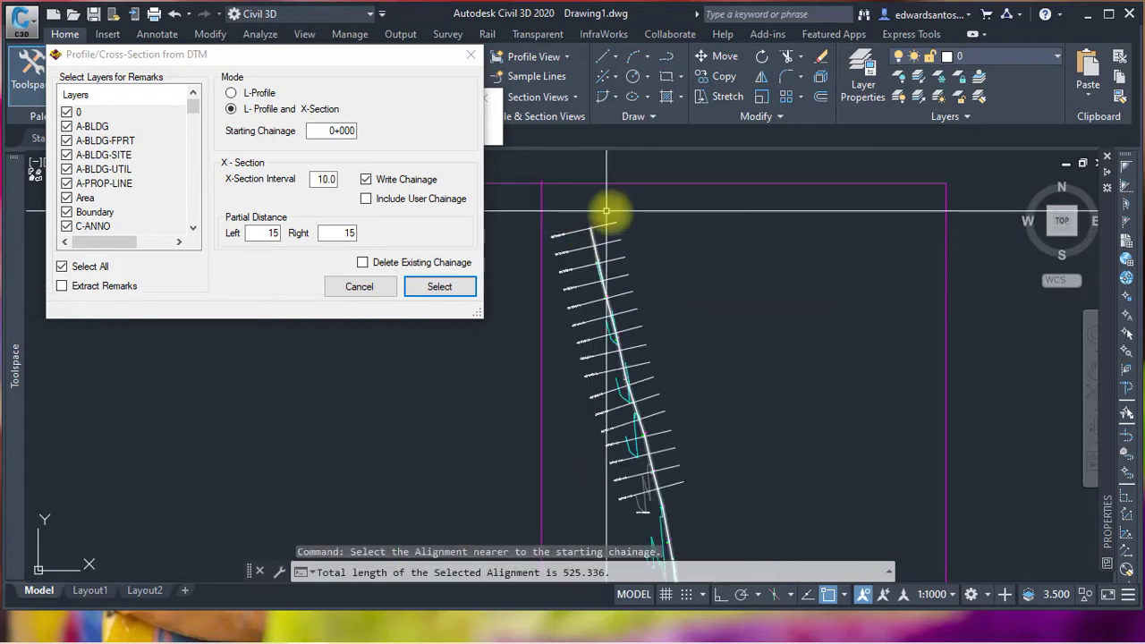
{"action": "scroll", "coordinate": [644, 260], "scroll_direction": "down", "scroll_amount": 3}
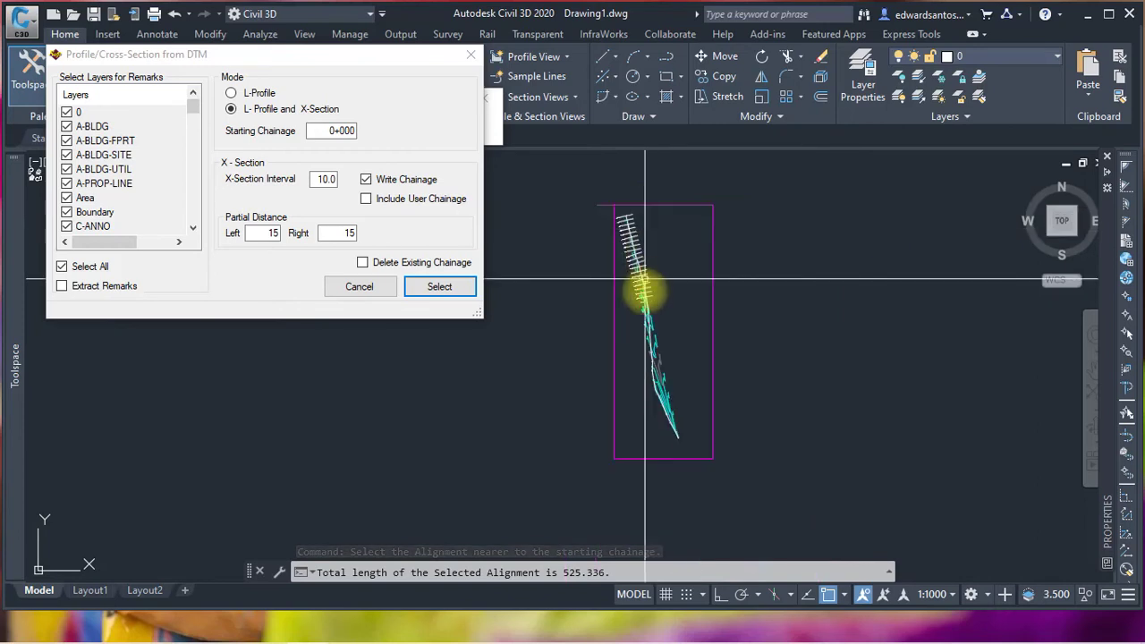
{"action": "scroll", "coordinate": [644, 280], "scroll_direction": "up", "scroll_amount": 4}
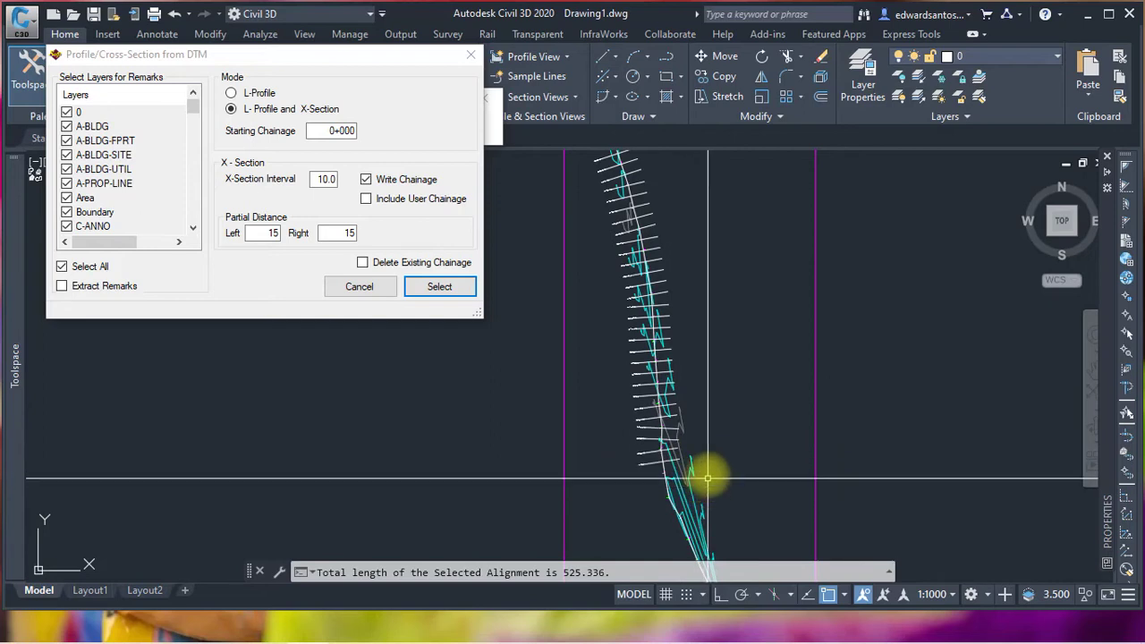
{"action": "scroll", "coordinate": [689, 291], "scroll_direction": "down", "scroll_amount": 2}
{"action": "scroll", "coordinate": [708, 502], "scroll_direction": "up", "scroll_amount": 4}
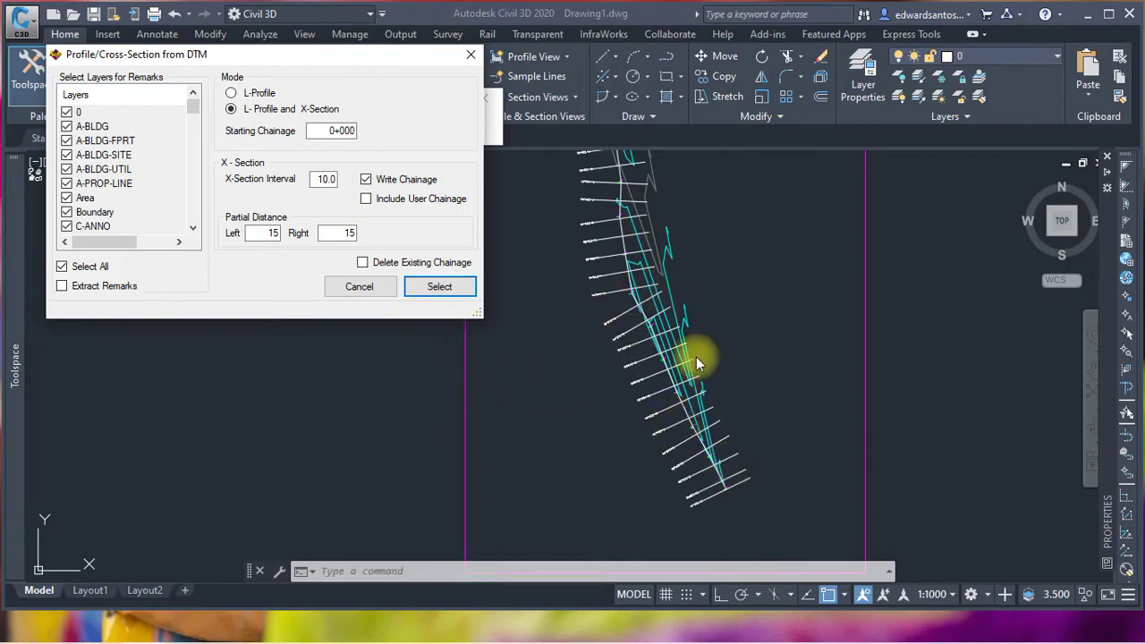
{"action": "scroll", "coordinate": [671, 344], "scroll_direction": "down", "scroll_amount": 2}
{"action": "scroll", "coordinate": [680, 404], "scroll_direction": "up", "scroll_amount": 3}
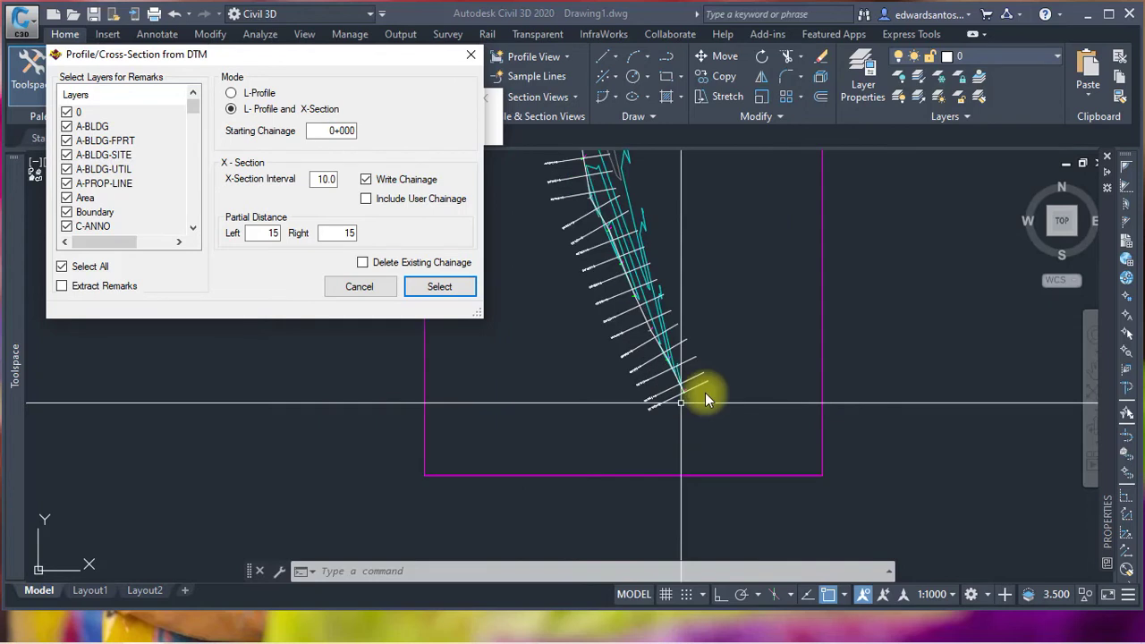
{"action": "left_click", "coordinate": [746, 356]}
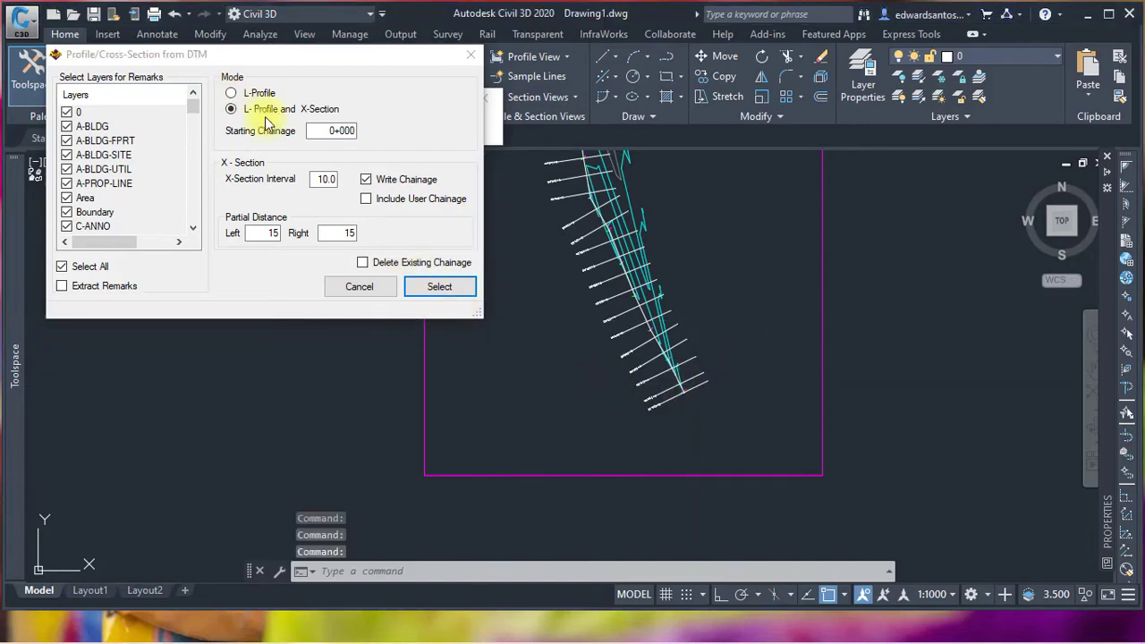
{"action": "scroll", "coordinate": [711, 327], "scroll_direction": "down", "scroll_amount": 3}
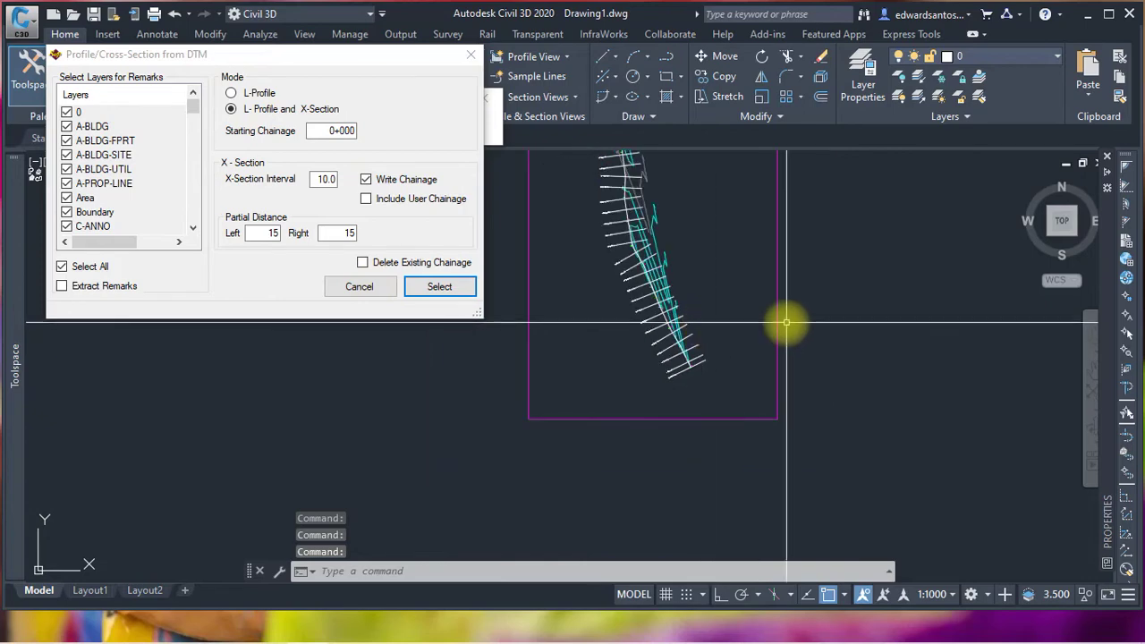
{"action": "scroll", "coordinate": [672, 332], "scroll_direction": "down", "scroll_amount": 2}
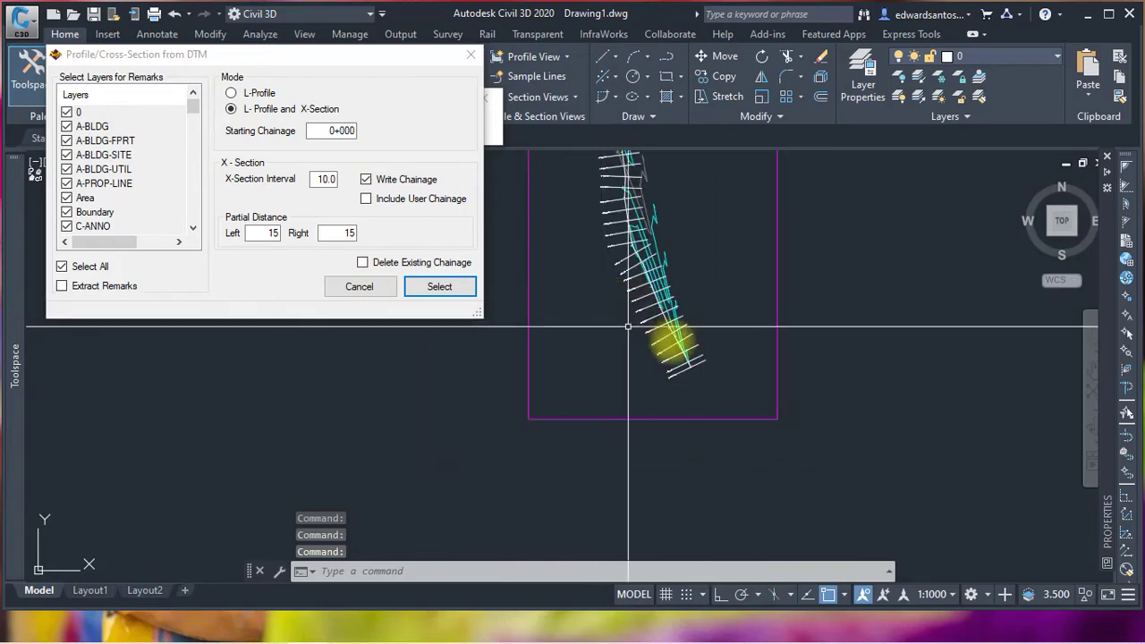
{"action": "scroll", "coordinate": [683, 283], "scroll_direction": "up", "scroll_amount": 2}
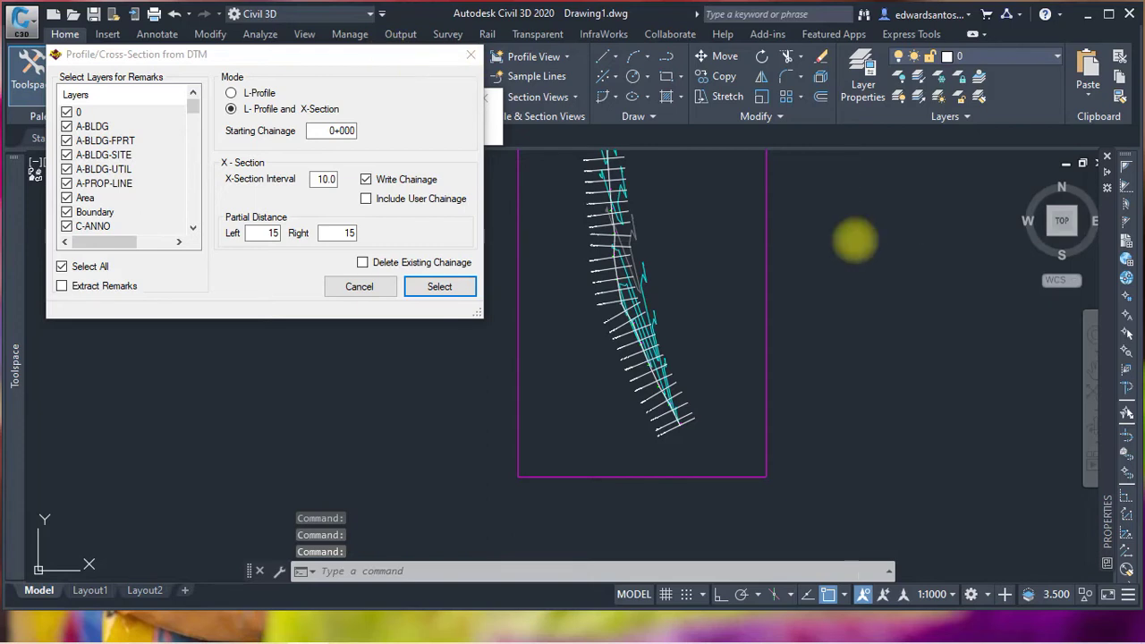
- Try to run the section extraction again with the same settings, and close the section setup
{"action": "right_click", "coordinate": [854, 241]}
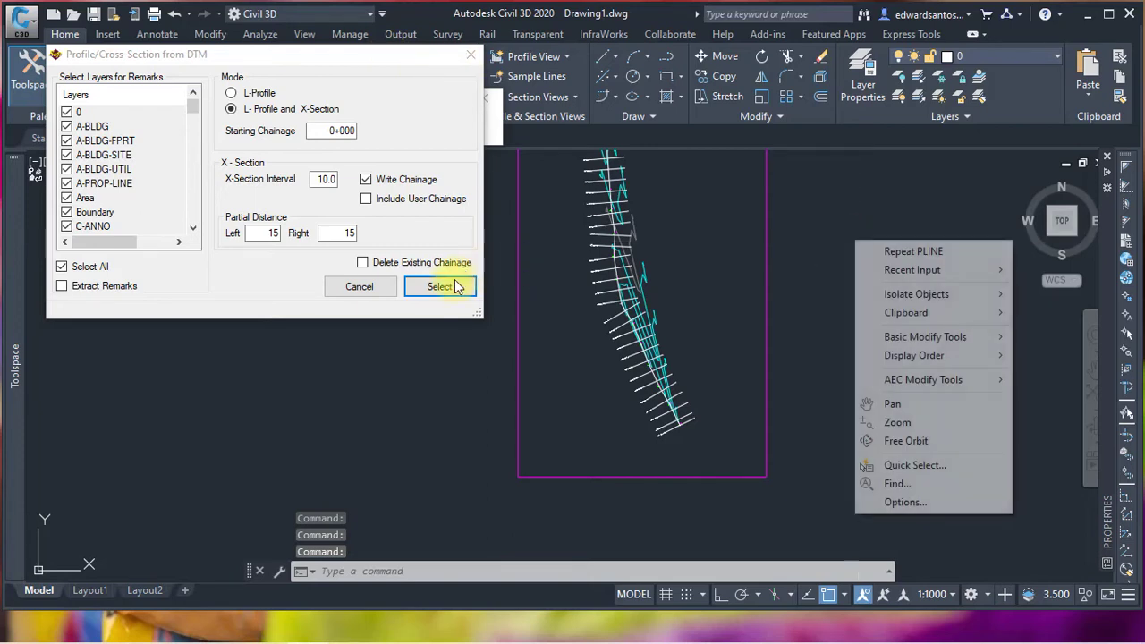
{"action": "left_click", "coordinate": [689, 248]}
{"action": "left_click", "coordinate": [908, 264]}
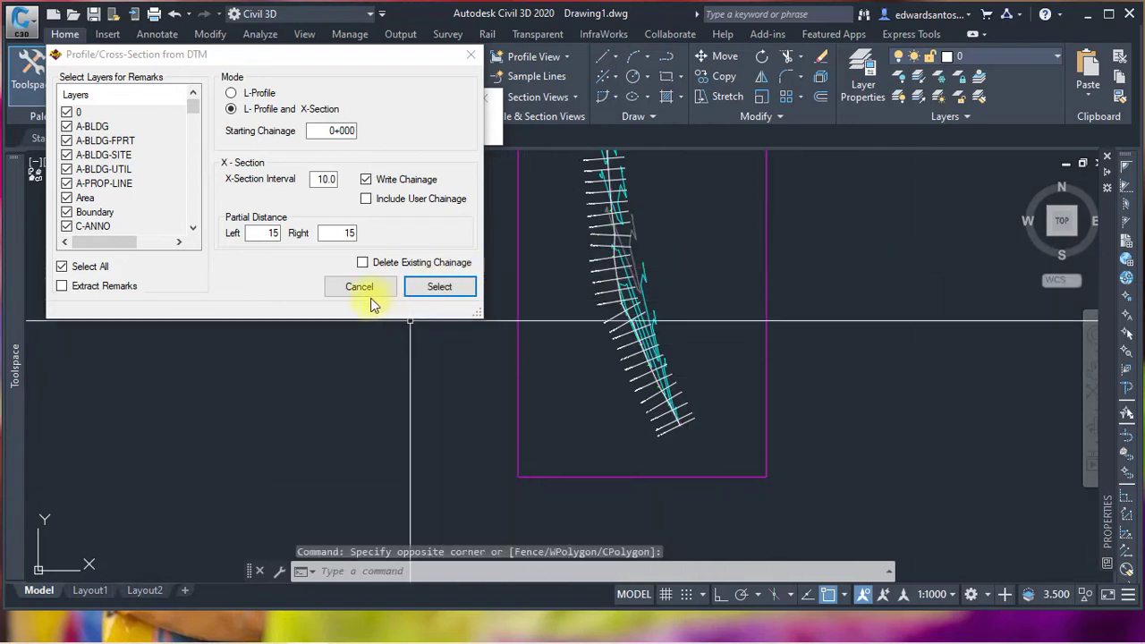
{"action": "left_click", "coordinate": [438, 288]}
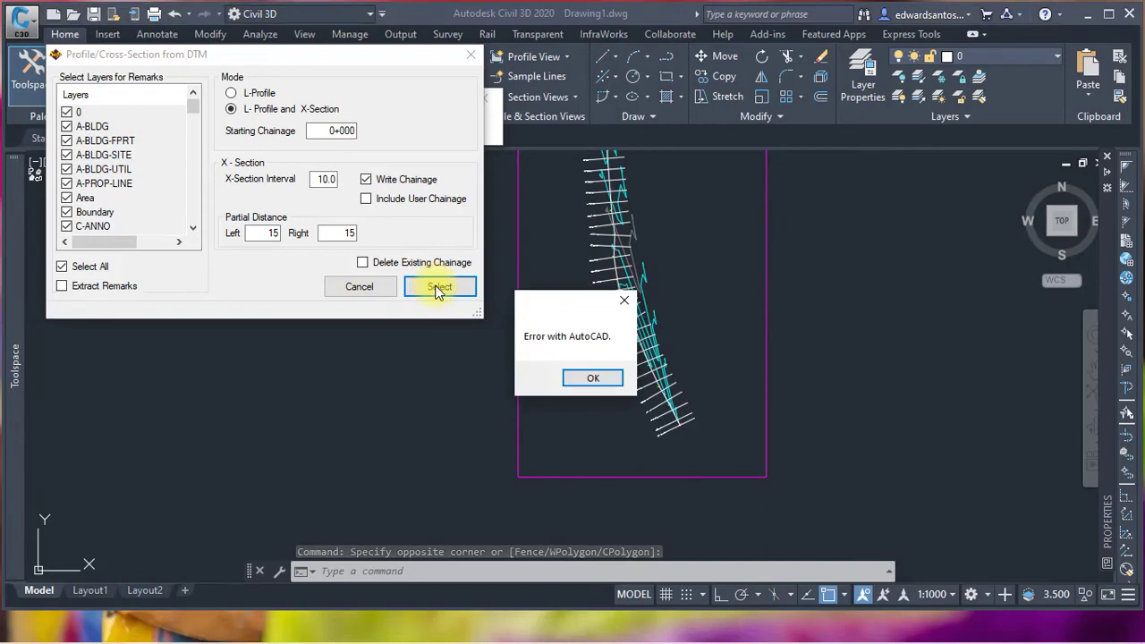
{"action": "left_click", "coordinate": [596, 376]}
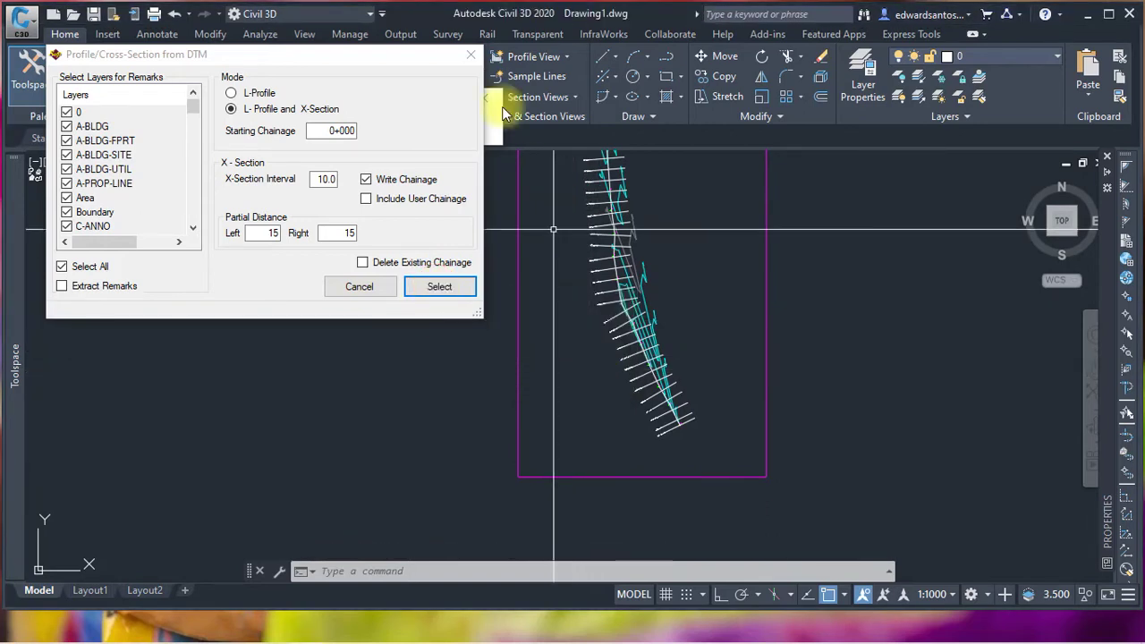
{"action": "left_click", "coordinate": [470, 59]}
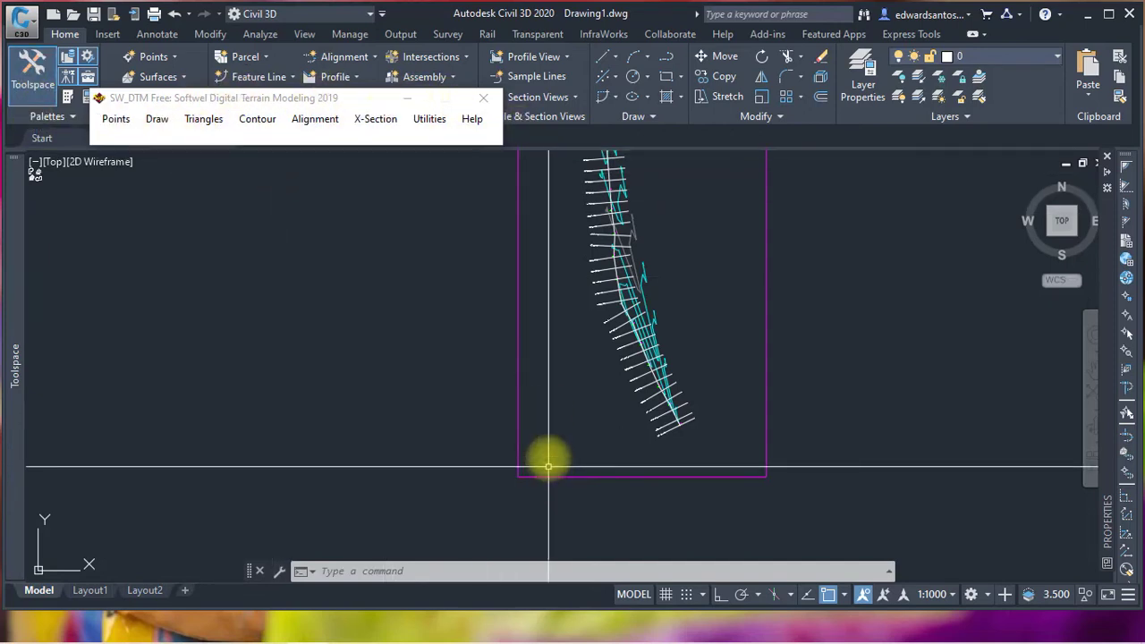
- Set up sections by DTM with all layers, L-Profile and X-Section mode, interval 10, Write Chainage and Delete Existing Chainage
{"action": "left_click", "coordinate": [379, 125]}
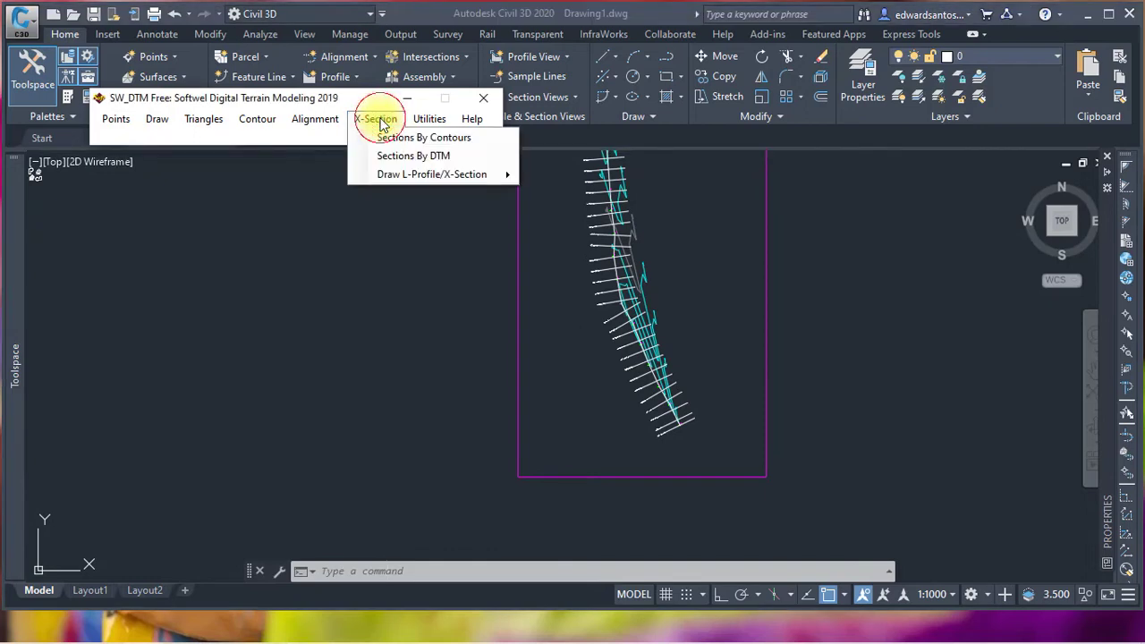
{"action": "left_click", "coordinate": [424, 157]}
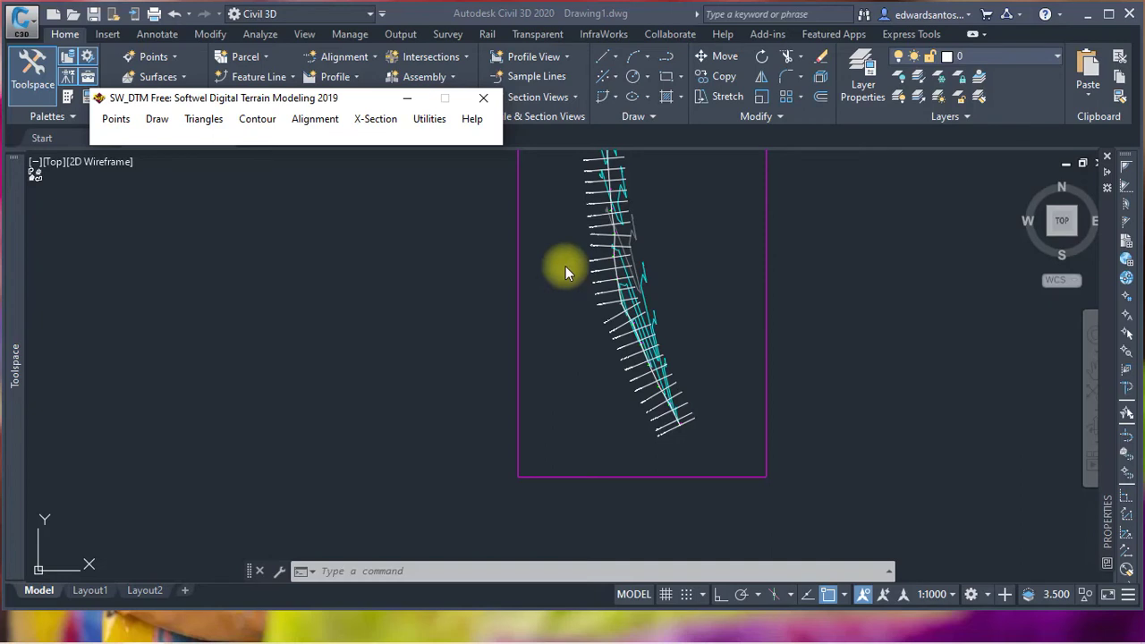
{"action": "left_click", "coordinate": [373, 119]}
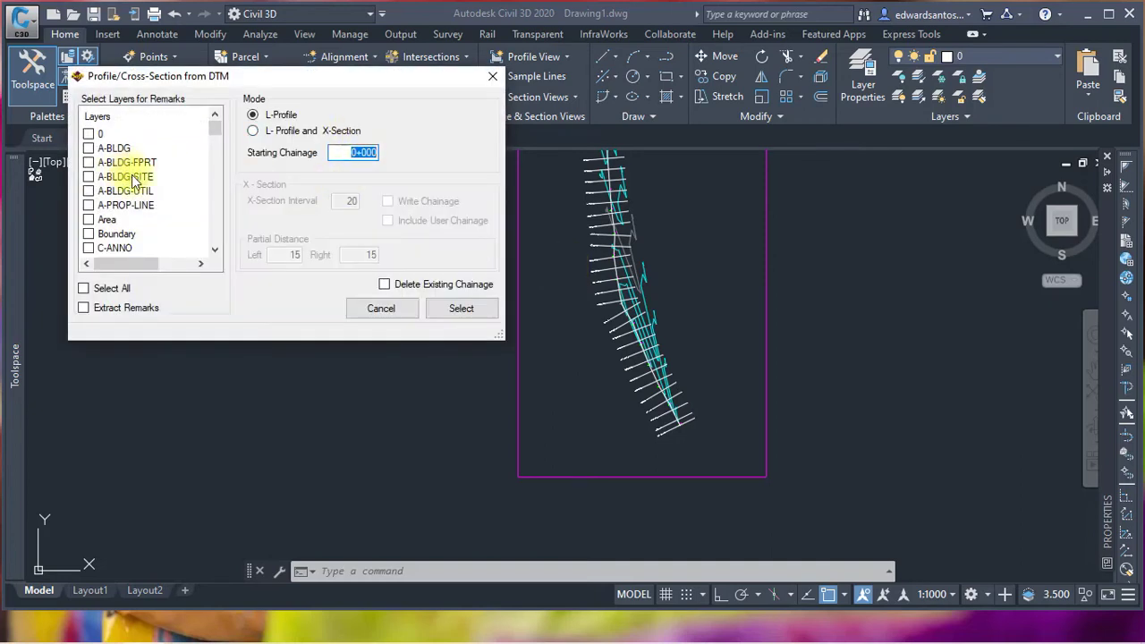
{"action": "left_click", "coordinate": [83, 288]}
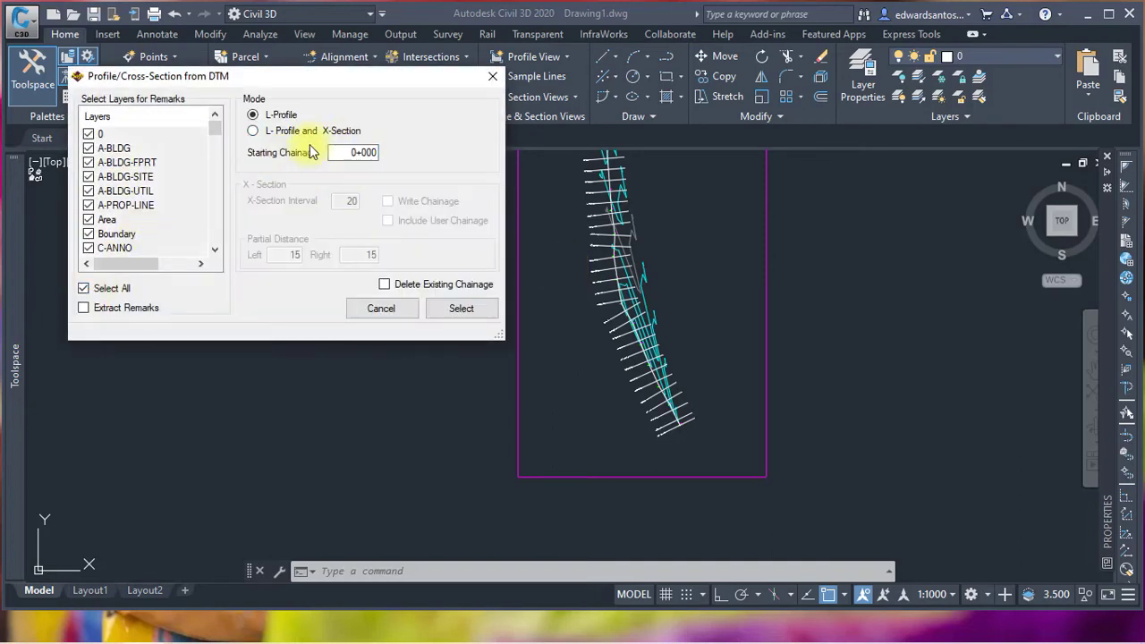
{"action": "left_click", "coordinate": [253, 131]}
{"action": "left_click", "coordinate": [348, 200]}
{"action": "key", "text": "shift+End"}
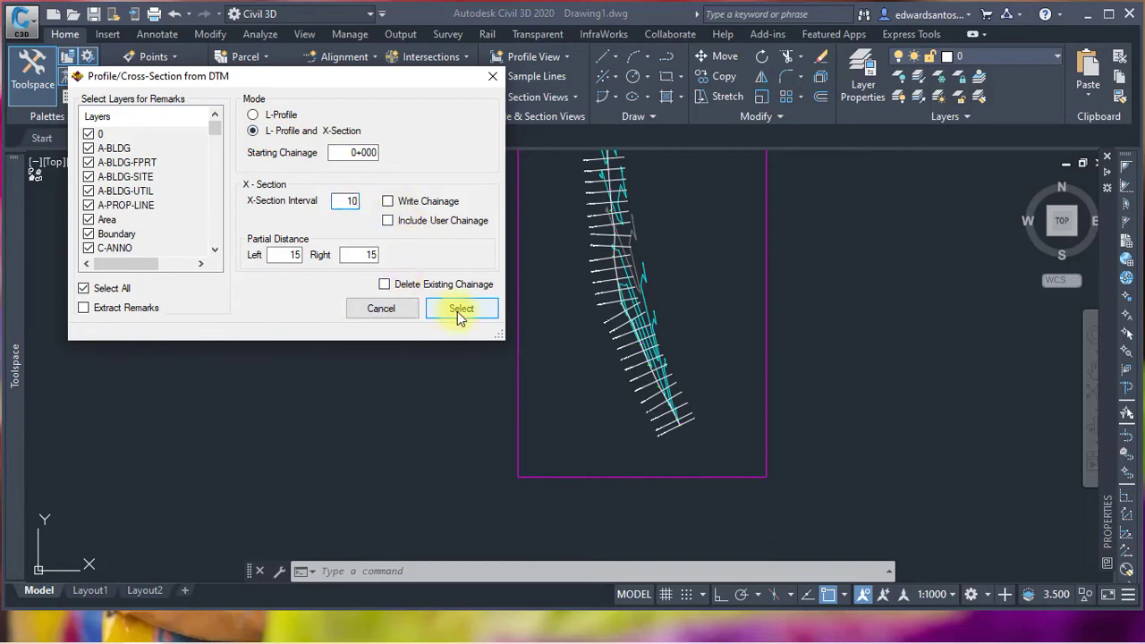
{"action": "left_click", "coordinate": [386, 202]}
{"action": "left_click", "coordinate": [385, 285]}
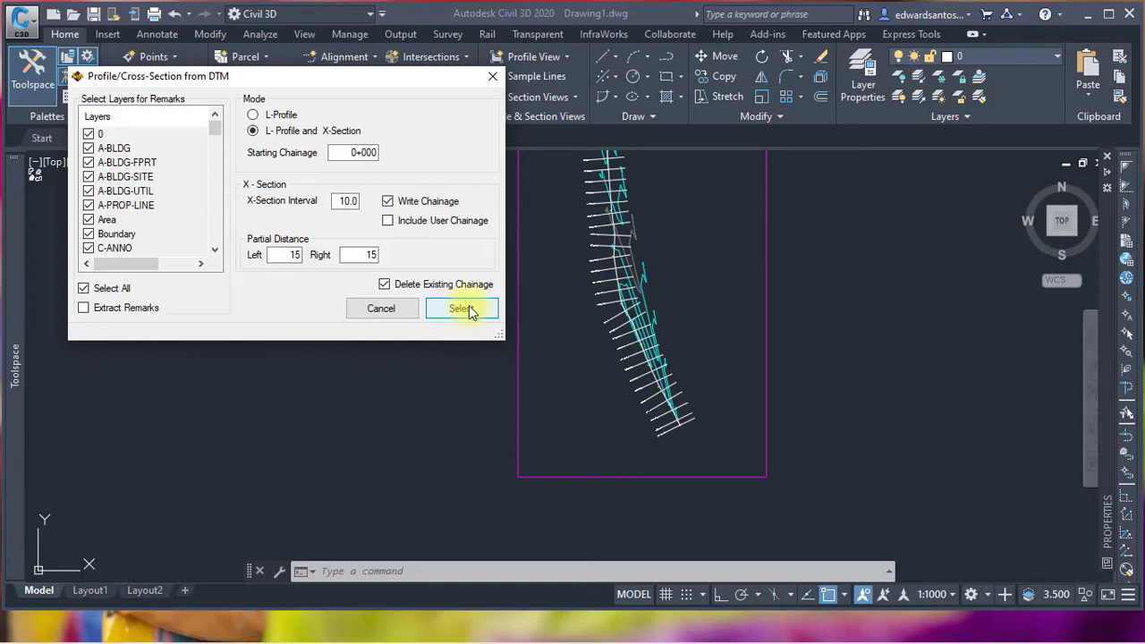
- Save the section data to the existing Sample Data for Tutorial CSV file on the Desktop, overwriting it
{"action": "left_click", "coordinate": [594, 320]}
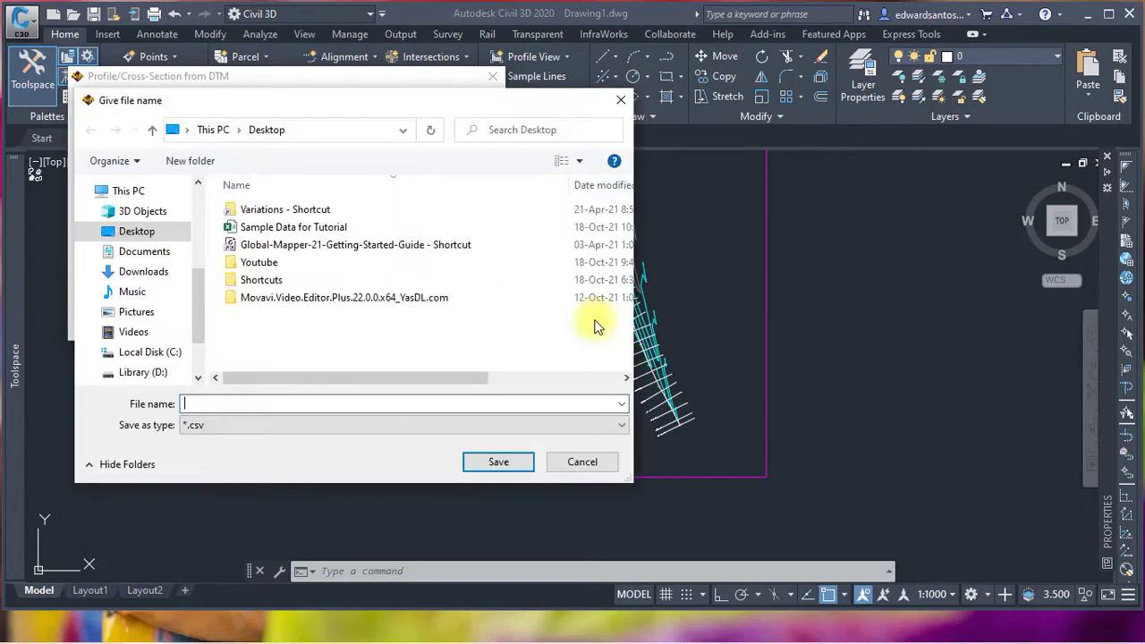
{"action": "left_click", "coordinate": [272, 227]}
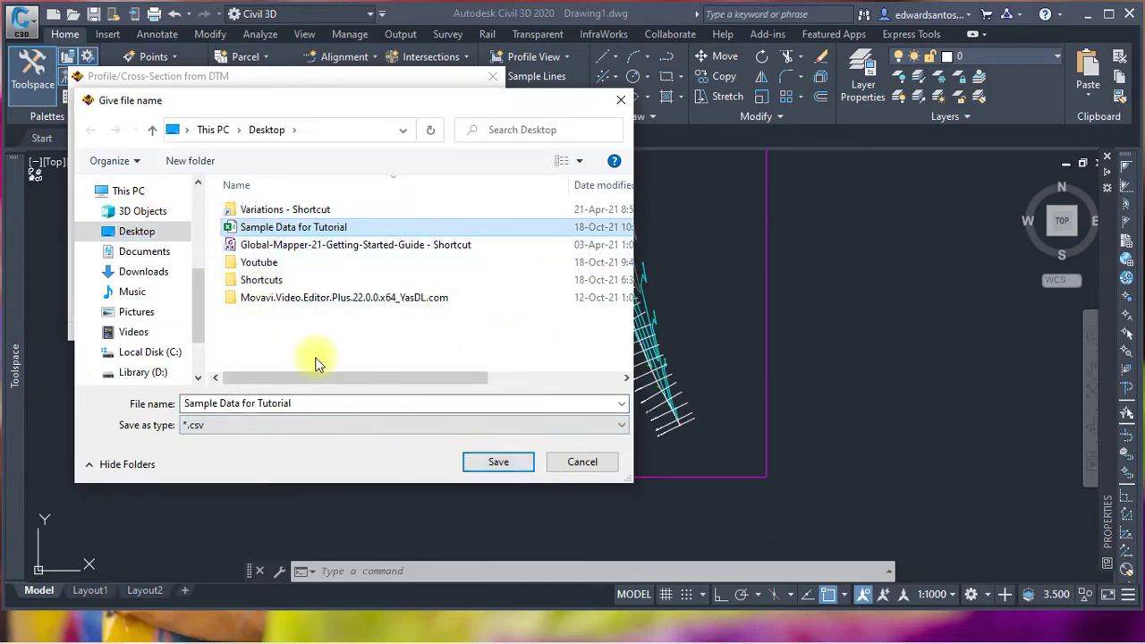
{"action": "left_click", "coordinate": [500, 464]}
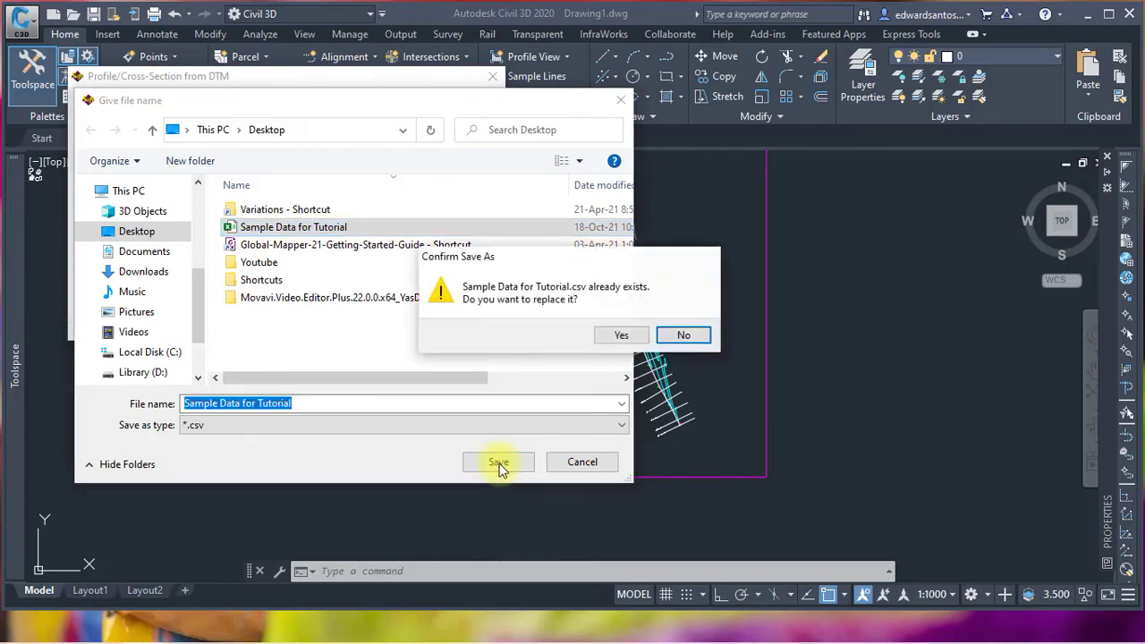
{"action": "left_click", "coordinate": [614, 332]}
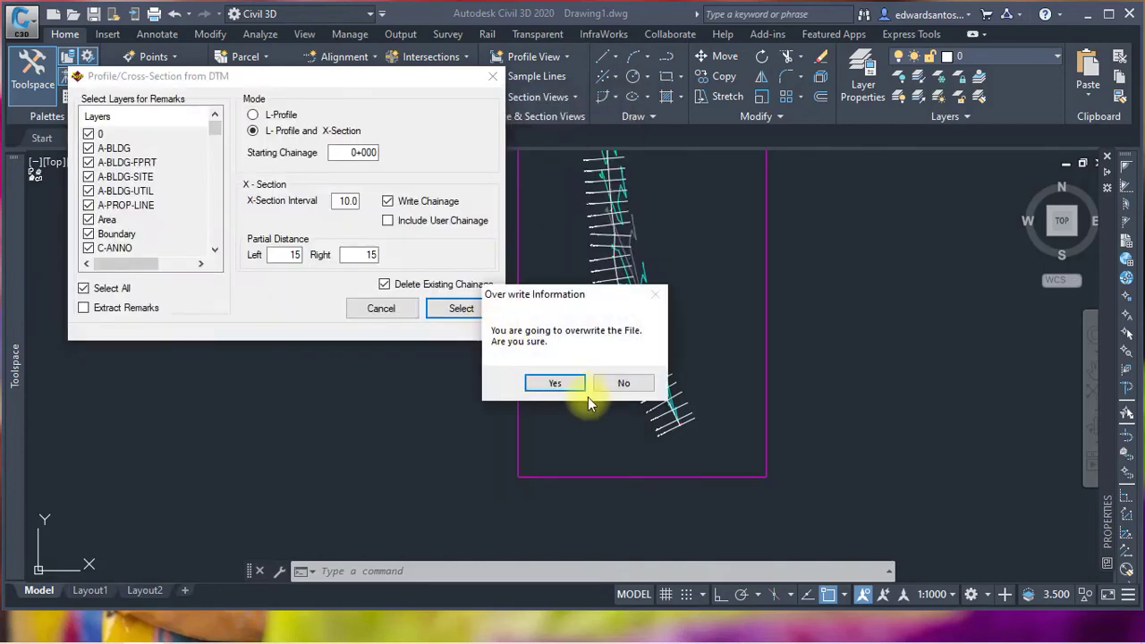
{"action": "left_click", "coordinate": [564, 387]}
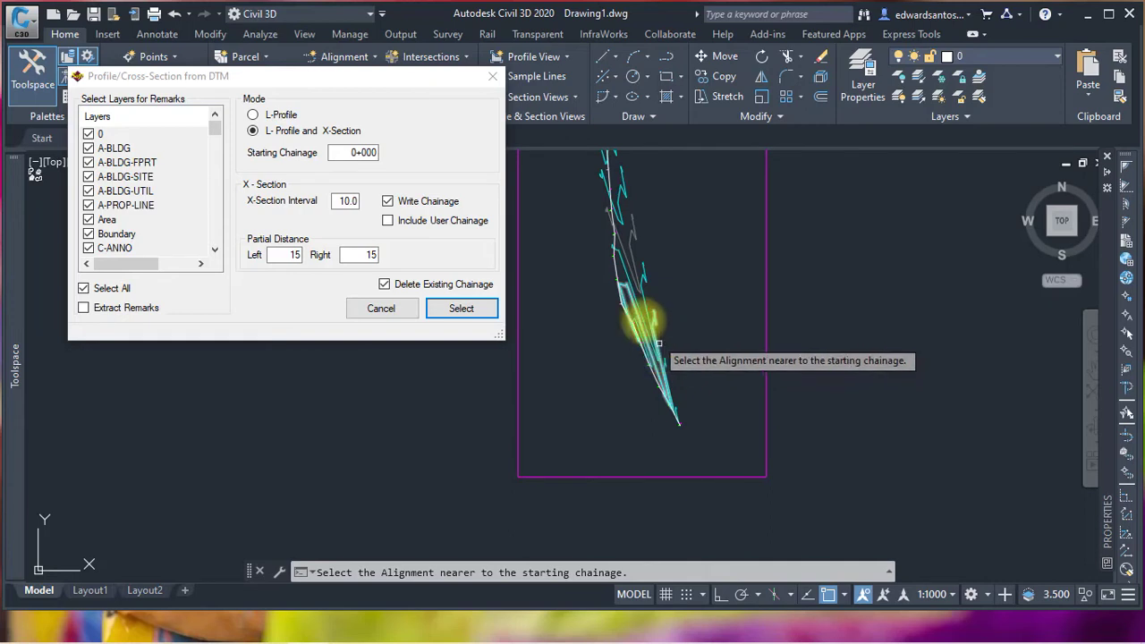
- Pick the alignment near pipeline point 1 as the starting chainage and generate its profile and cross-sections
{"action": "scroll", "coordinate": [639, 377], "scroll_direction": "down", "scroll_amount": 2}
{"action": "scroll", "coordinate": [618, 215], "scroll_direction": "down", "scroll_amount": 4}
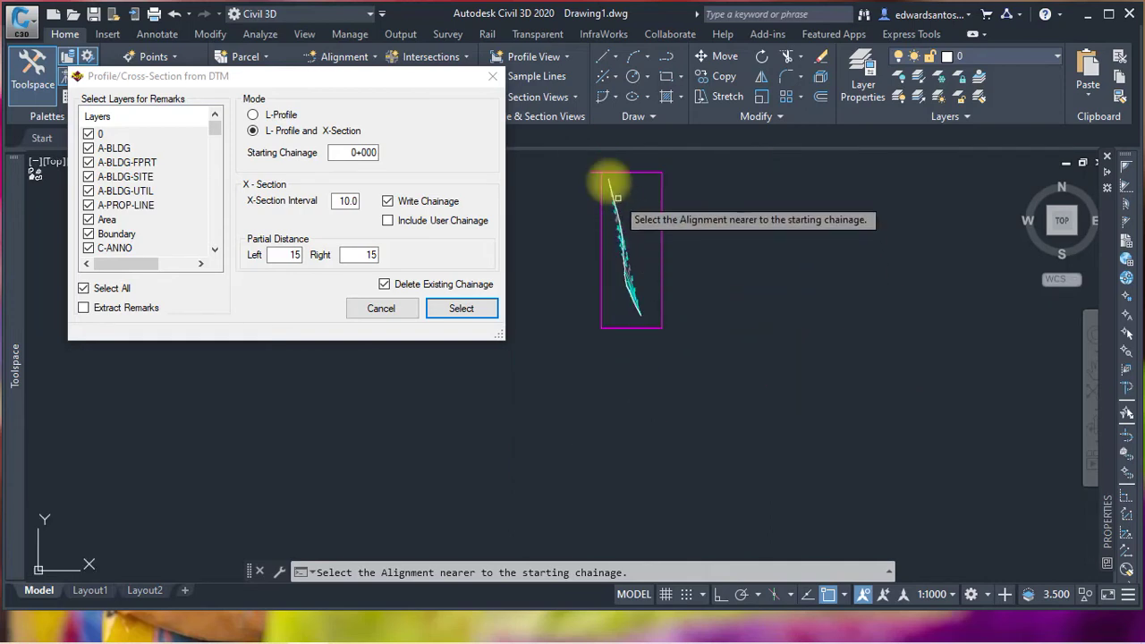
{"action": "scroll", "coordinate": [608, 181], "scroll_direction": "up", "scroll_amount": 6}
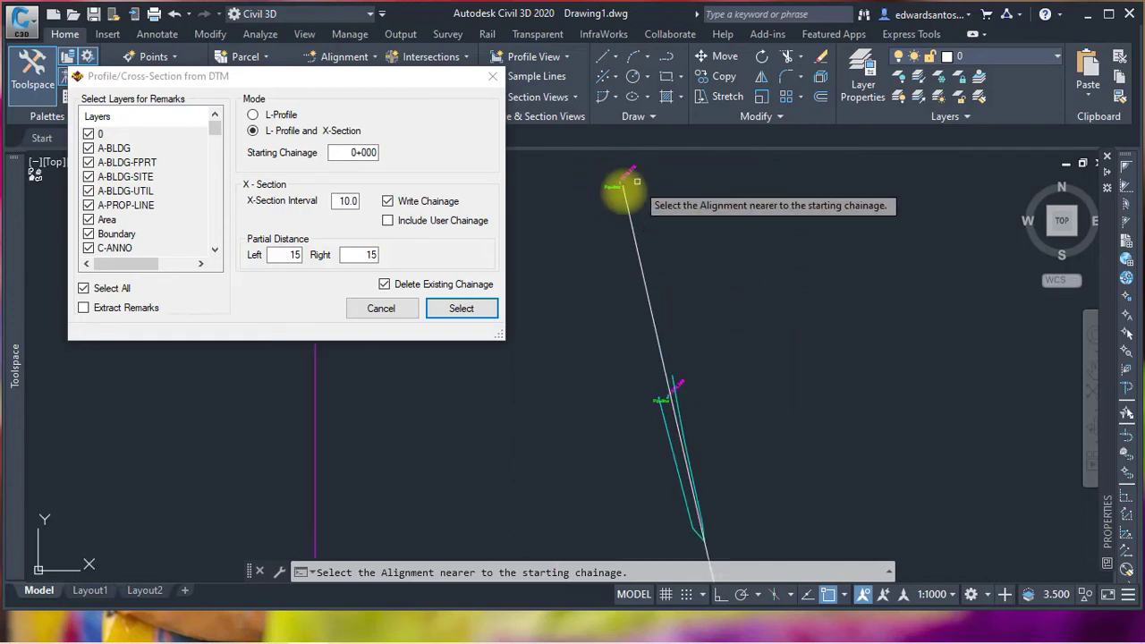
{"action": "left_click", "coordinate": [617, 197]}
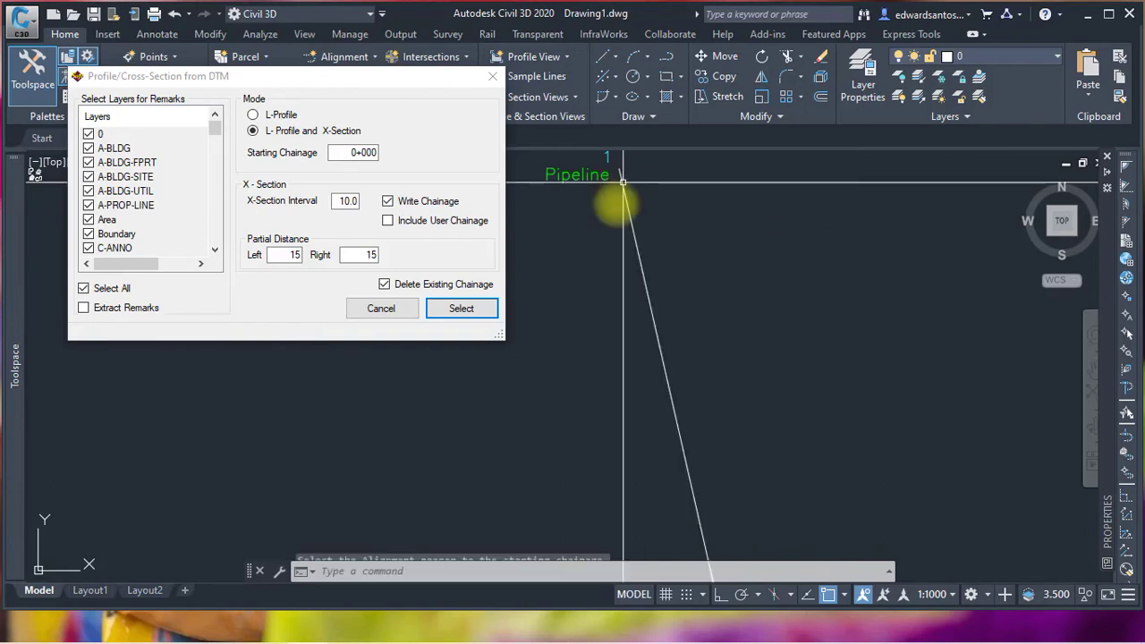
{"action": "left_click", "coordinate": [615, 209]}
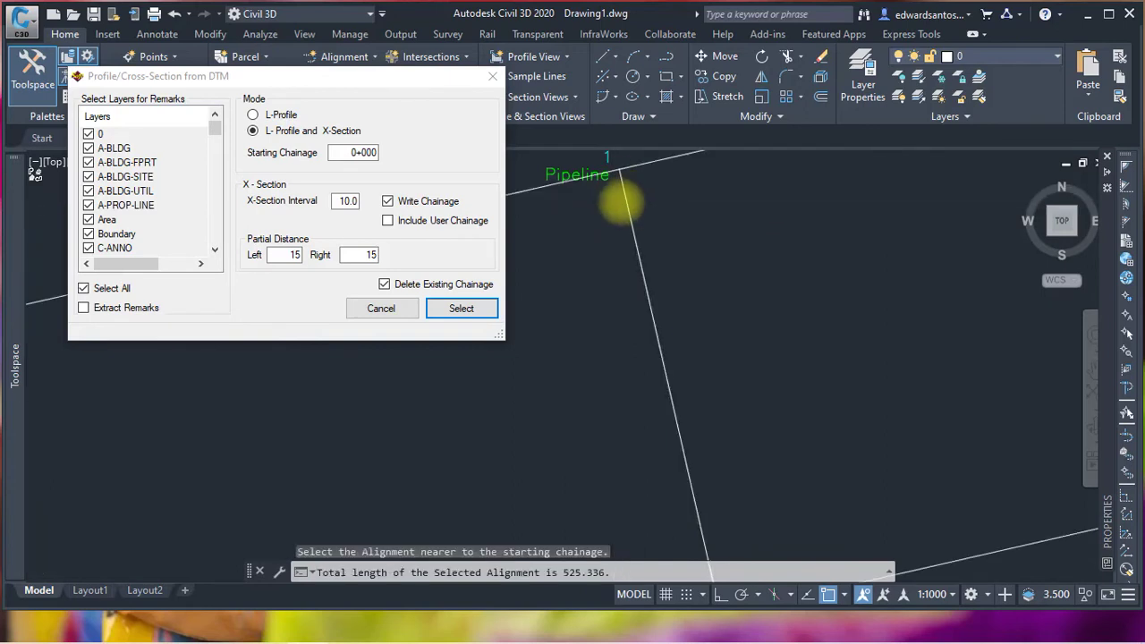
- Examine the regenerated cross-section lines along the whole alignment inside the boundary
{"action": "scroll", "coordinate": [623, 204], "scroll_direction": "down", "scroll_amount": 8}
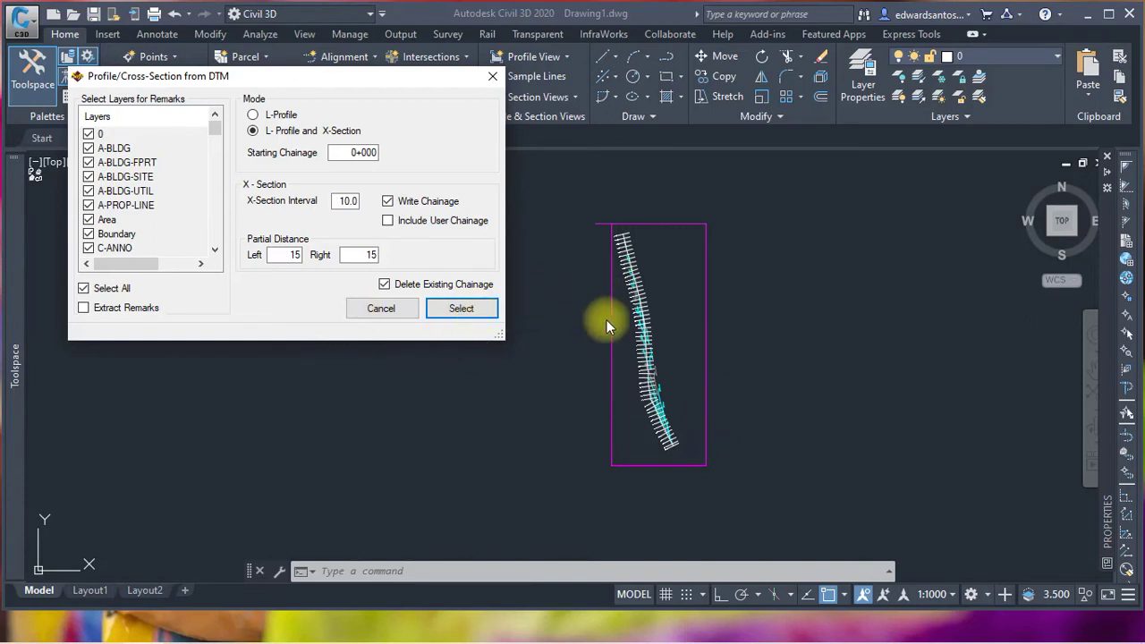
{"action": "scroll", "coordinate": [635, 333], "scroll_direction": "up", "scroll_amount": 4}
{"action": "scroll", "coordinate": [673, 305], "scroll_direction": "down", "scroll_amount": 5}
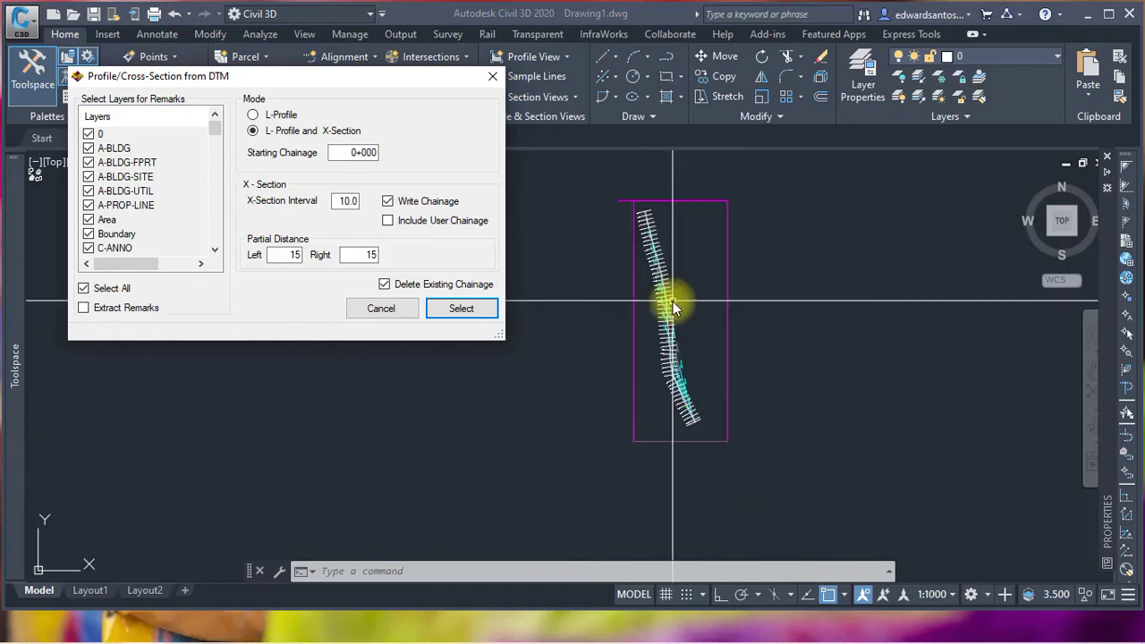
{"action": "scroll", "coordinate": [653, 308], "scroll_direction": "up", "scroll_amount": 3}
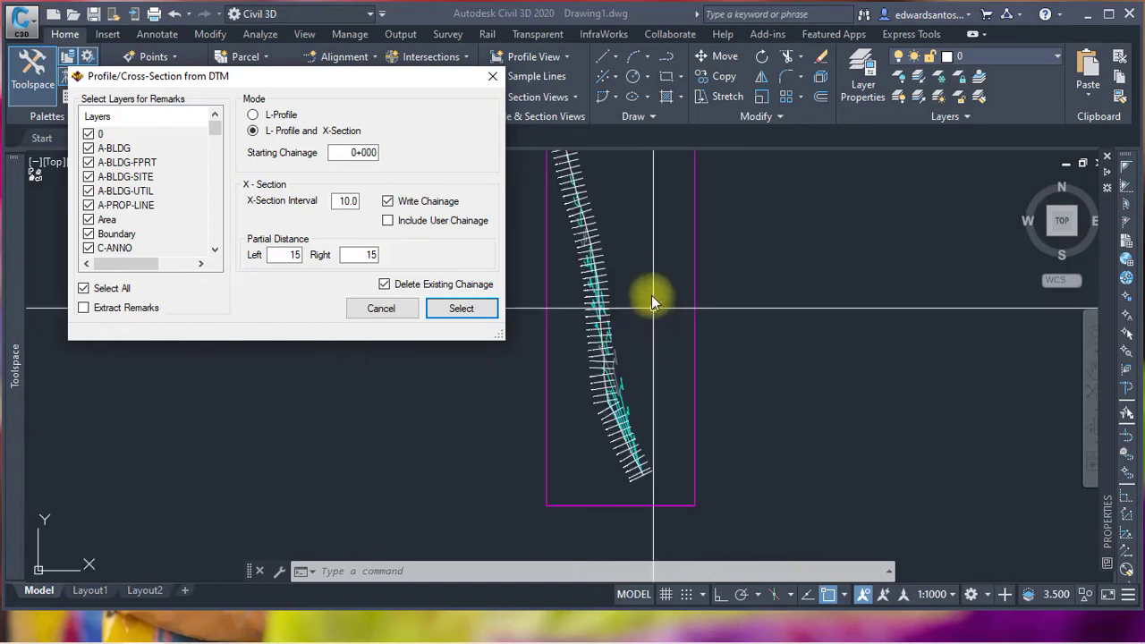
{"action": "scroll", "coordinate": [651, 286], "scroll_direction": "down", "scroll_amount": 1}
{"action": "scroll", "coordinate": [651, 287], "scroll_direction": "down", "scroll_amount": 2}
{"action": "scroll", "coordinate": [651, 285], "scroll_direction": "up", "scroll_amount": 2}
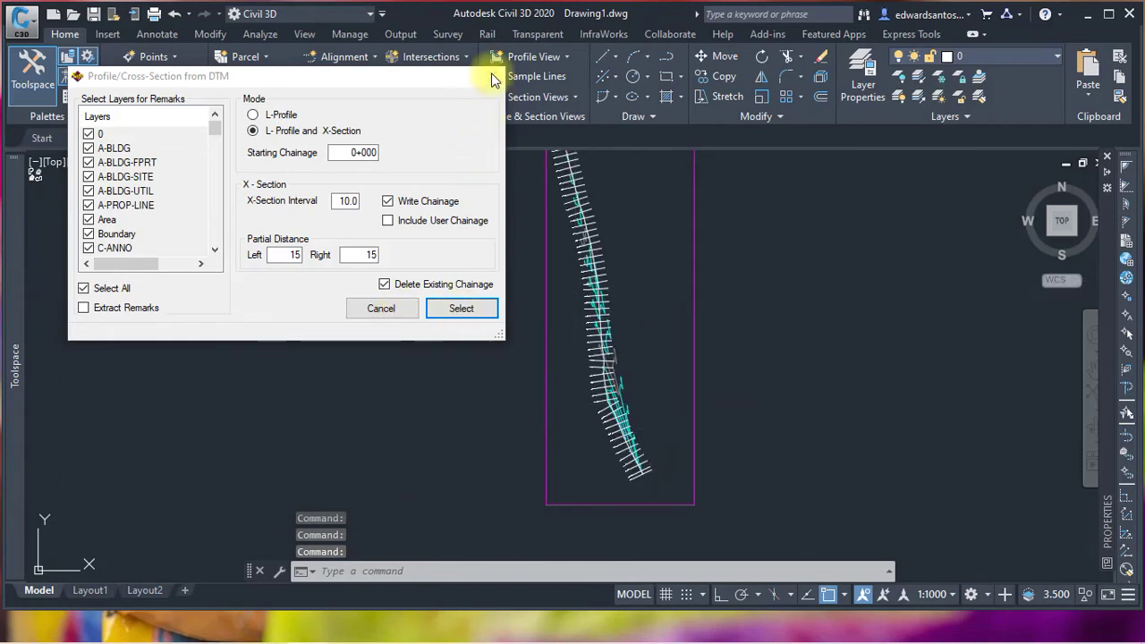
{"action": "scroll", "coordinate": [689, 251], "scroll_direction": "down", "scroll_amount": 4}
{"action": "scroll", "coordinate": [701, 261], "scroll_direction": "up", "scroll_amount": 3}
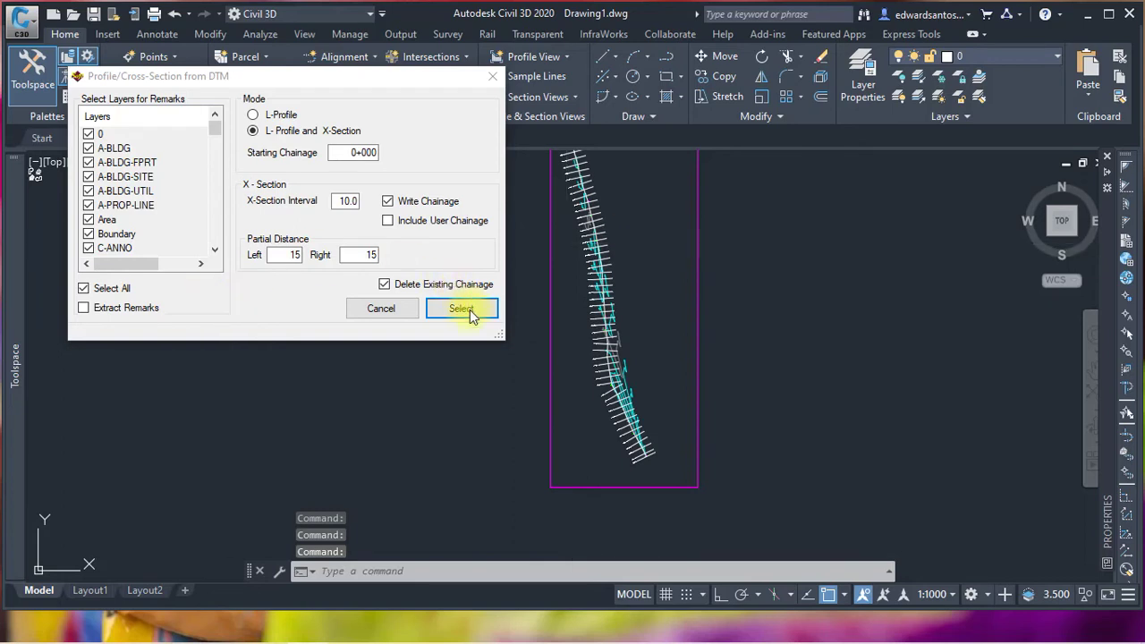
{"action": "scroll", "coordinate": [658, 288], "scroll_direction": "down", "scroll_amount": 4}
{"action": "scroll", "coordinate": [647, 275], "scroll_direction": "up", "scroll_amount": 2}
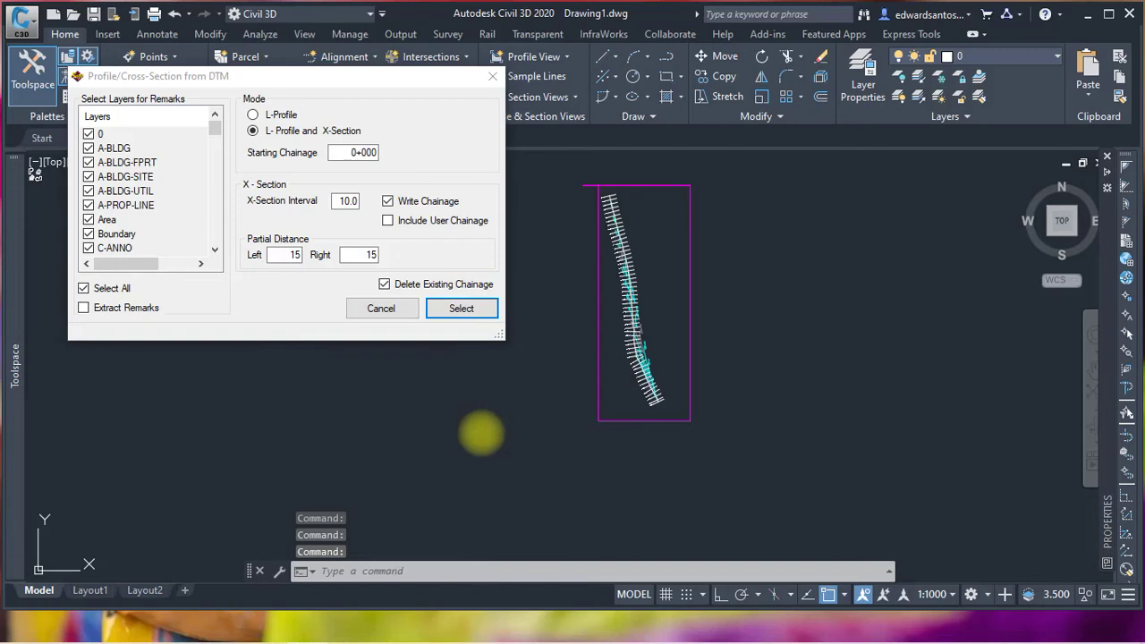
{"action": "scroll", "coordinate": [481, 433], "scroll_direction": "down", "scroll_amount": 2}
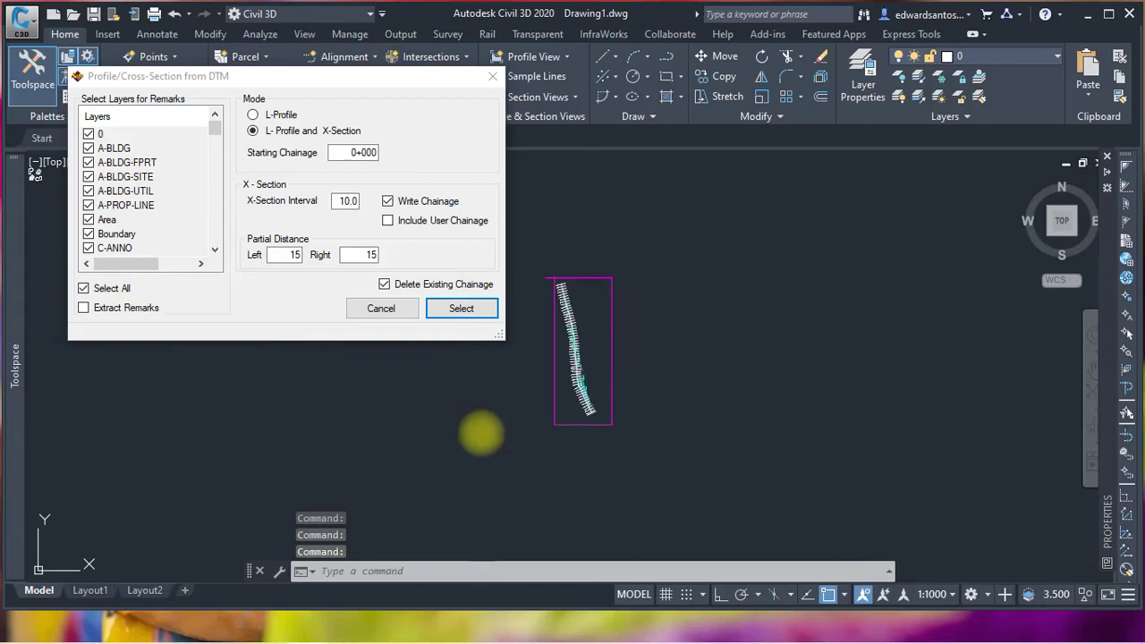
{"action": "scroll", "coordinate": [481, 433], "scroll_direction": "up", "scroll_amount": 2}
{"action": "left_click", "coordinate": [545, 374]}
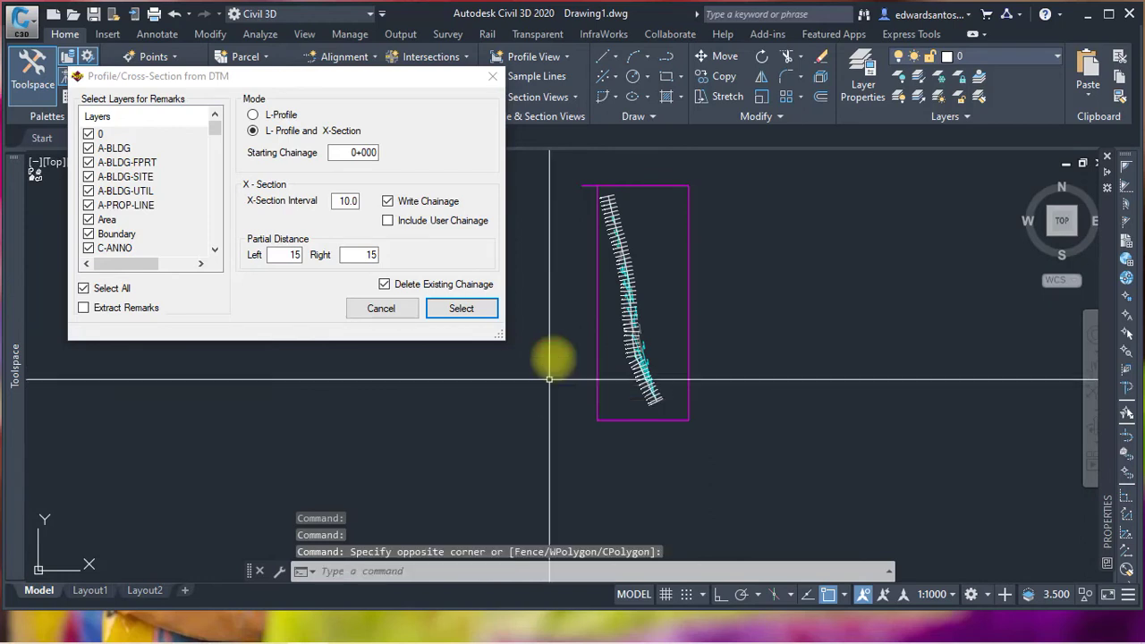
{"action": "left_click", "coordinate": [567, 159]}
{"action": "left_click", "coordinate": [721, 436]}
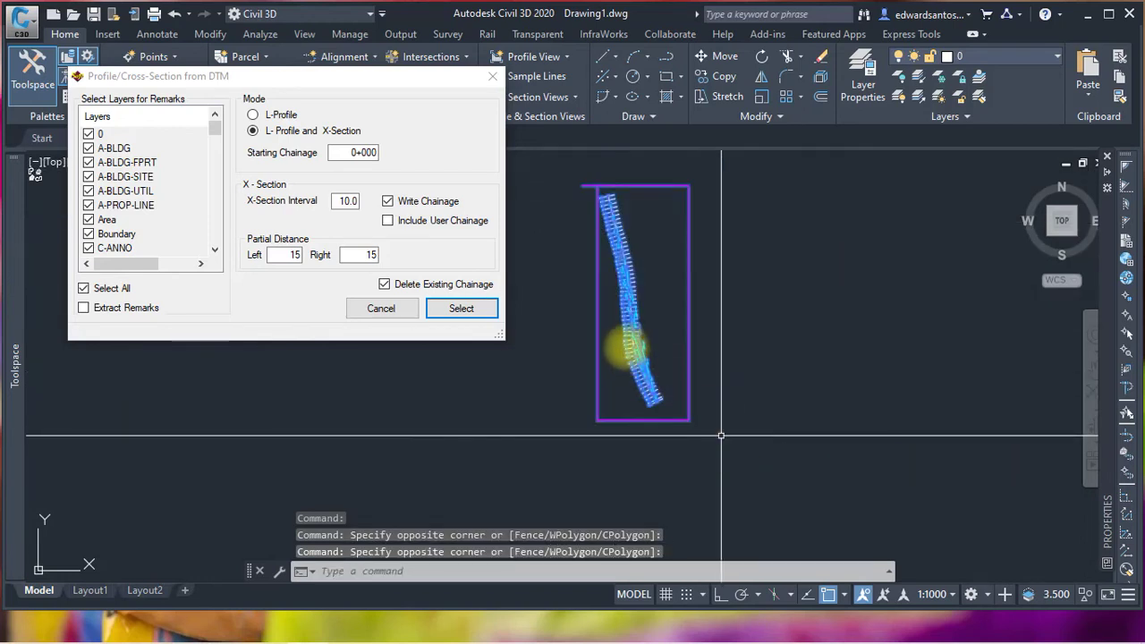
{"action": "scroll", "coordinate": [628, 320], "scroll_direction": "up", "scroll_amount": 6}
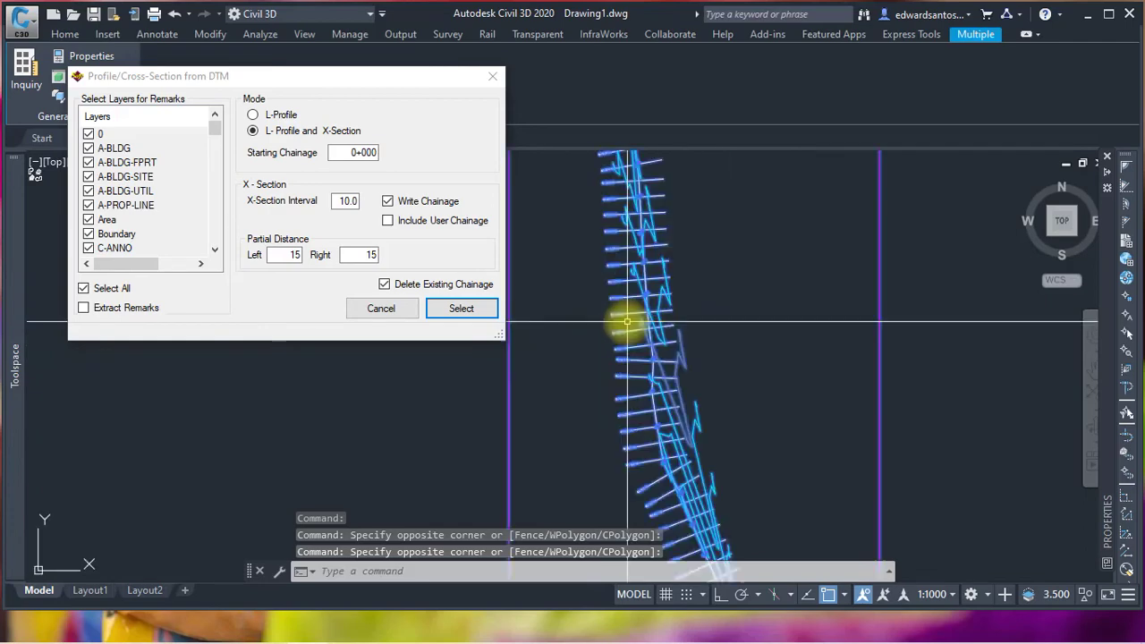
{"action": "key", "text": "Escape"}
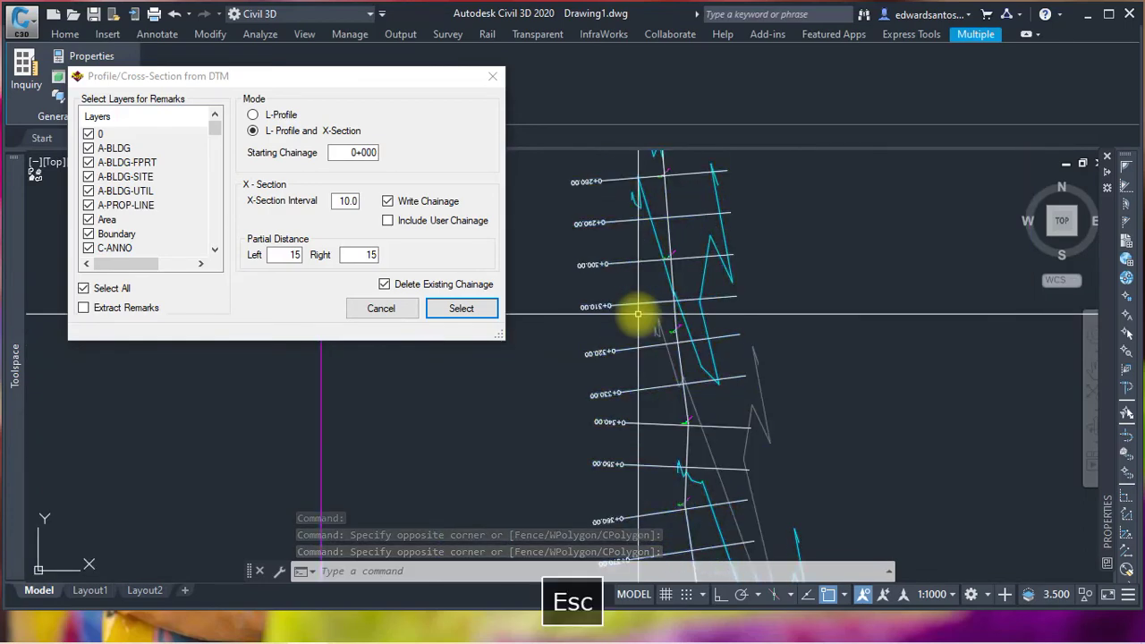
- Check the chainage labels on the cross-sections from the alignment's start to its far end
{"action": "scroll", "coordinate": [599, 178], "scroll_direction": "up", "scroll_amount": 4}
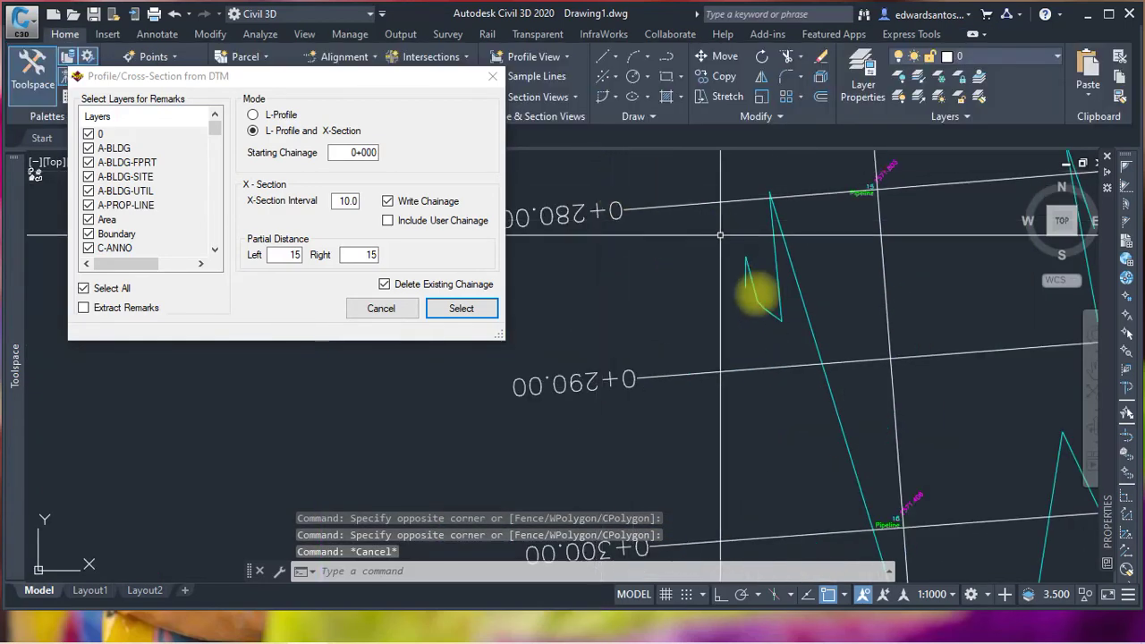
{"action": "scroll", "coordinate": [760, 295], "scroll_direction": "down", "scroll_amount": 7}
{"action": "scroll", "coordinate": [761, 215], "scroll_direction": "down", "scroll_amount": 6}
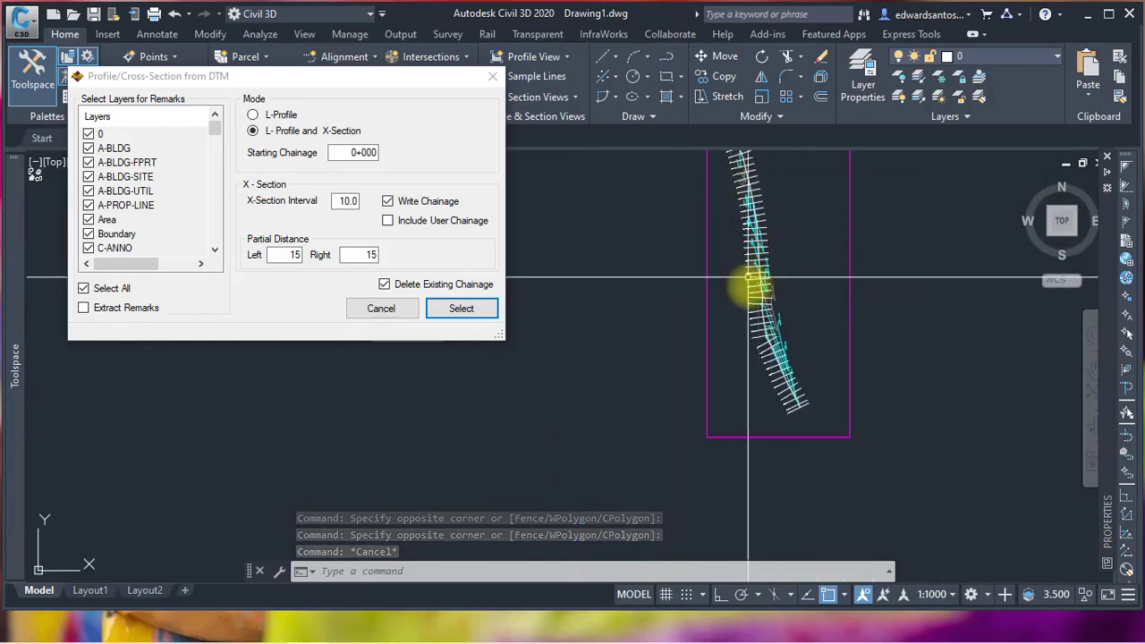
{"action": "scroll", "coordinate": [736, 239], "scroll_direction": "up", "scroll_amount": 2}
{"action": "scroll", "coordinate": [736, 239], "scroll_direction": "up", "scroll_amount": 6}
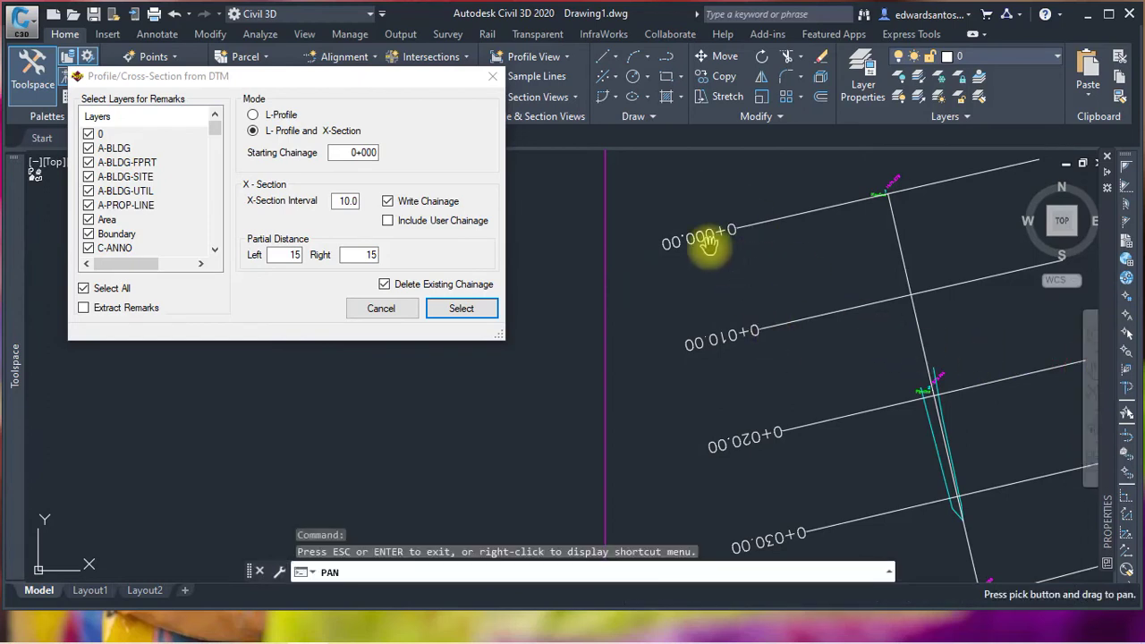
{"action": "scroll", "coordinate": [713, 250], "scroll_direction": "down", "scroll_amount": 10}
{"action": "left_click_drag", "start_coordinate": [772, 463], "coordinate": [743, 310]}
{"action": "scroll", "coordinate": [742, 300], "scroll_direction": "up", "scroll_amount": 10}
{"action": "scroll", "coordinate": [754, 331], "scroll_direction": "up", "scroll_amount": 5}
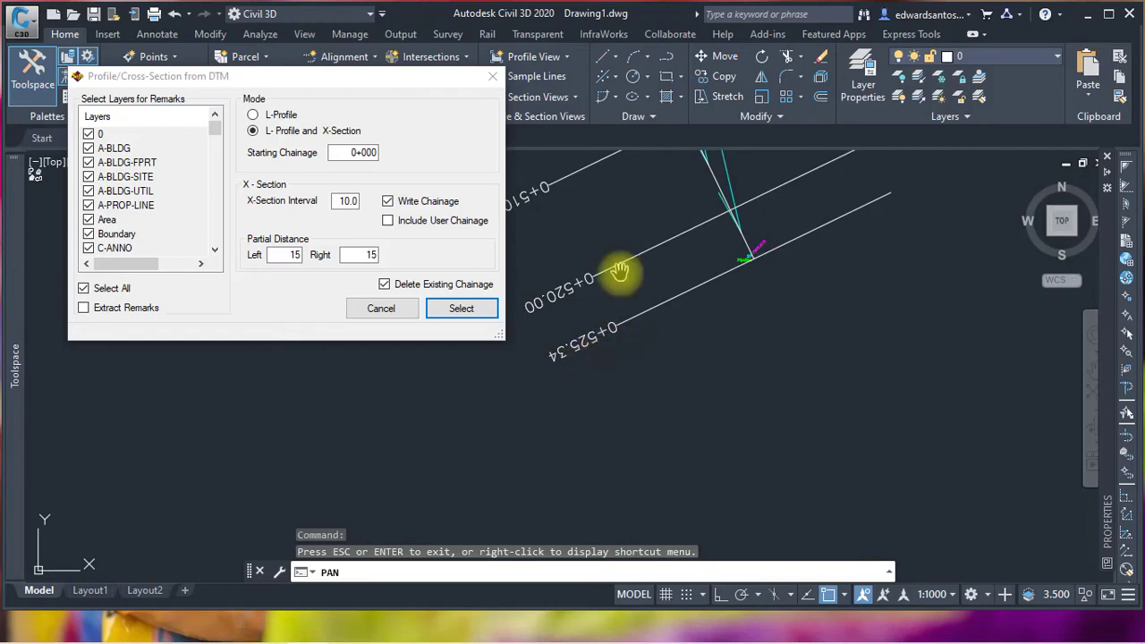
{"action": "scroll", "coordinate": [621, 271], "scroll_direction": "up", "scroll_amount": 4}
{"action": "scroll", "coordinate": [631, 290], "scroll_direction": "down", "scroll_amount": 2}
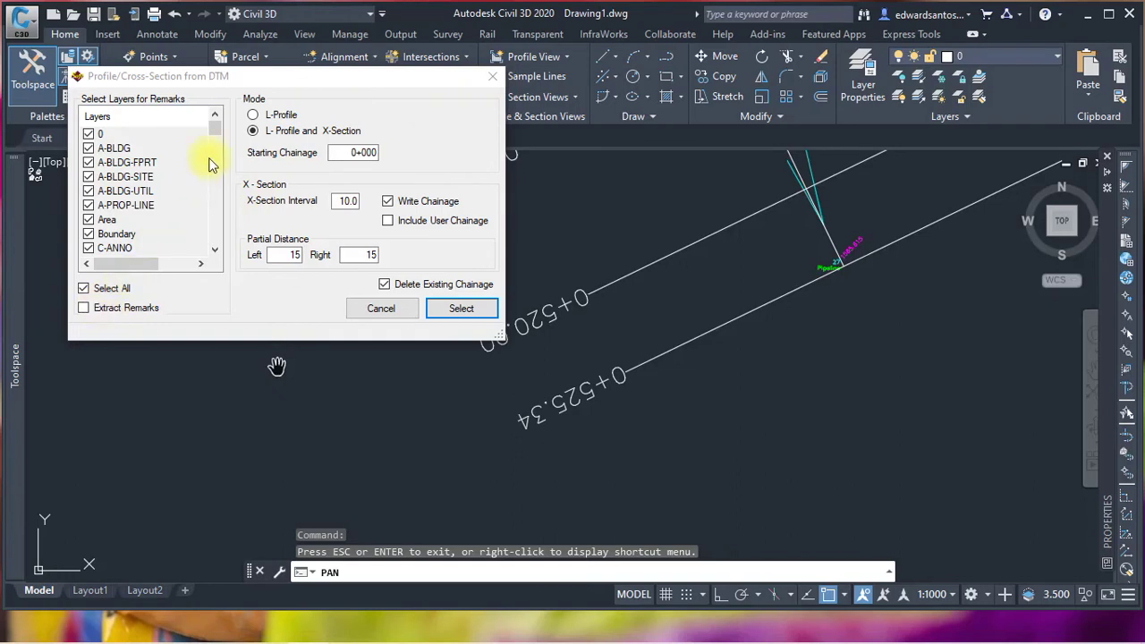
- Close the section setup and open the Draw L-Profile settings
{"action": "left_click", "coordinate": [254, 115]}
{"action": "left_click", "coordinate": [590, 378]}
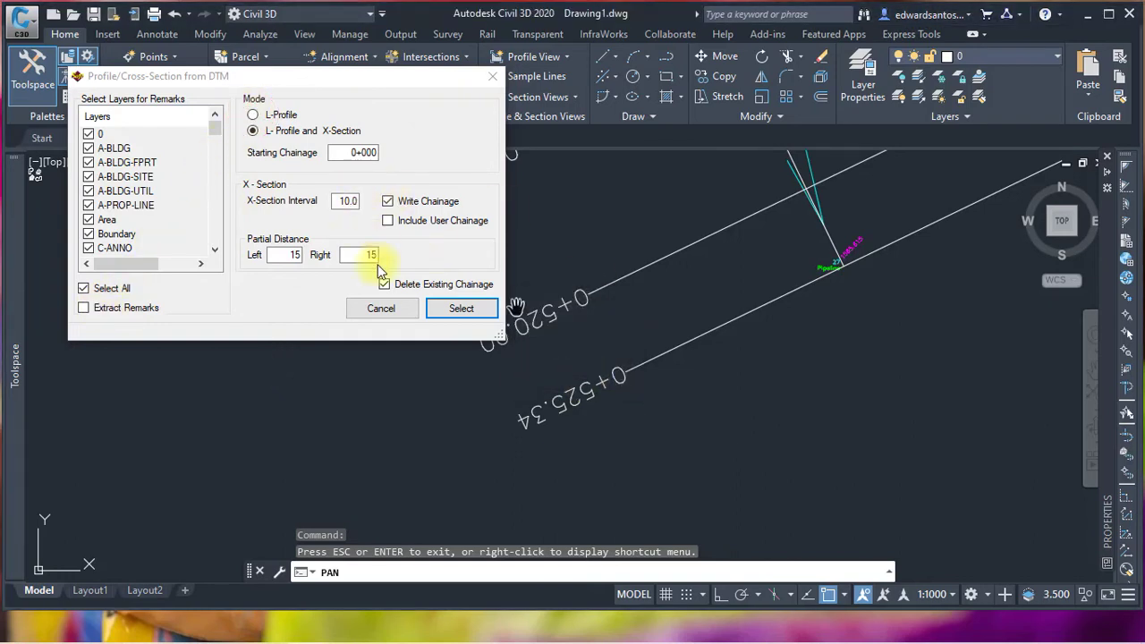
{"action": "left_click", "coordinate": [397, 310]}
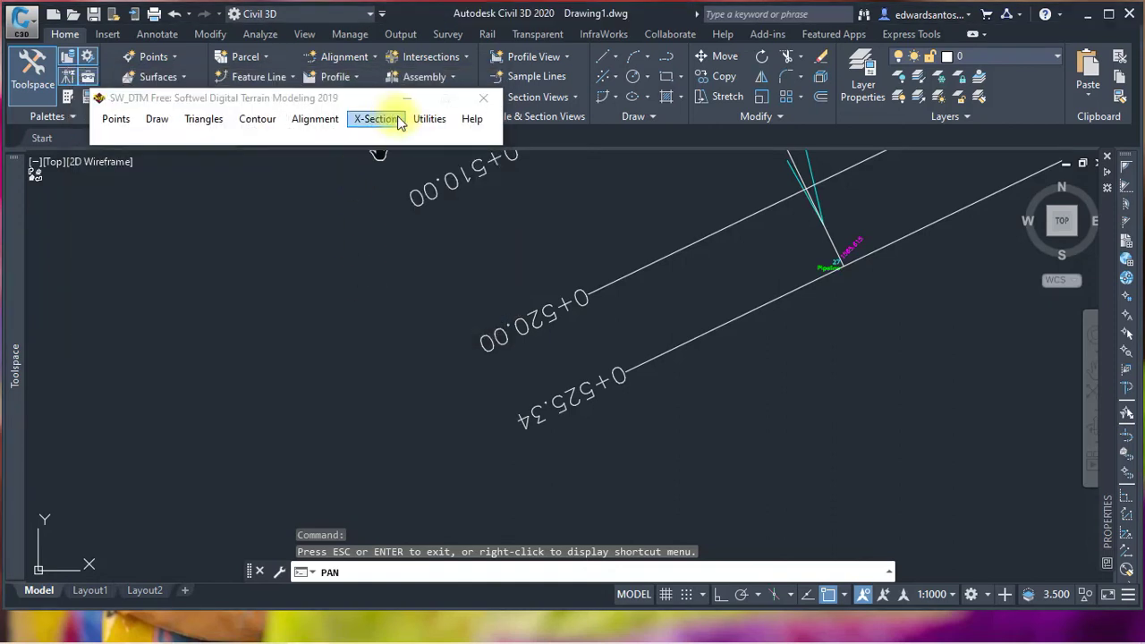
{"action": "left_click", "coordinate": [381, 119]}
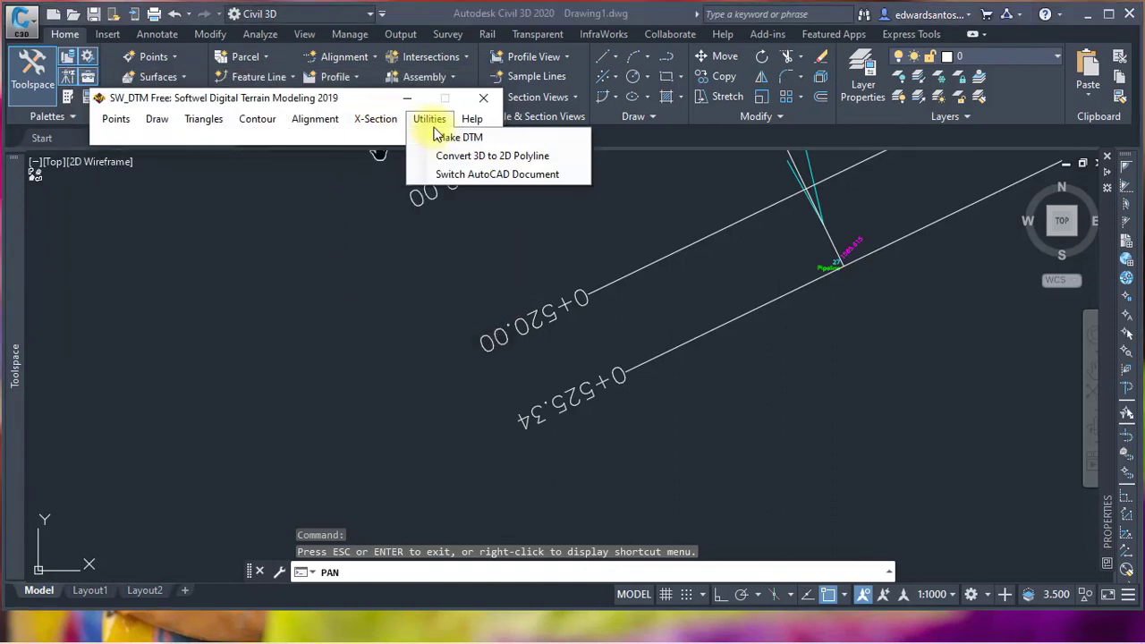
{"action": "mouse_move", "coordinate": [412, 177]}
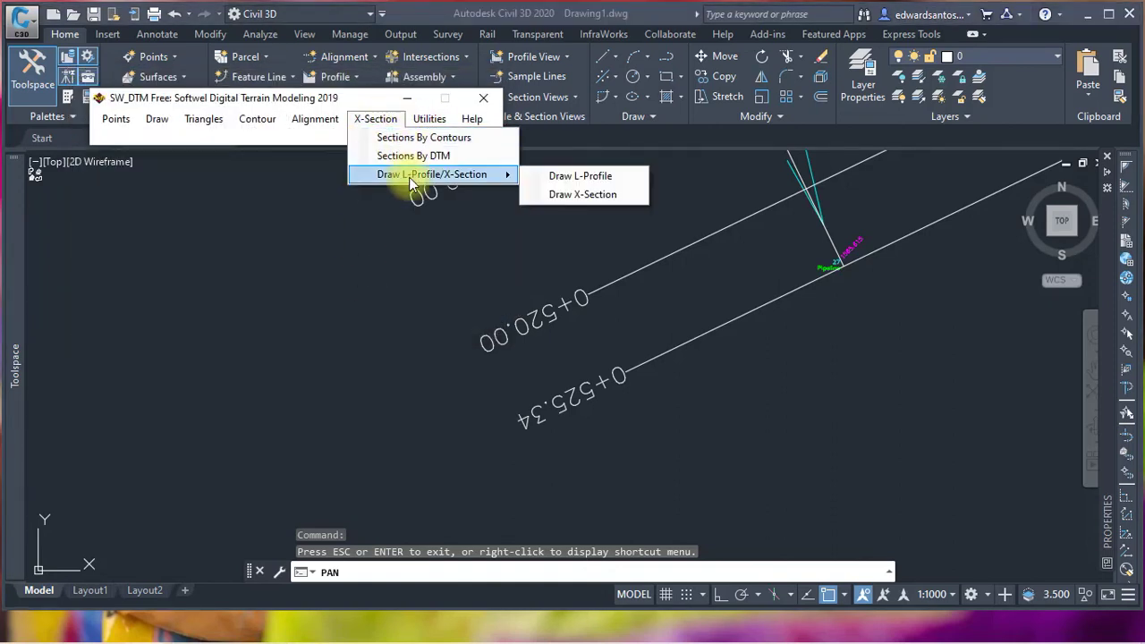
{"action": "left_click", "coordinate": [600, 177]}
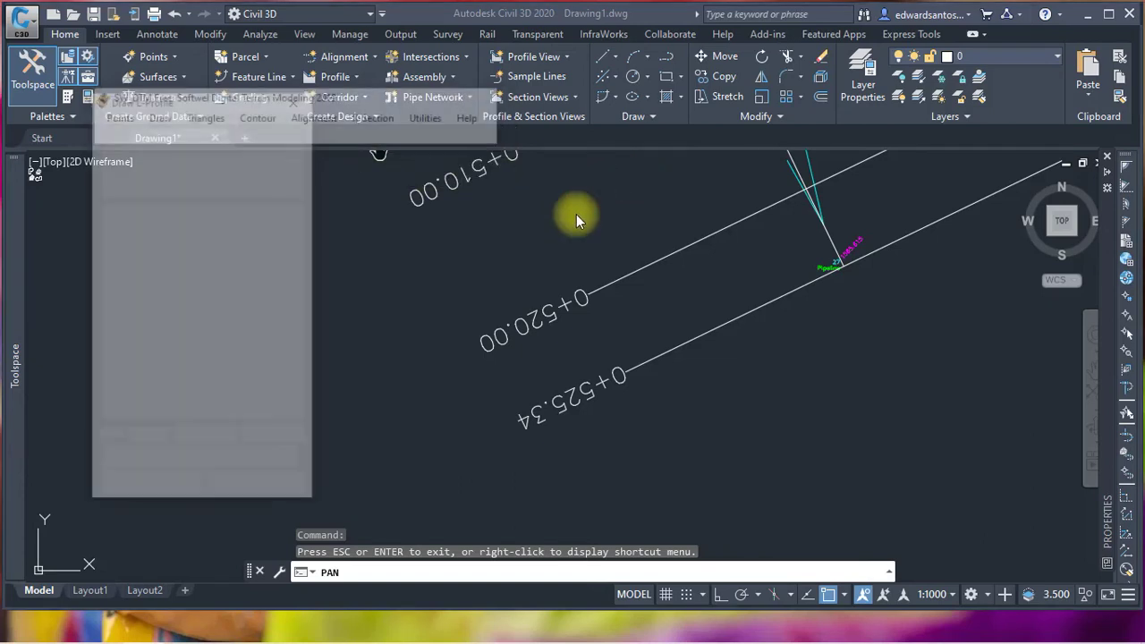
- Write profile chainages at an interval of 10 m, keeping the data source From Default File and paper size ALL
{"action": "left_click", "coordinate": [107, 157]}
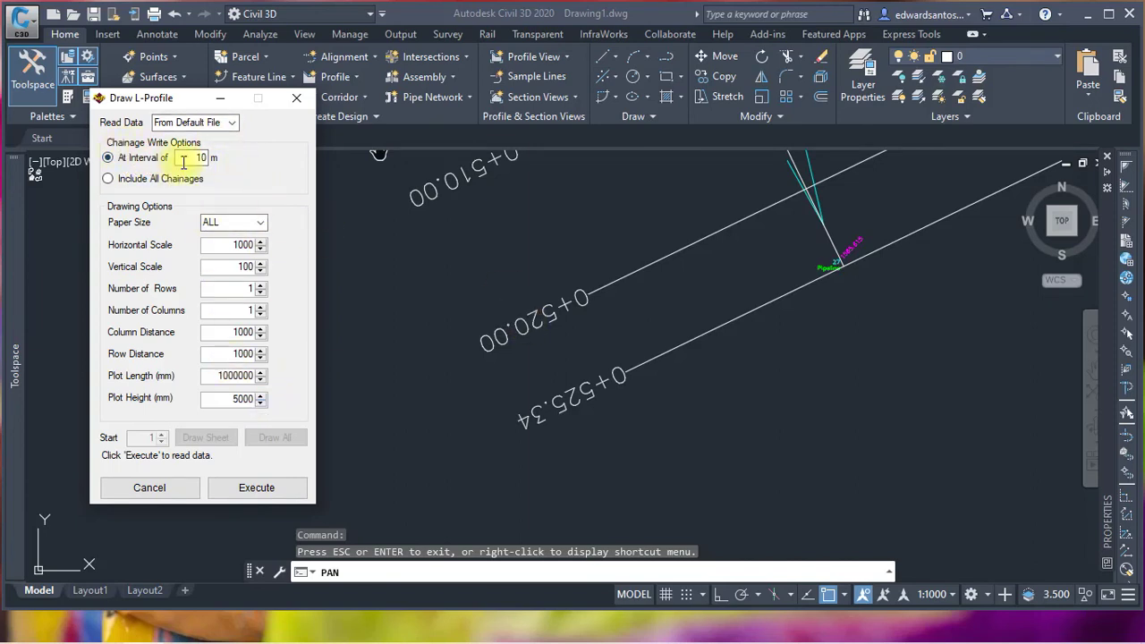
{"action": "left_click", "coordinate": [232, 126]}
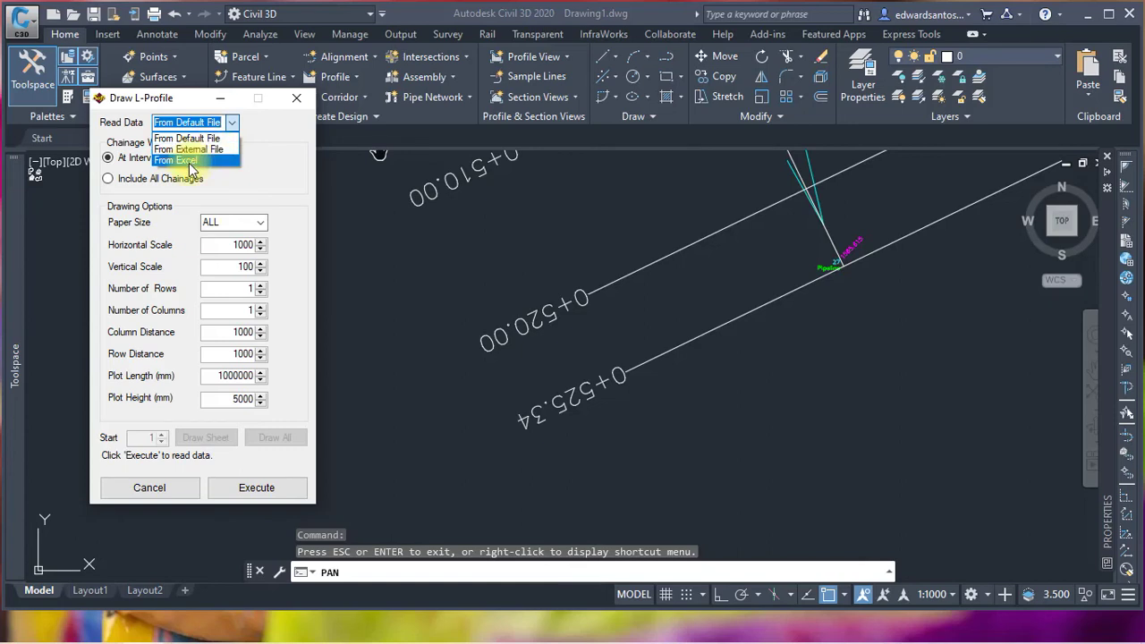
{"action": "left_click", "coordinate": [230, 120]}
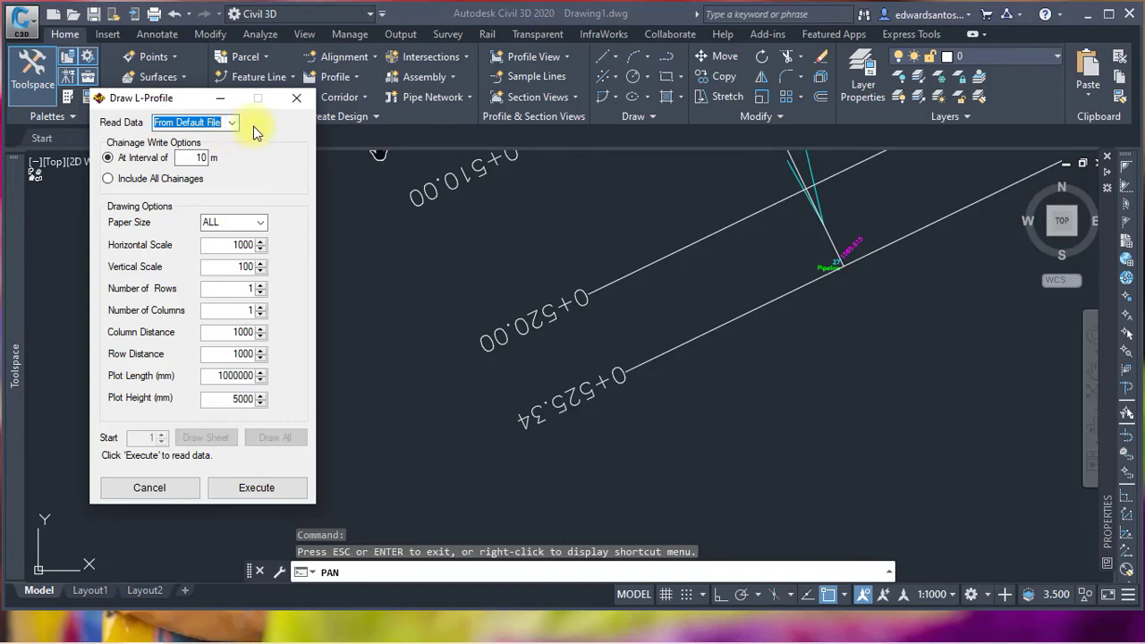
{"action": "left_click", "coordinate": [258, 228]}
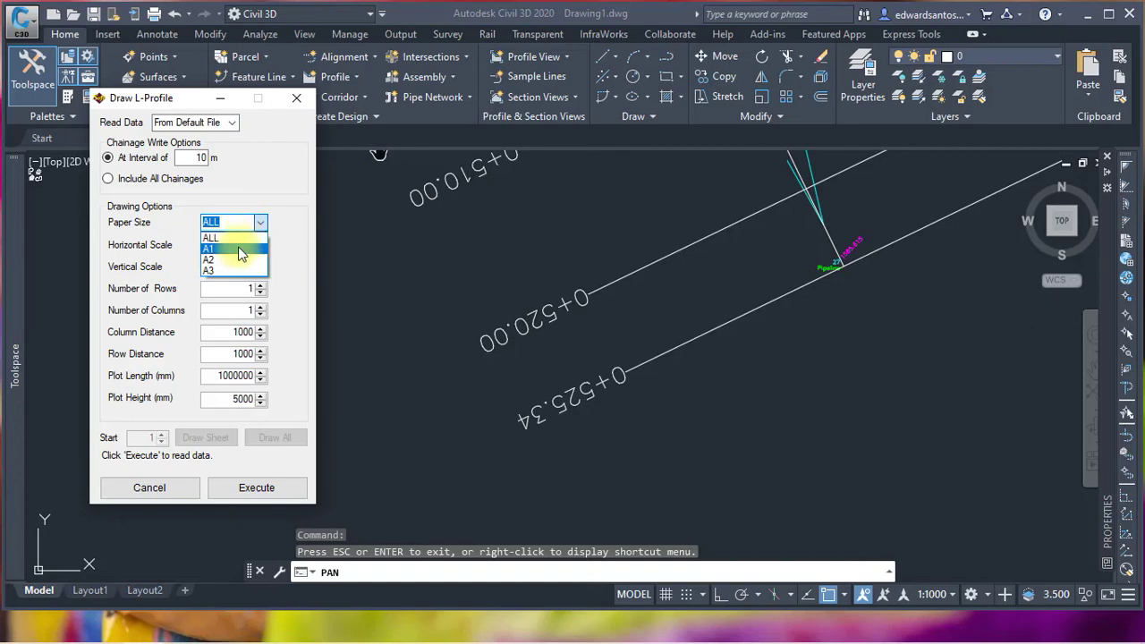
{"action": "left_click", "coordinate": [258, 223]}
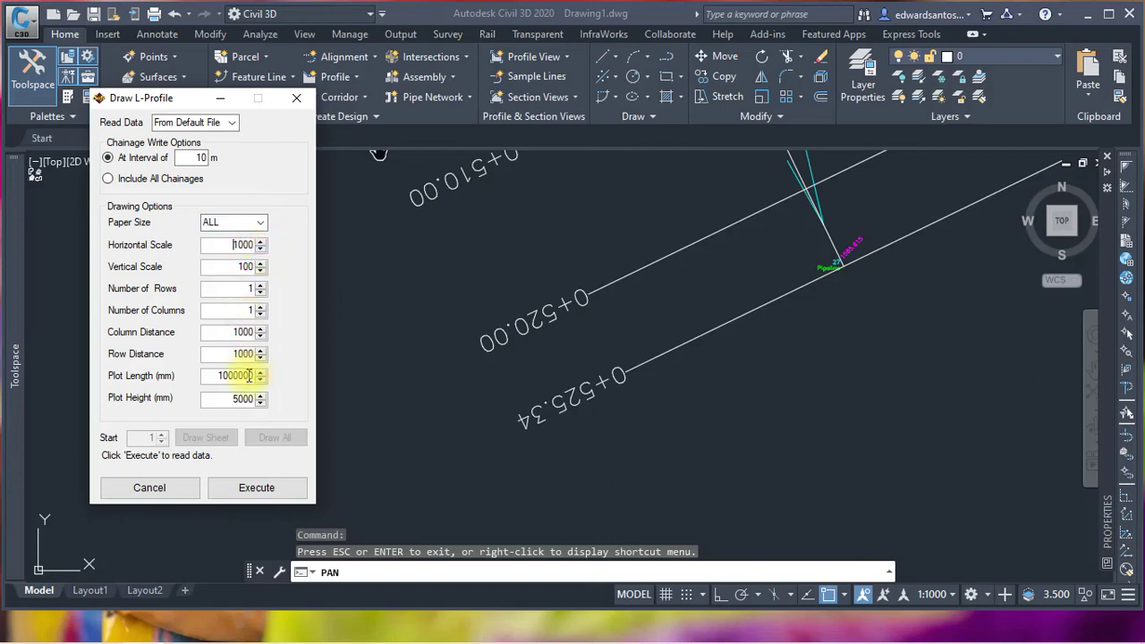
- Read the profile data from the default file, try to draw all sheets, and end the active pan command
{"action": "left_click", "coordinate": [259, 492]}
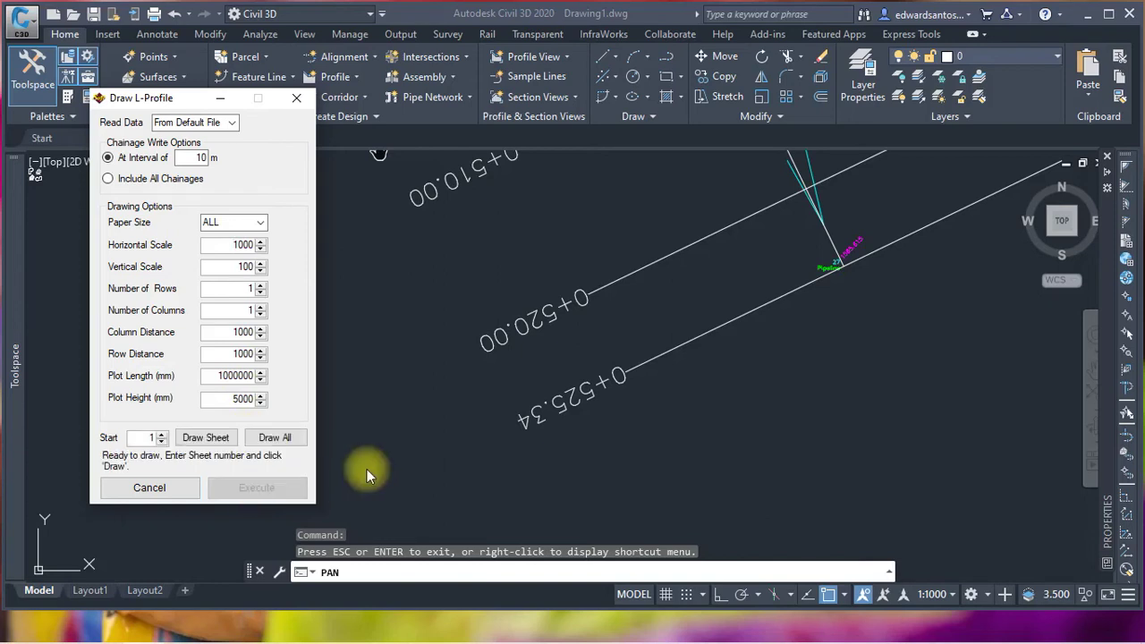
{"action": "left_click", "coordinate": [274, 439]}
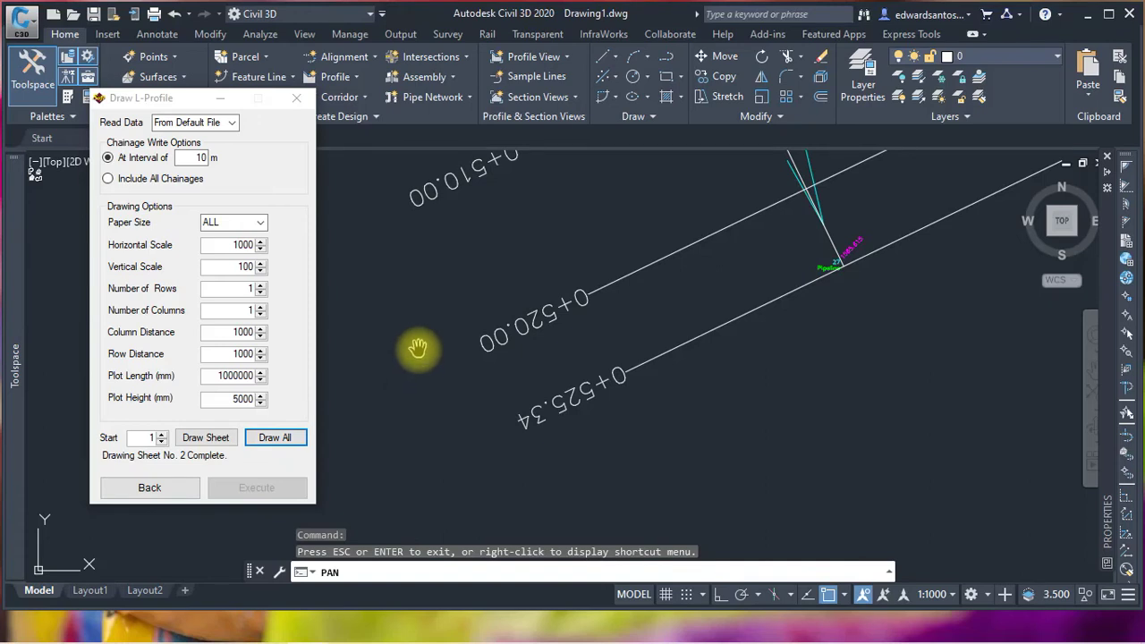
{"action": "scroll", "coordinate": [416, 351], "scroll_direction": "down", "scroll_amount": 6}
{"action": "scroll", "coordinate": [585, 385], "scroll_direction": "down", "scroll_amount": 8}
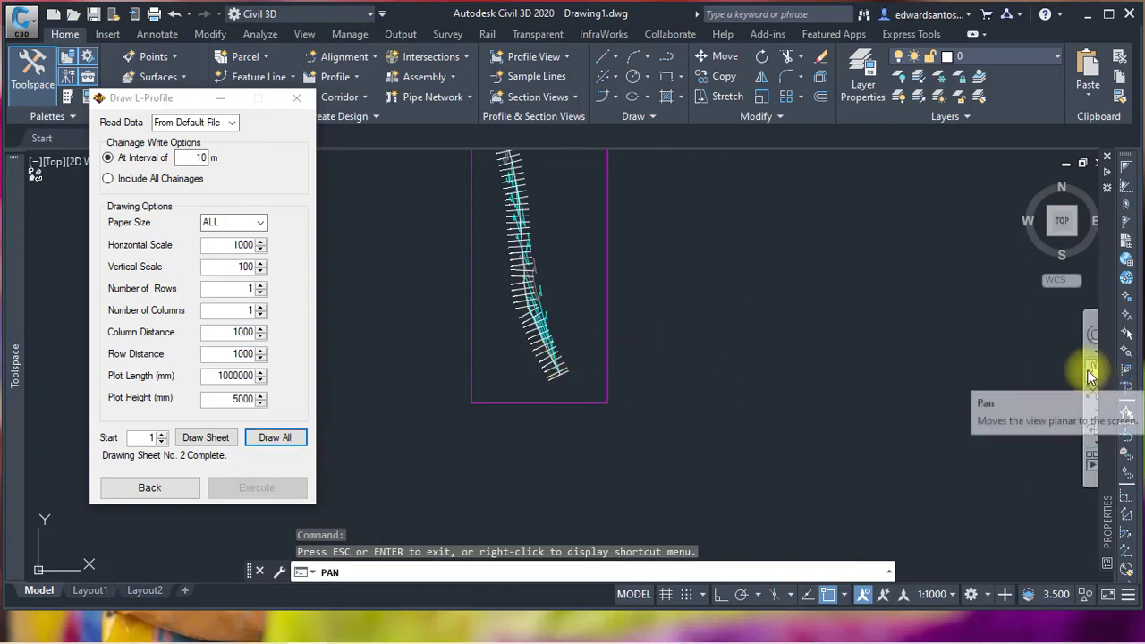
{"action": "left_click", "coordinate": [1126, 411]}
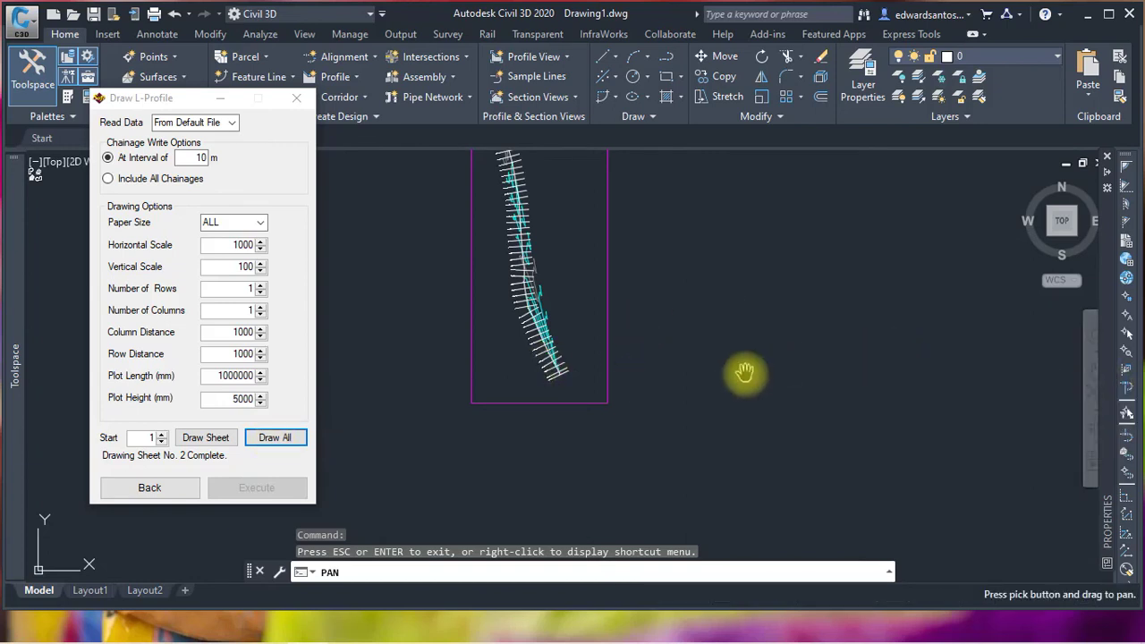
{"action": "key", "text": "Escape"}
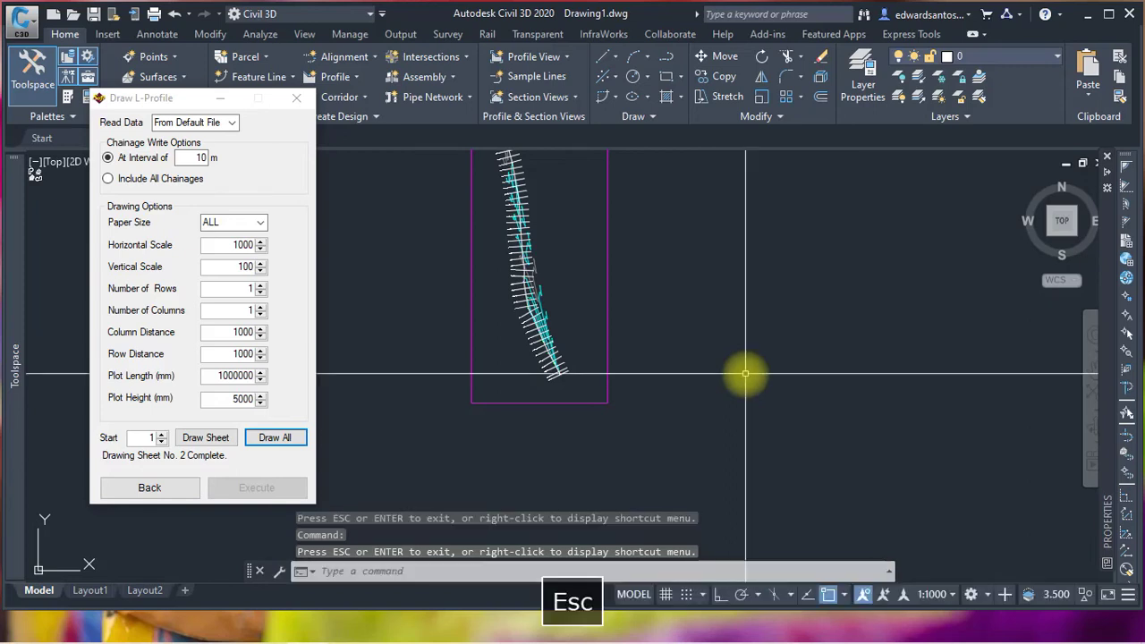
- Draw all sheets of the longitudinal profile, with the reference point just east of the alignment boundary's upper corner
{"action": "scroll", "coordinate": [690, 386], "scroll_direction": "down", "scroll_amount": 2}
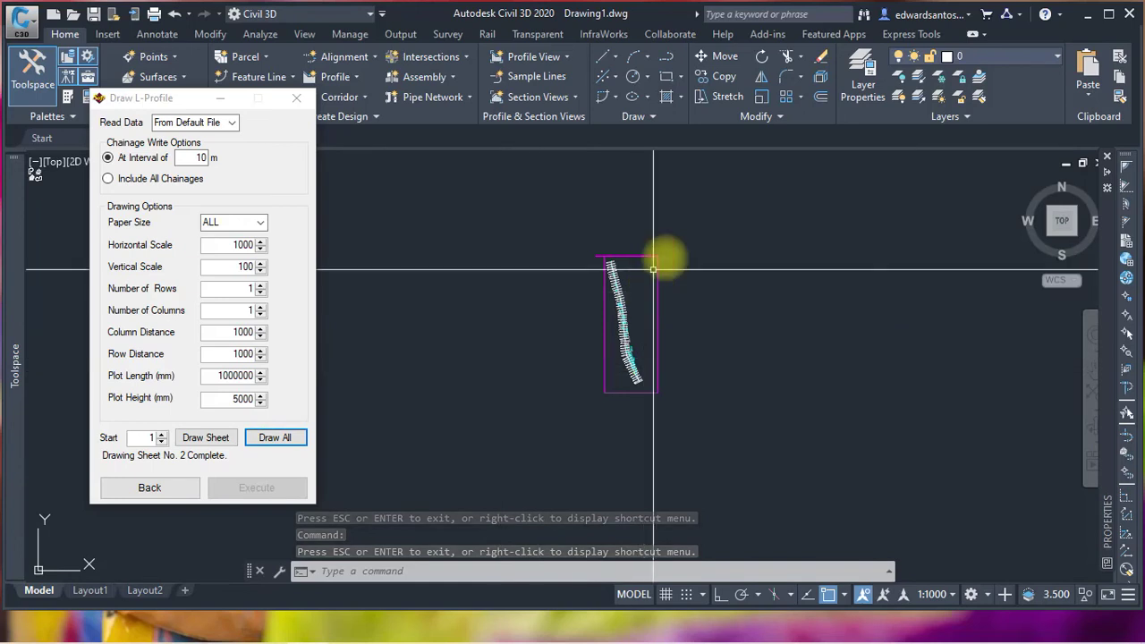
{"action": "scroll", "coordinate": [659, 256], "scroll_direction": "up", "scroll_amount": 3}
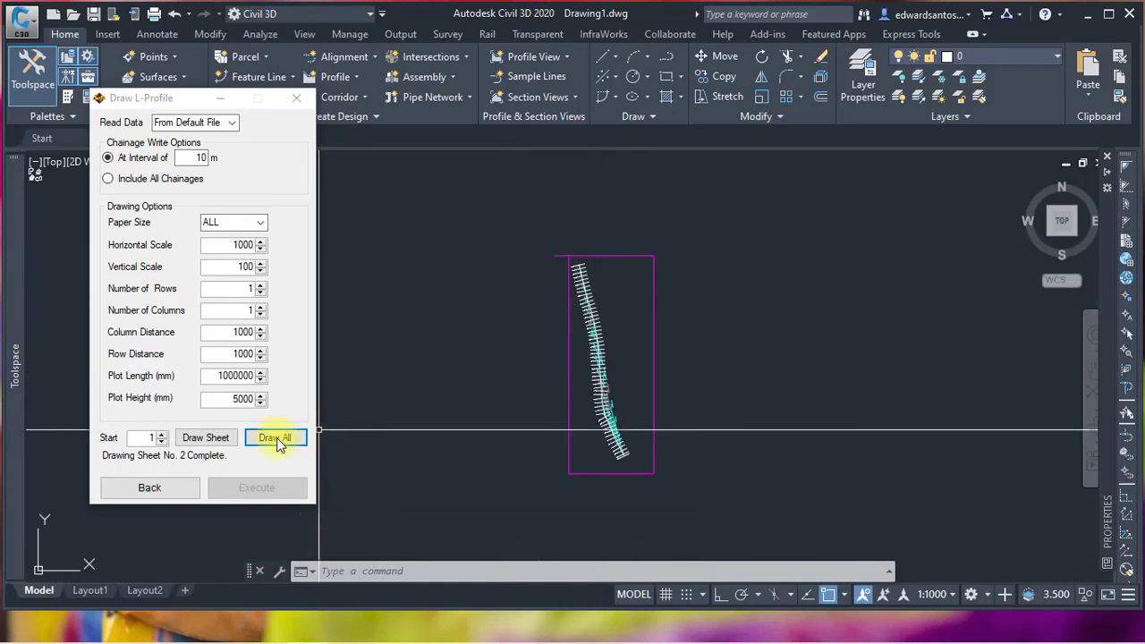
{"action": "scroll", "coordinate": [639, 286], "scroll_direction": "down", "scroll_amount": 4}
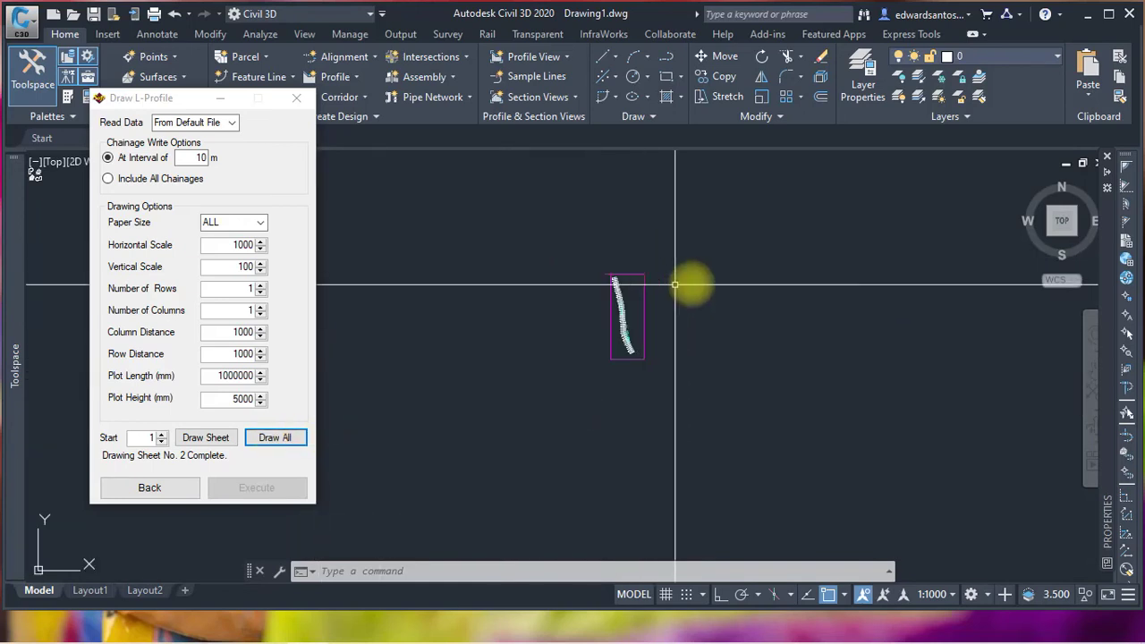
{"action": "scroll", "coordinate": [706, 277], "scroll_direction": "up", "scroll_amount": 4}
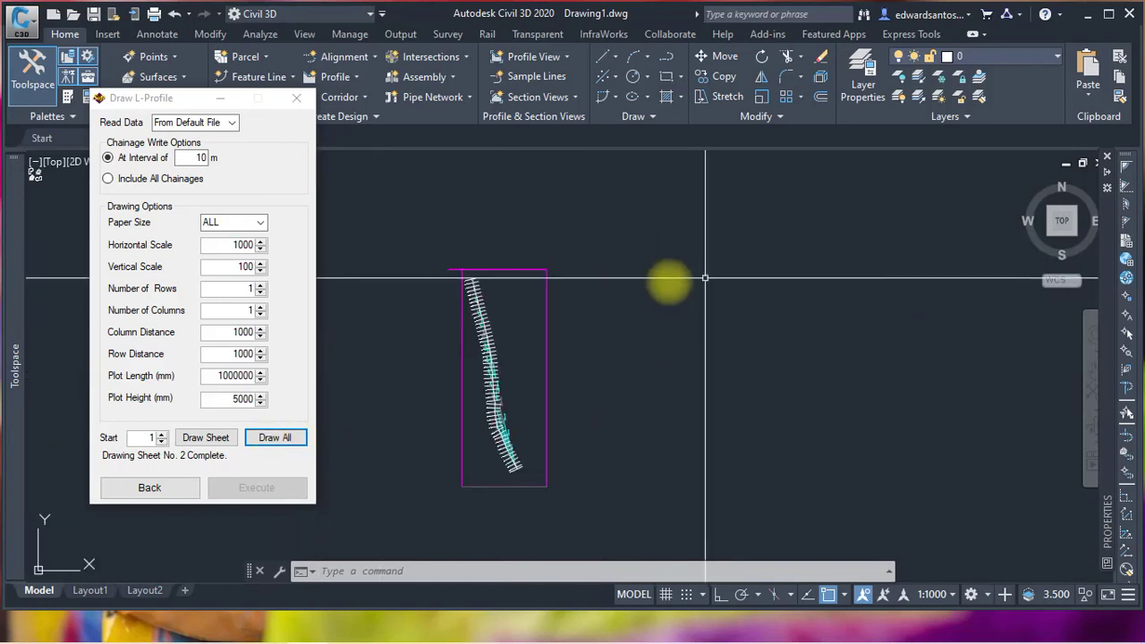
{"action": "left_click", "coordinate": [605, 275]}
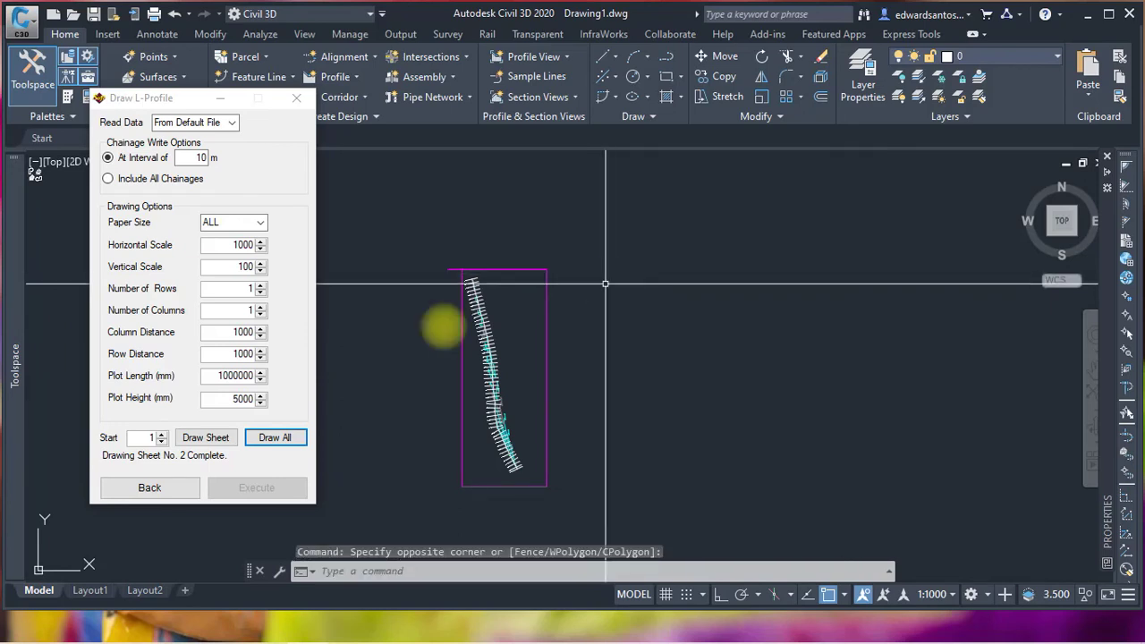
{"action": "left_click", "coordinate": [276, 439]}
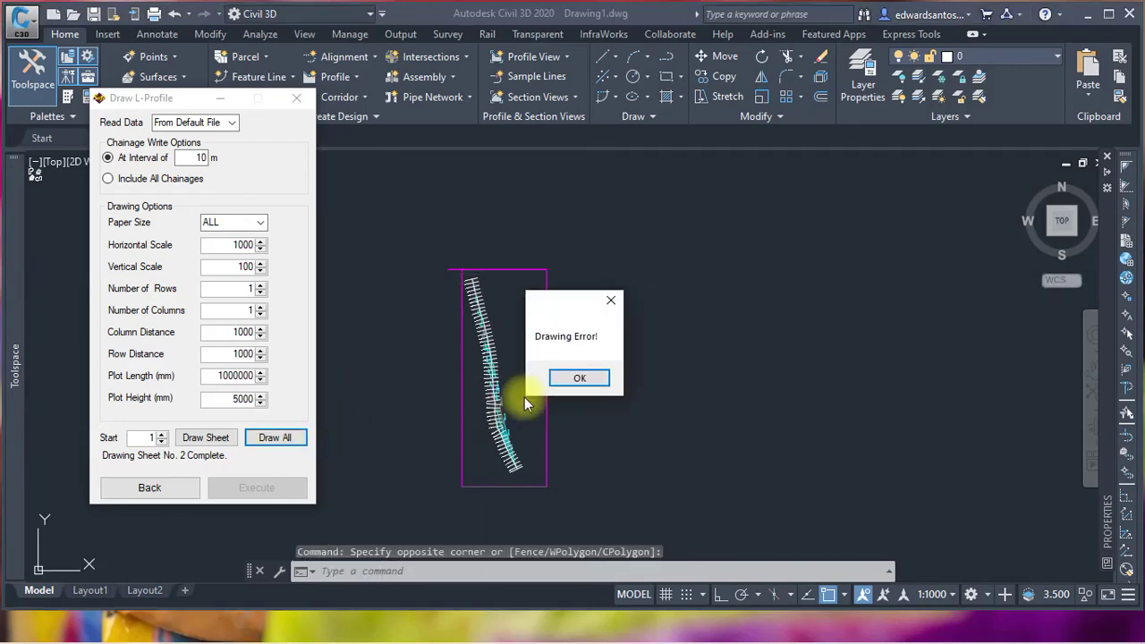
{"action": "left_click", "coordinate": [573, 379]}
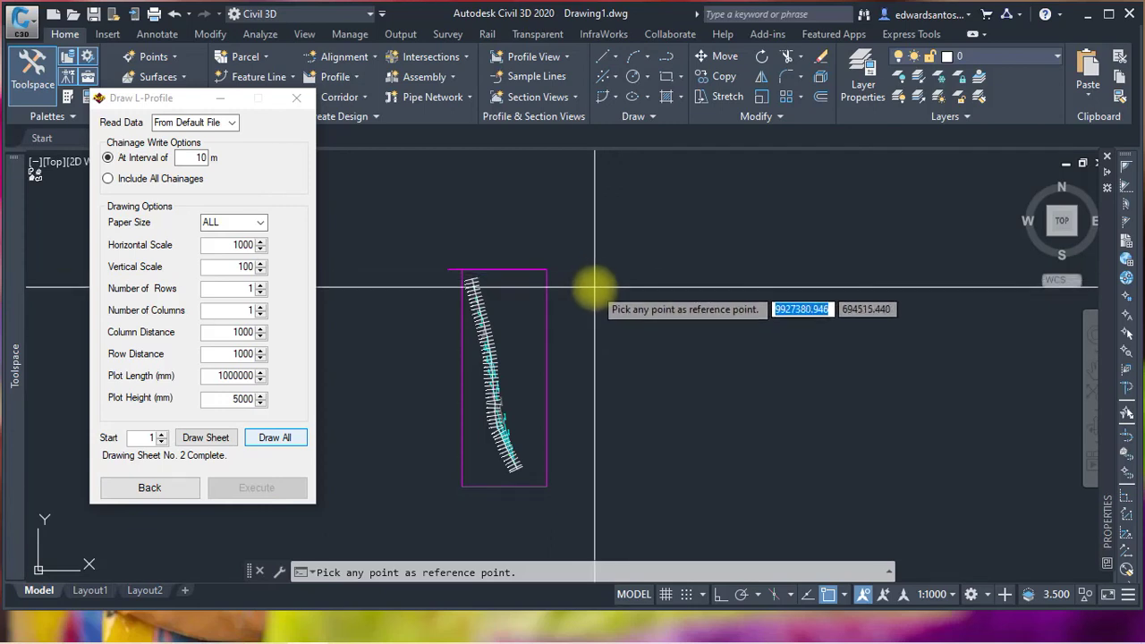
{"action": "left_click", "coordinate": [595, 288]}
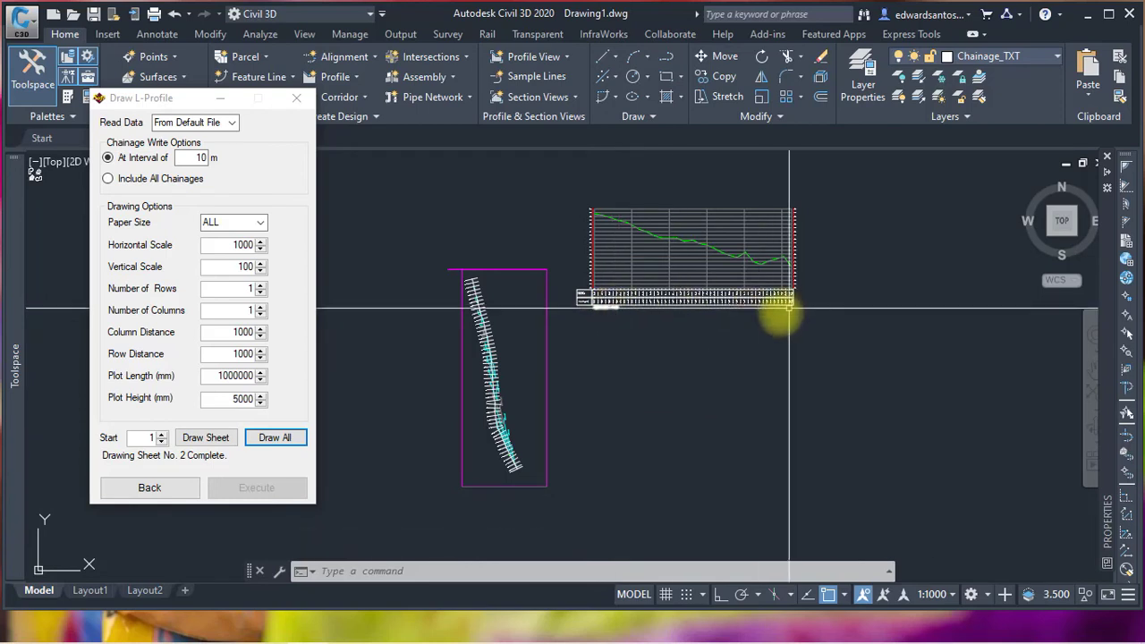
- Examine the drawn profile's elevation axis and ground line at its starting end
{"action": "mouse_move", "coordinate": [94, 599]}
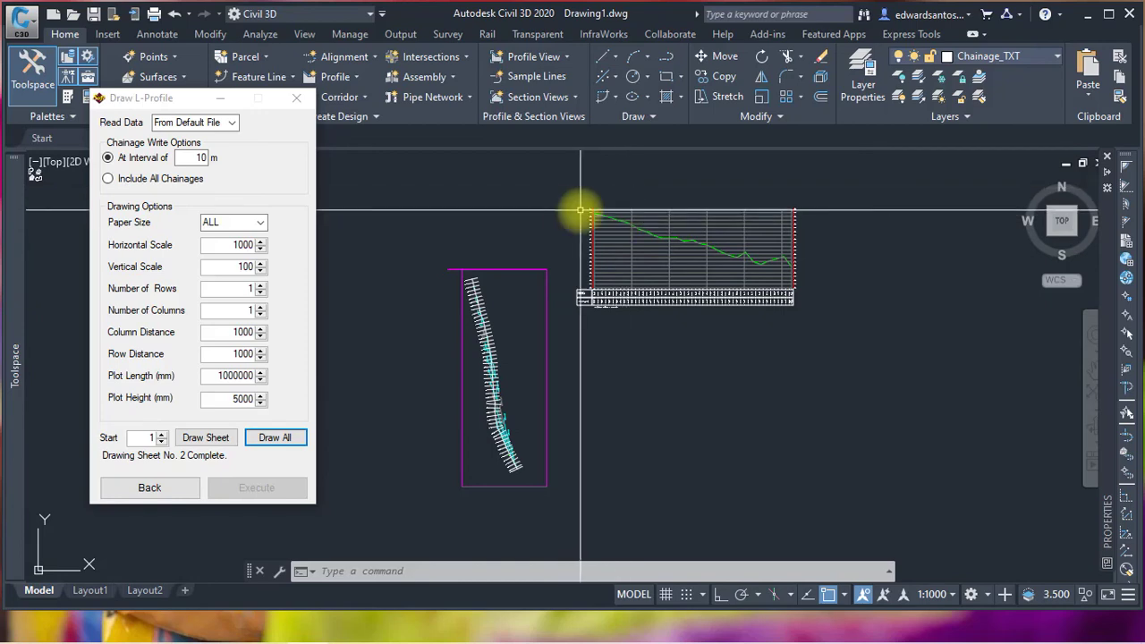
{"action": "scroll", "coordinate": [585, 211], "scroll_direction": "up", "scroll_amount": 2}
{"action": "scroll", "coordinate": [605, 211], "scroll_direction": "up", "scroll_amount": 5}
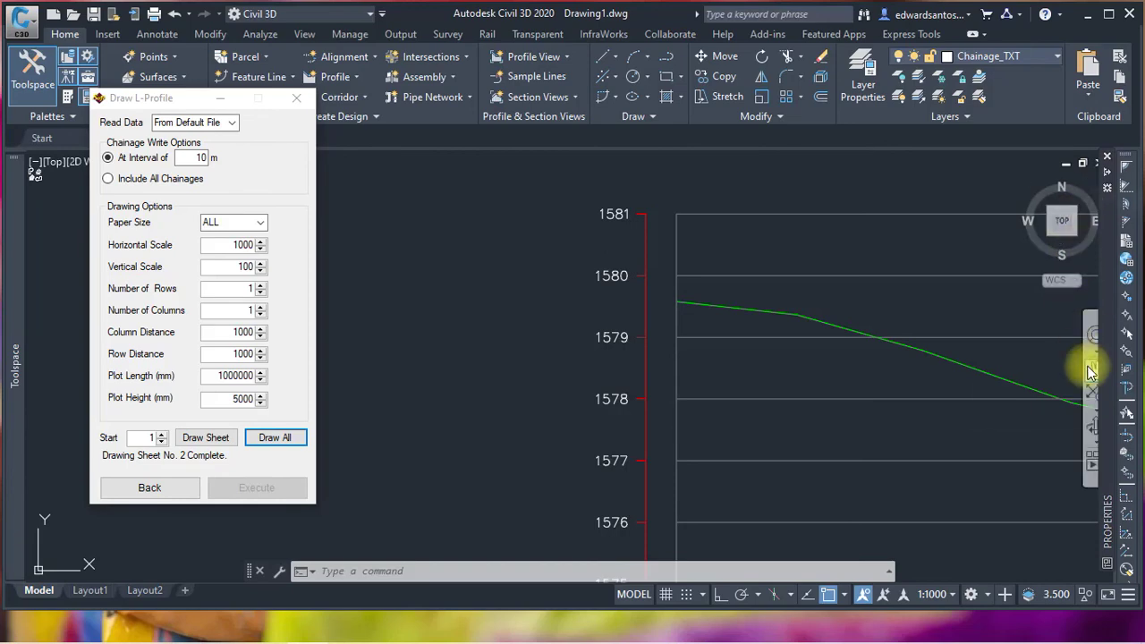
{"action": "left_click", "coordinate": [1090, 372]}
{"action": "left_click_drag", "start_coordinate": [866, 335], "coordinate": [813, 273]}
{"action": "scroll", "coordinate": [809, 271], "scroll_direction": "down", "scroll_amount": 4}
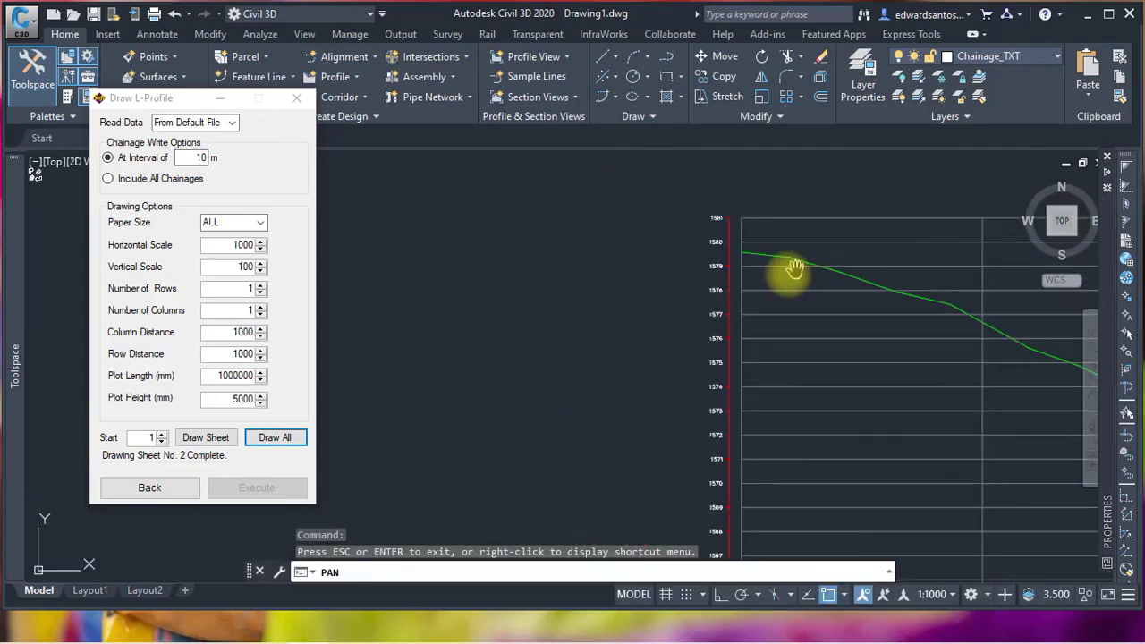
{"action": "scroll", "coordinate": [806, 269], "scroll_direction": "down", "scroll_amount": 4}
- Check the Existing Level and Chainage rows beneath the profile, from the first chainage to the last and back
{"action": "scroll", "coordinate": [680, 474], "scroll_direction": "up", "scroll_amount": 6}
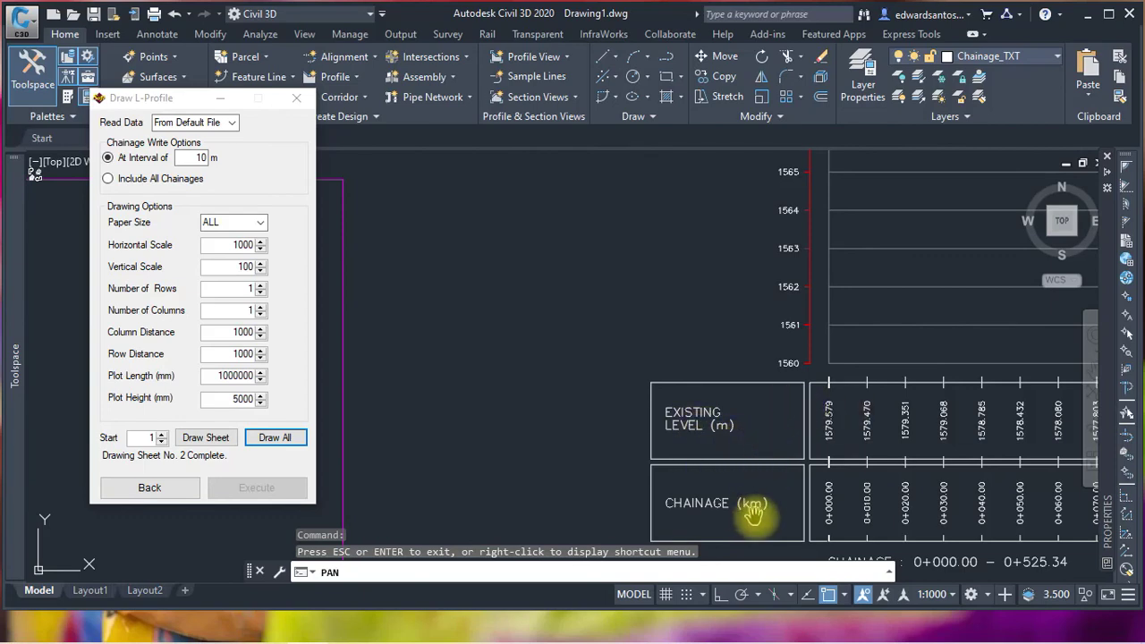
{"action": "left_click_drag", "start_coordinate": [754, 512], "coordinate": [649, 460]}
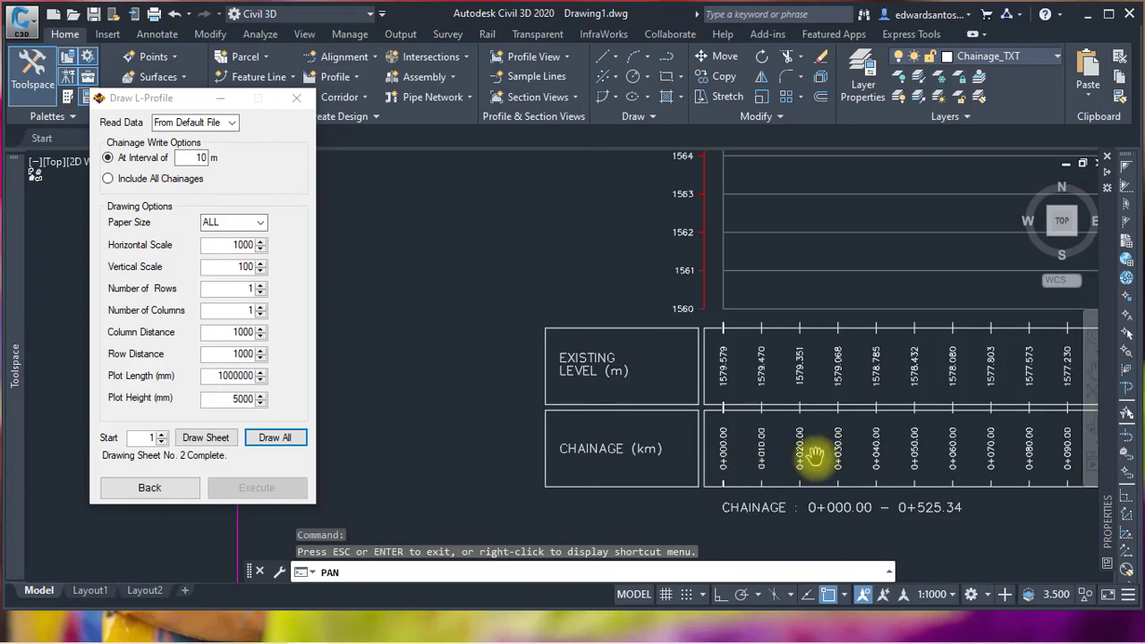
{"action": "left_click_drag", "start_coordinate": [936, 485], "coordinate": [563, 424]}
{"action": "left_click_drag", "start_coordinate": [1042, 426], "coordinate": [751, 465]}
{"action": "left_click_drag", "start_coordinate": [976, 456], "coordinate": [501, 402]}
{"action": "scroll", "coordinate": [707, 416], "scroll_direction": "down", "scroll_amount": 5}
{"action": "scroll", "coordinate": [850, 417], "scroll_direction": "up", "scroll_amount": 6}
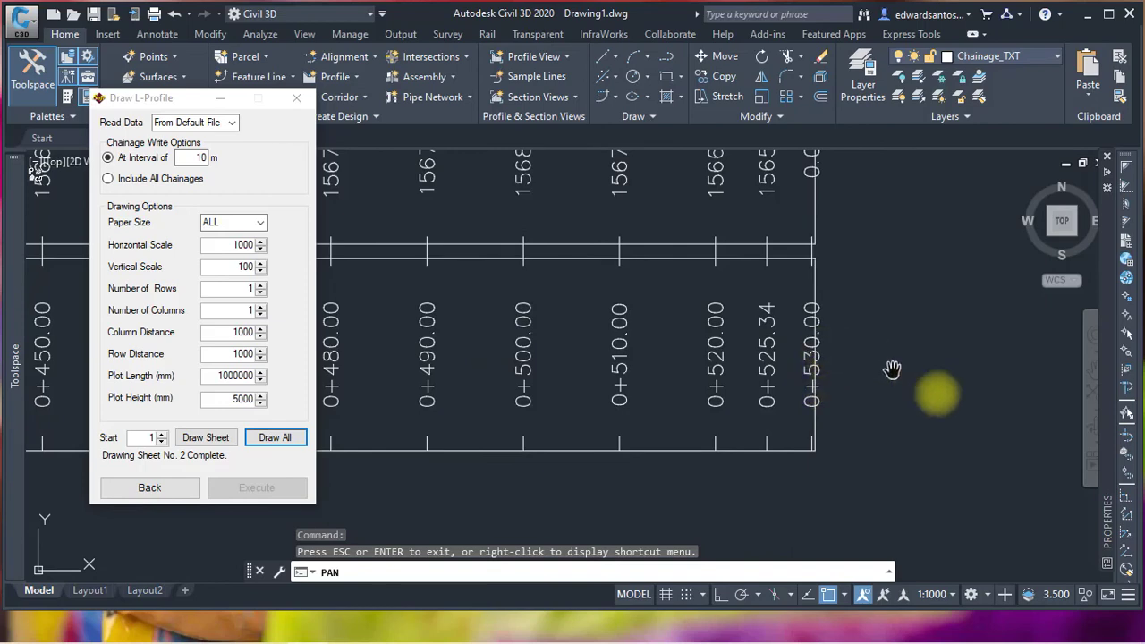
{"action": "scroll", "coordinate": [939, 392], "scroll_direction": "down", "scroll_amount": 6}
{"action": "scroll", "coordinate": [760, 393], "scroll_direction": "down", "scroll_amount": 3}
{"action": "scroll", "coordinate": [626, 390], "scroll_direction": "up", "scroll_amount": 7}
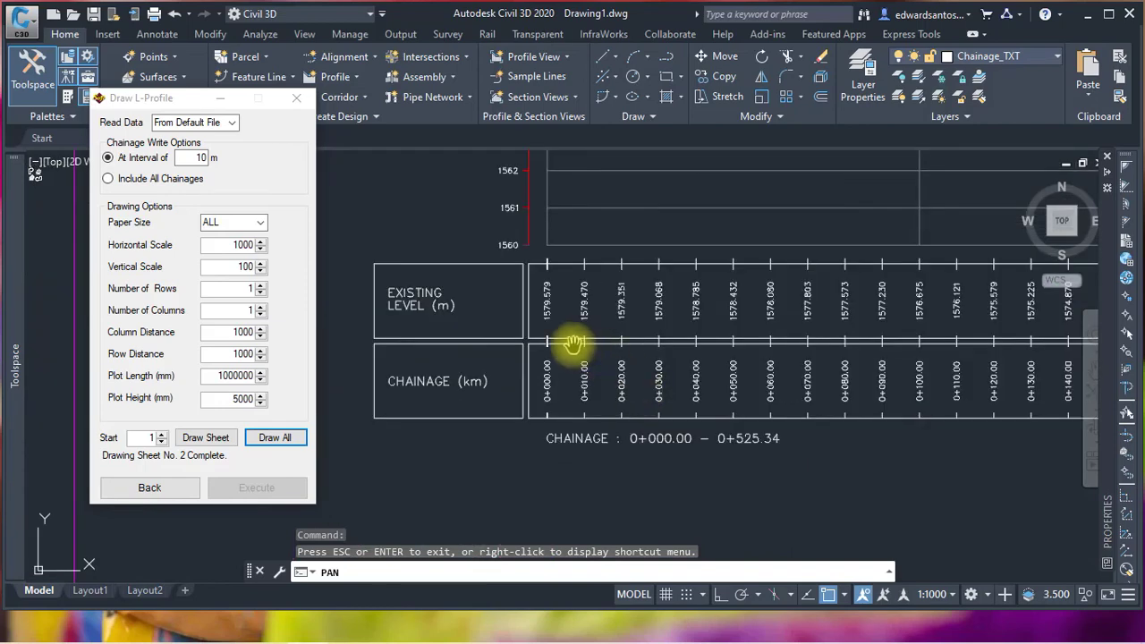
{"action": "scroll", "coordinate": [546, 304], "scroll_direction": "up", "scroll_amount": 3}
{"action": "scroll", "coordinate": [544, 301], "scroll_direction": "down", "scroll_amount": 3}
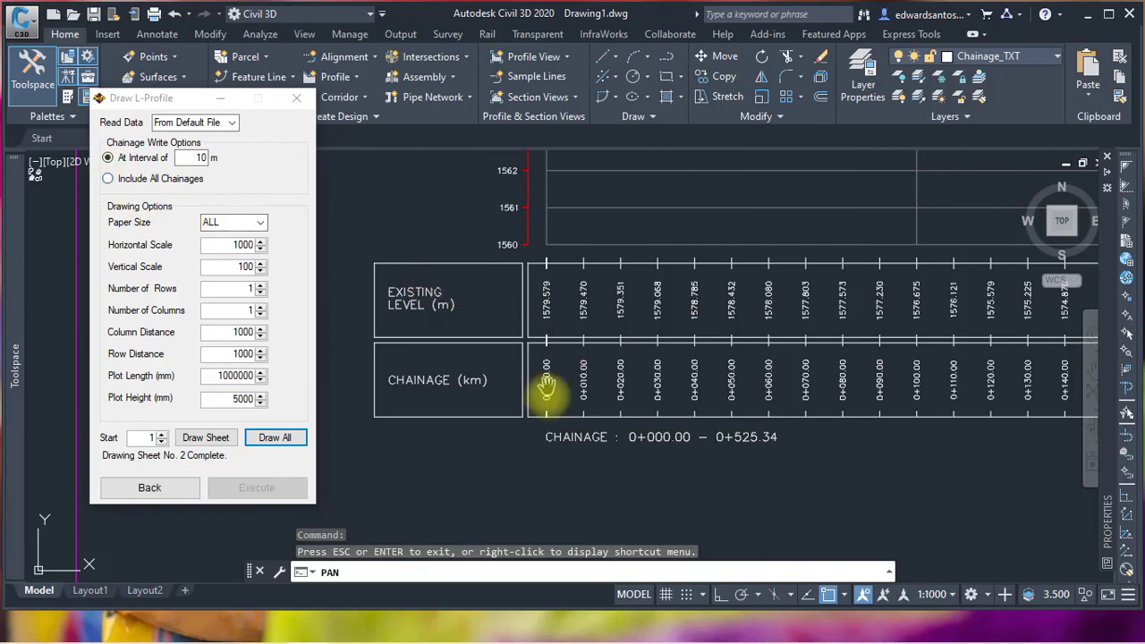
{"action": "scroll", "coordinate": [542, 404], "scroll_direction": "up", "scroll_amount": 2}
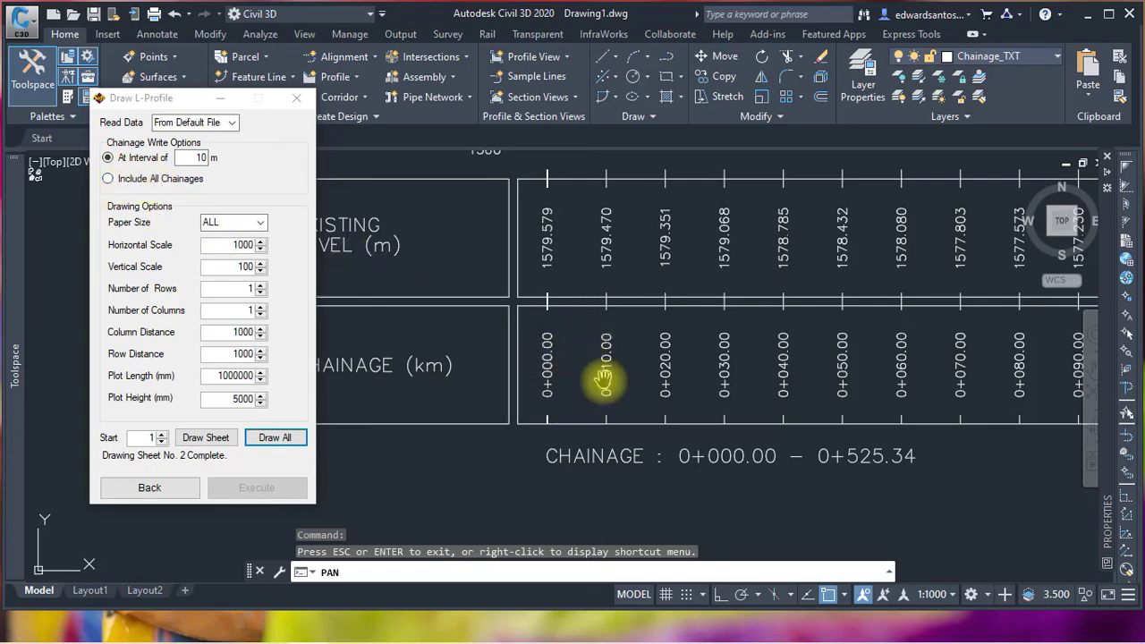
{"action": "scroll", "coordinate": [605, 379], "scroll_direction": "down", "scroll_amount": 5}
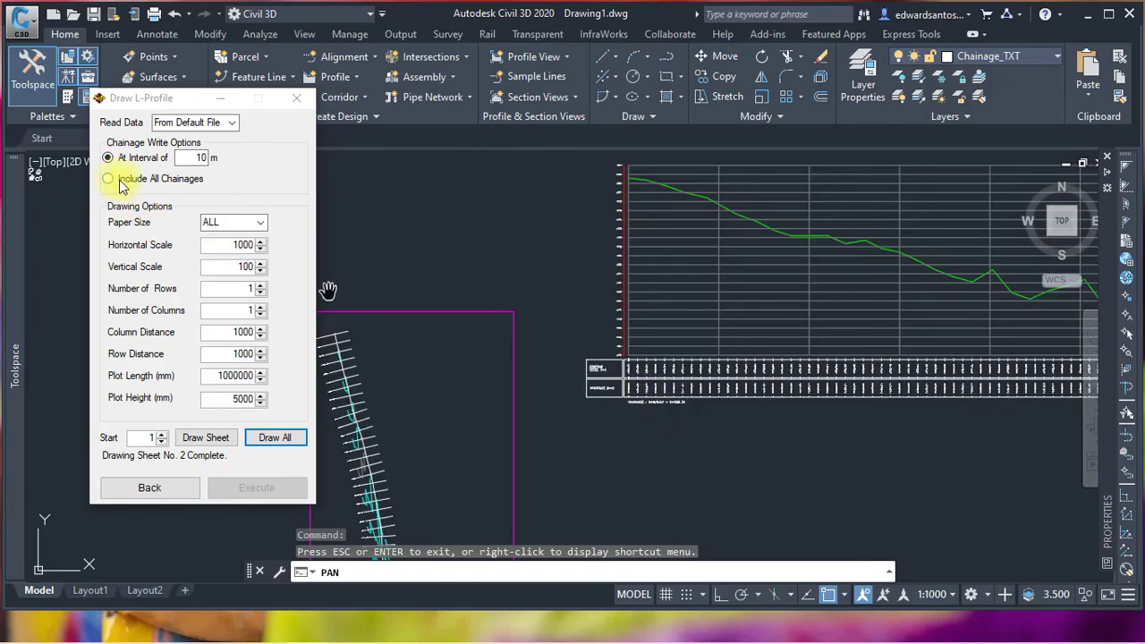
- Compare the chainage labels on the plan's cross-section lines with the longitudinal profile
{"action": "scroll", "coordinate": [690, 334], "scroll_direction": "down", "scroll_amount": 6}
{"action": "scroll", "coordinate": [615, 407], "scroll_direction": "up", "scroll_amount": 7}
{"action": "scroll", "coordinate": [617, 394], "scroll_direction": "up", "scroll_amount": 7}
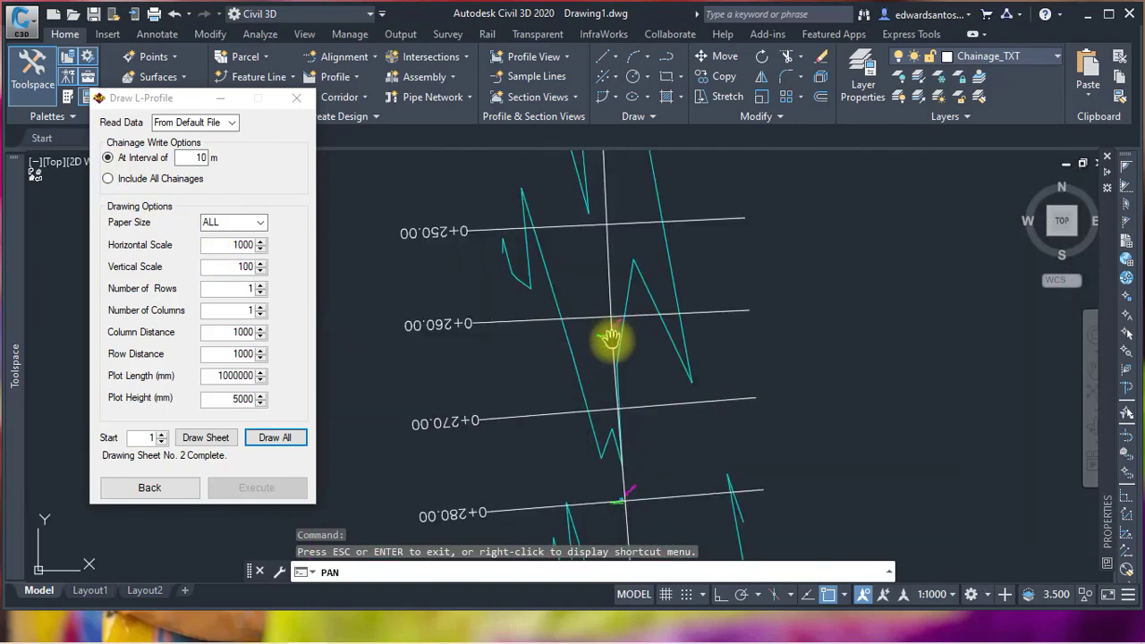
{"action": "scroll", "coordinate": [611, 337], "scroll_direction": "down", "scroll_amount": 8}
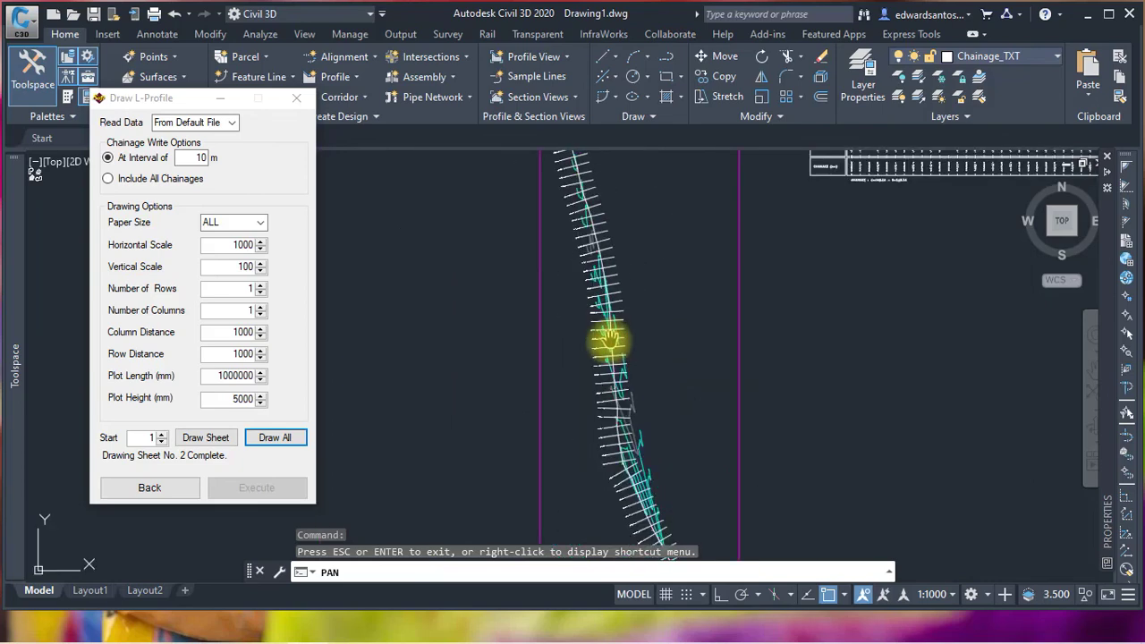
{"action": "scroll", "coordinate": [716, 278], "scroll_direction": "up", "scroll_amount": 6}
{"action": "middle_click_drag", "start_coordinate": [756, 268], "coordinate": [736, 355]}
{"action": "scroll", "coordinate": [737, 353], "scroll_direction": "down", "scroll_amount": 2}
{"action": "scroll", "coordinate": [708, 303], "scroll_direction": "up", "scroll_amount": 4}
{"action": "middle_click_drag", "start_coordinate": [693, 276], "coordinate": [658, 268]}
{"action": "scroll", "coordinate": [634, 263], "scroll_direction": "down", "scroll_amount": 3}
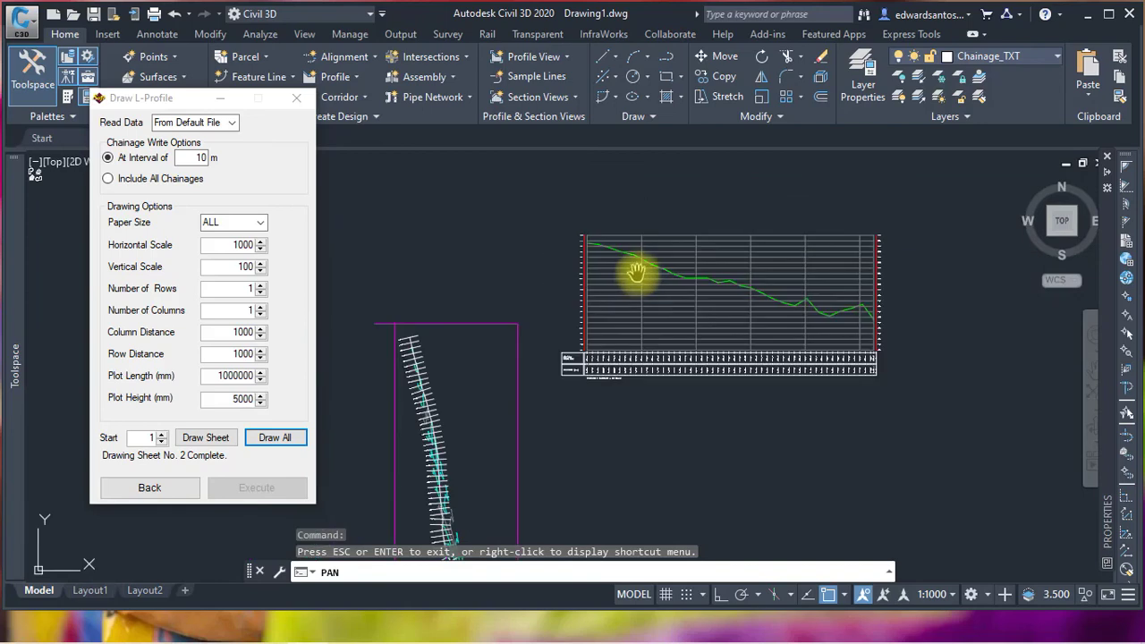
- Inspect the profile's ground line and elevation scale, and view the whole graph beside the plan alignment
{"action": "scroll", "coordinate": [641, 266], "scroll_direction": "up", "scroll_amount": 4}
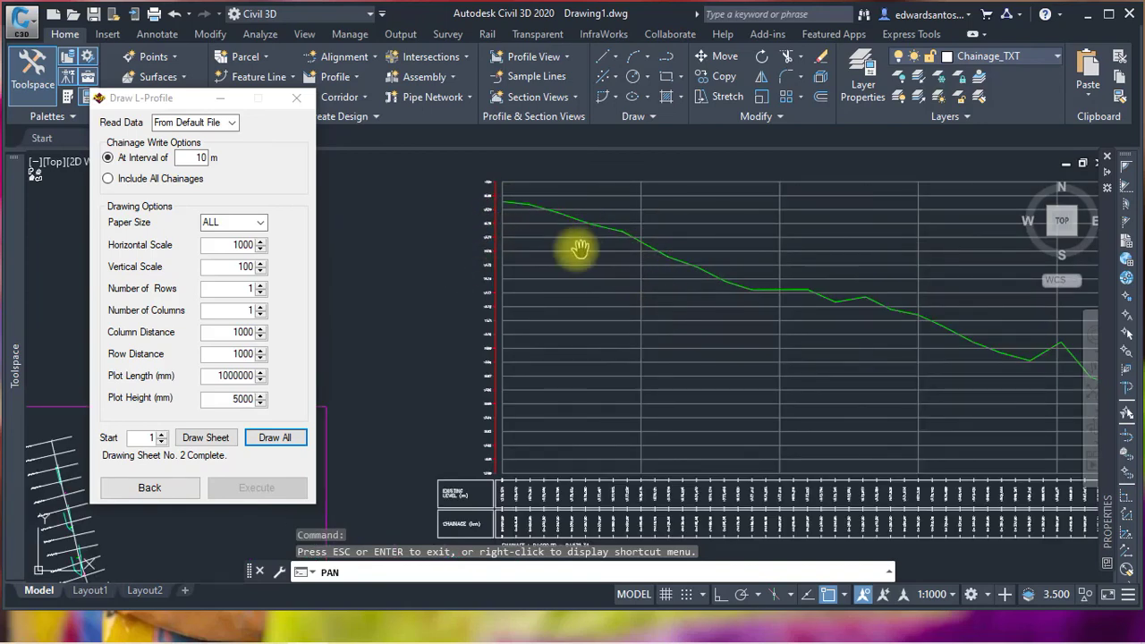
{"action": "scroll", "coordinate": [613, 269], "scroll_direction": "down", "scroll_amount": 4}
{"action": "scroll", "coordinate": [590, 255], "scroll_direction": "up", "scroll_amount": 3}
{"action": "scroll", "coordinate": [531, 227], "scroll_direction": "up", "scroll_amount": 2}
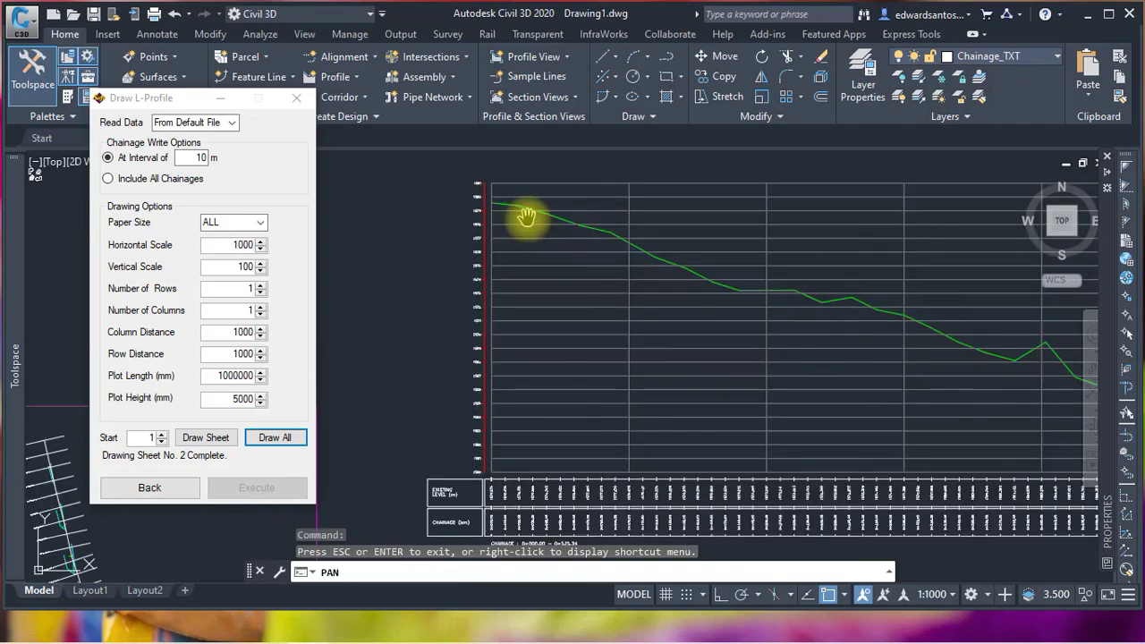
{"action": "scroll", "coordinate": [518, 237], "scroll_direction": "down", "scroll_amount": 4}
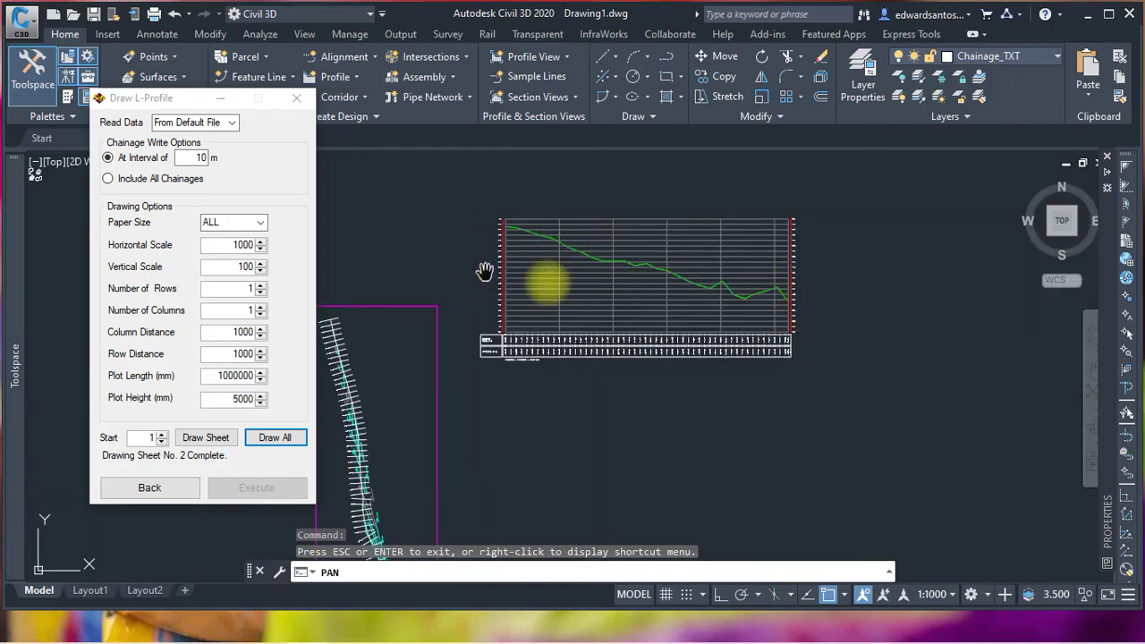
{"action": "scroll", "coordinate": [488, 275], "scroll_direction": "up", "scroll_amount": 3}
{"action": "scroll", "coordinate": [511, 269], "scroll_direction": "up", "scroll_amount": 5}
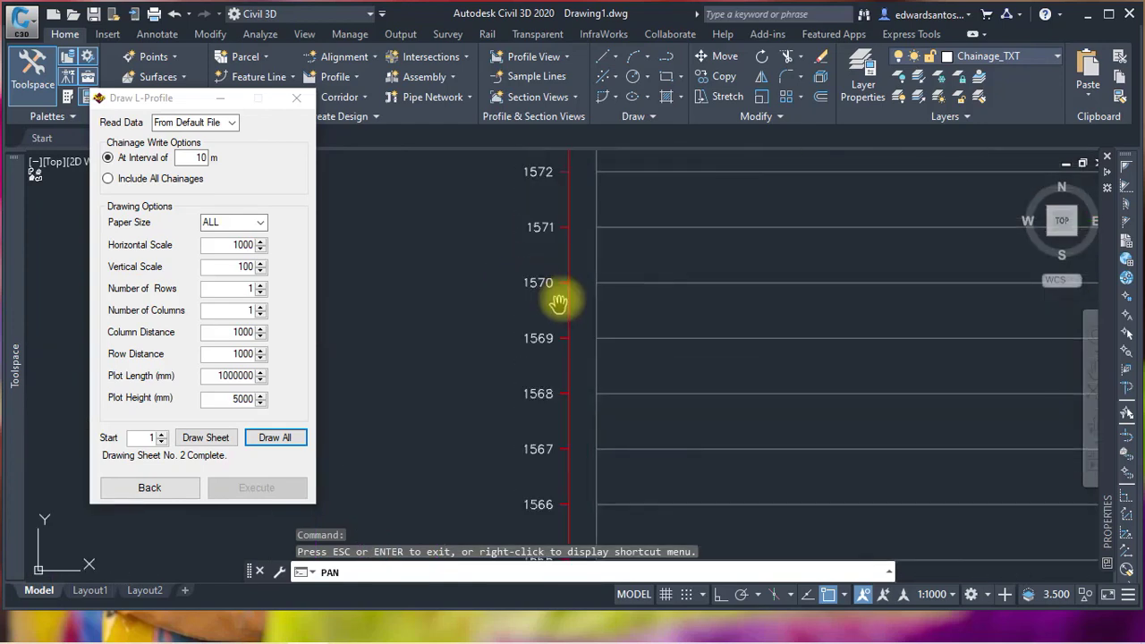
{"action": "scroll", "coordinate": [599, 265], "scroll_direction": "down", "scroll_amount": 5}
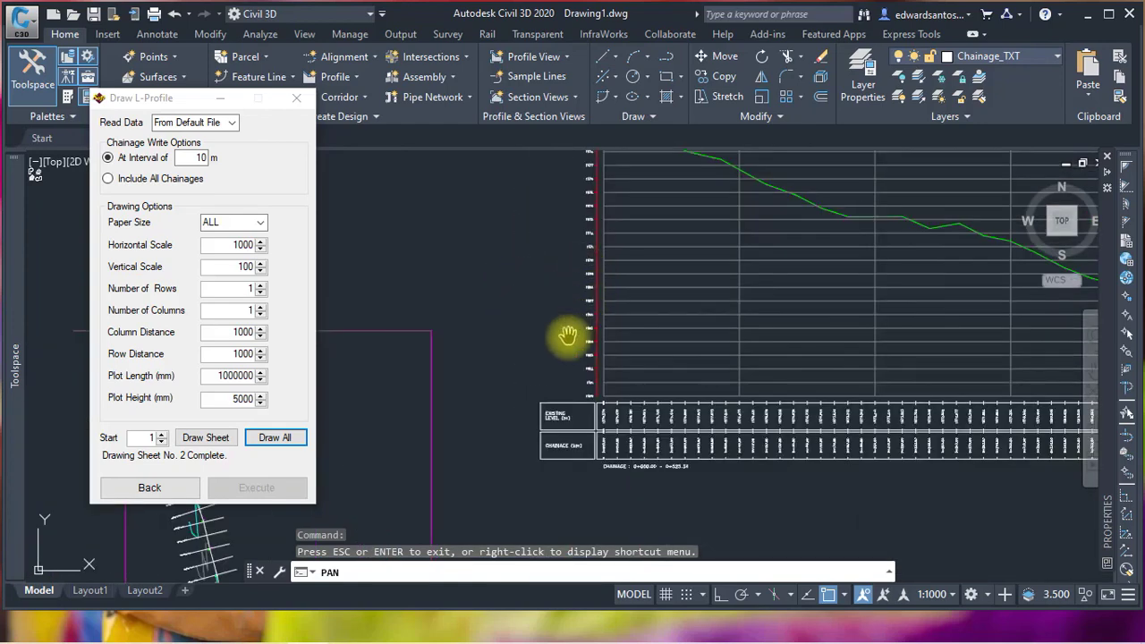
{"action": "scroll", "coordinate": [573, 327], "scroll_direction": "down", "scroll_amount": 4}
{"action": "scroll", "coordinate": [597, 269], "scroll_direction": "up", "scroll_amount": 2}
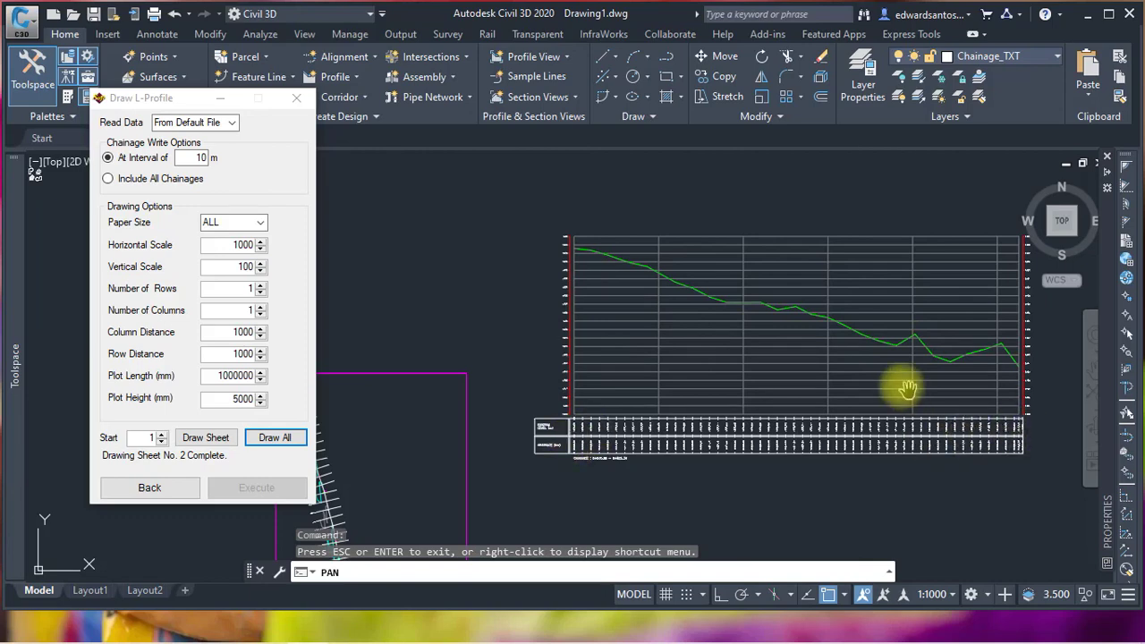
{"action": "scroll", "coordinate": [707, 238], "scroll_direction": "down", "scroll_amount": 6}
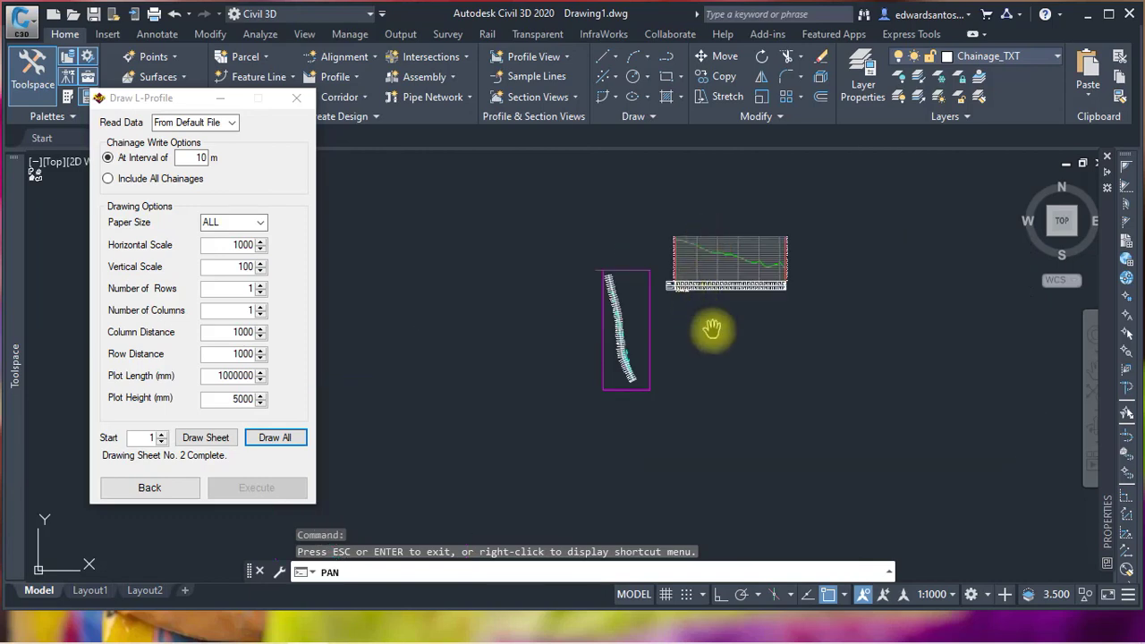
{"action": "scroll", "coordinate": [690, 295], "scroll_direction": "down", "scroll_amount": 4}
{"action": "scroll", "coordinate": [690, 295], "scroll_direction": "up", "scroll_amount": 4}
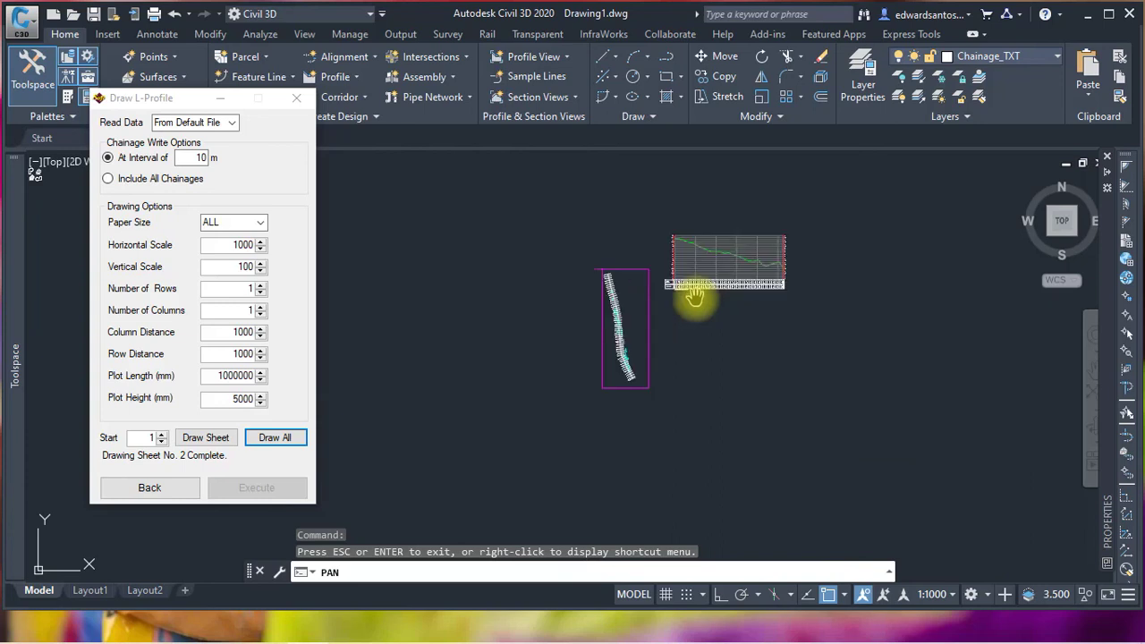